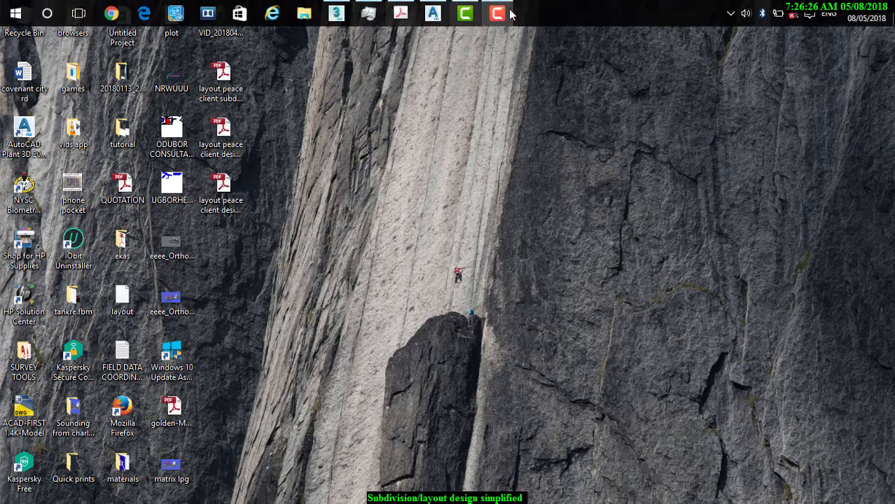
- Switch to AutoCAD Civil 3D and open the drawing "Layout Design 2 completed with standard roads" from the Surv oto folder
{"action": "left_click", "coordinate": [434, 14]}
{"action": "mouse_move", "coordinate": [614, 260]}
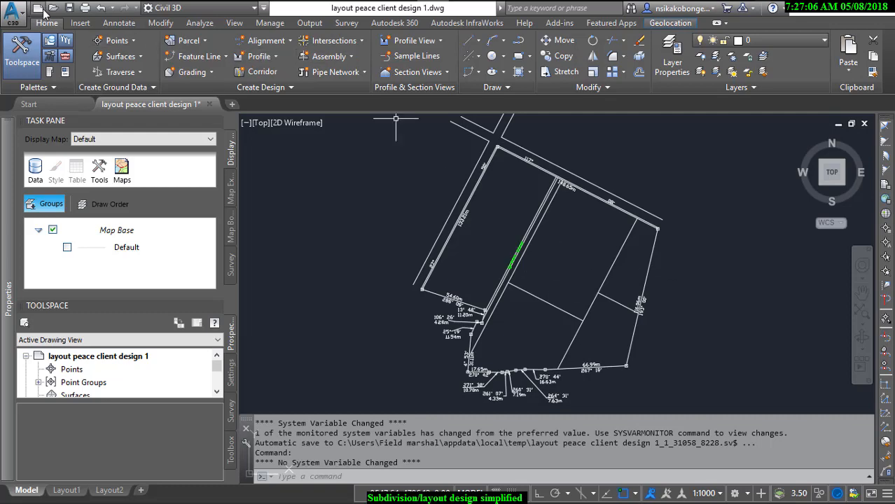
{"action": "key", "text": "ctrl+o"}
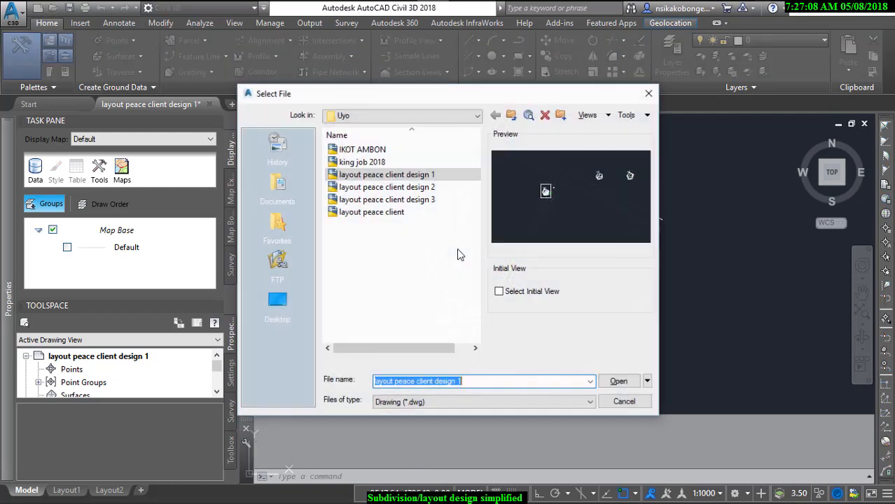
{"action": "left_click", "coordinate": [512, 116]}
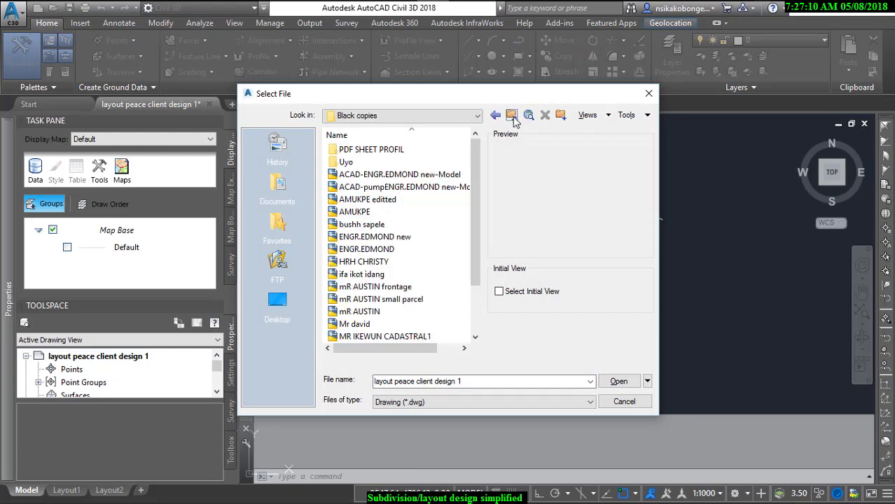
{"action": "left_click", "coordinate": [512, 116]}
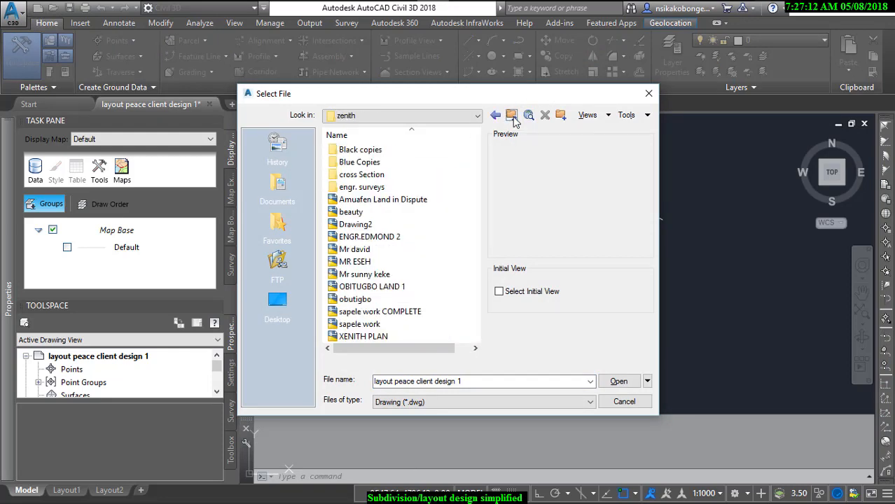
{"action": "left_click", "coordinate": [512, 116]}
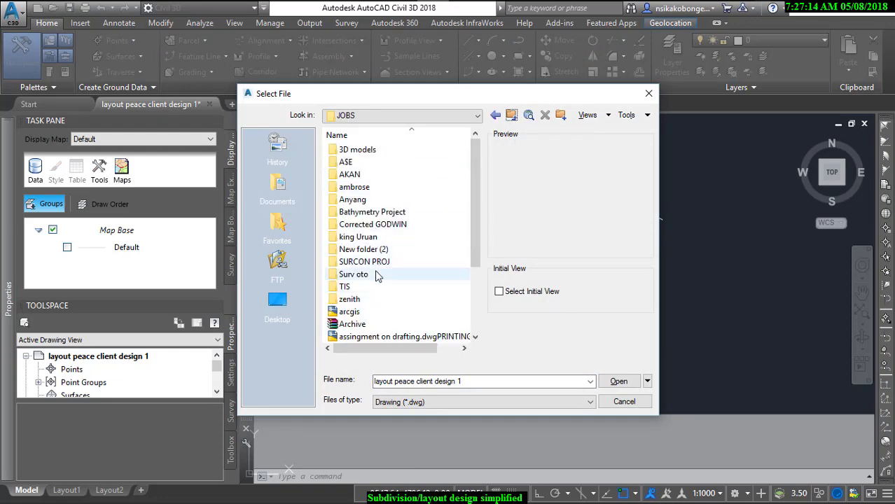
{"action": "double_click", "coordinate": [377, 275]}
{"action": "left_click", "coordinate": [404, 217]}
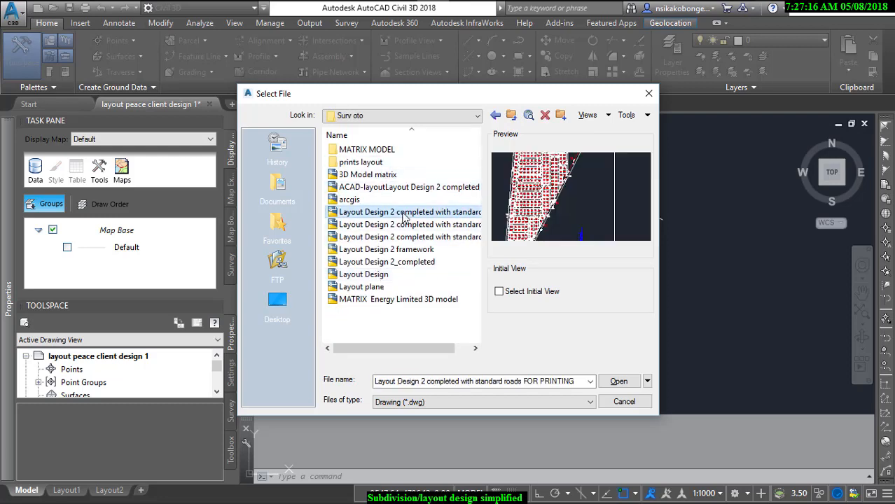
{"action": "left_click", "coordinate": [408, 224]}
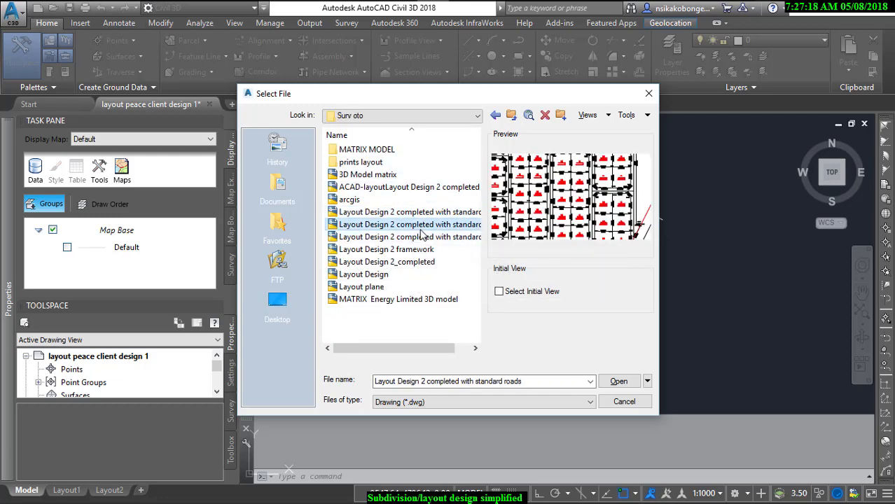
{"action": "left_click", "coordinate": [620, 381]}
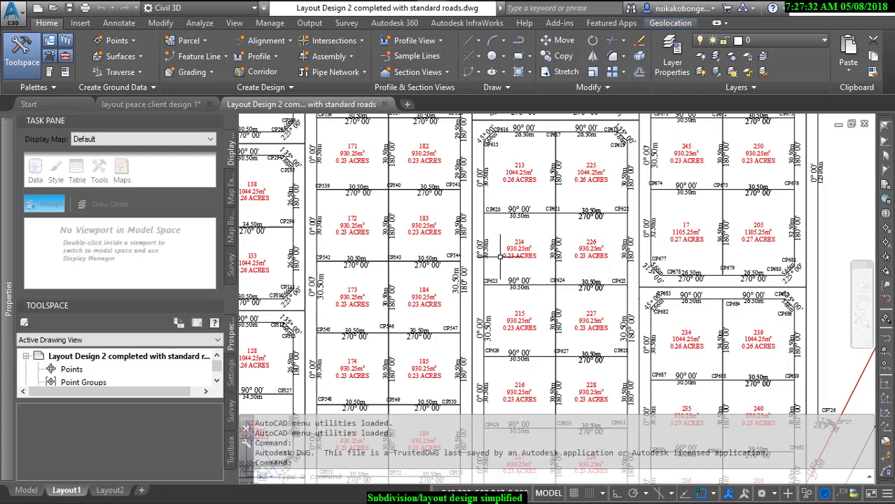
- Close the open Adobe Acrobat XI Pro window
{"action": "mouse_move", "coordinate": [328, 2]}
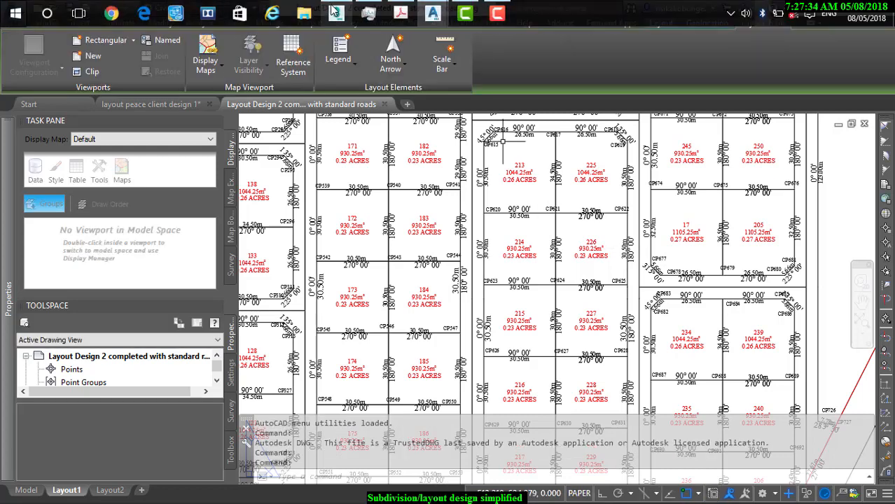
{"action": "left_click", "coordinate": [331, 46]}
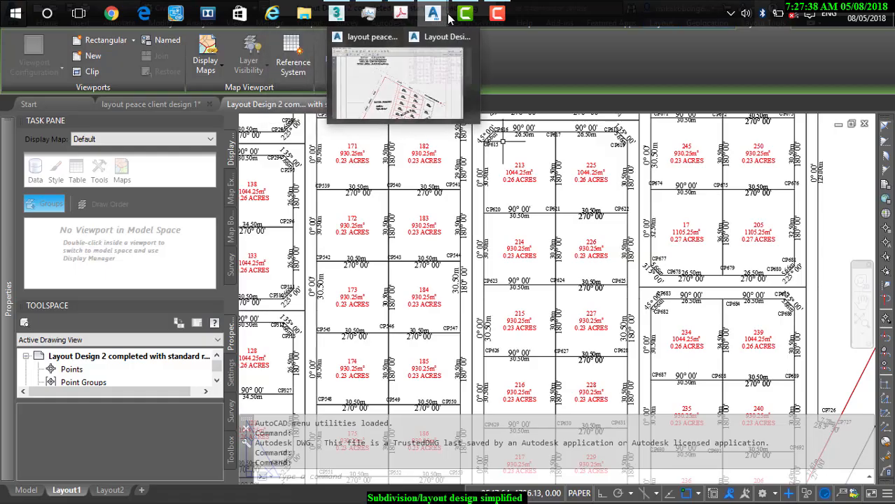
{"action": "right_click", "coordinate": [401, 14]}
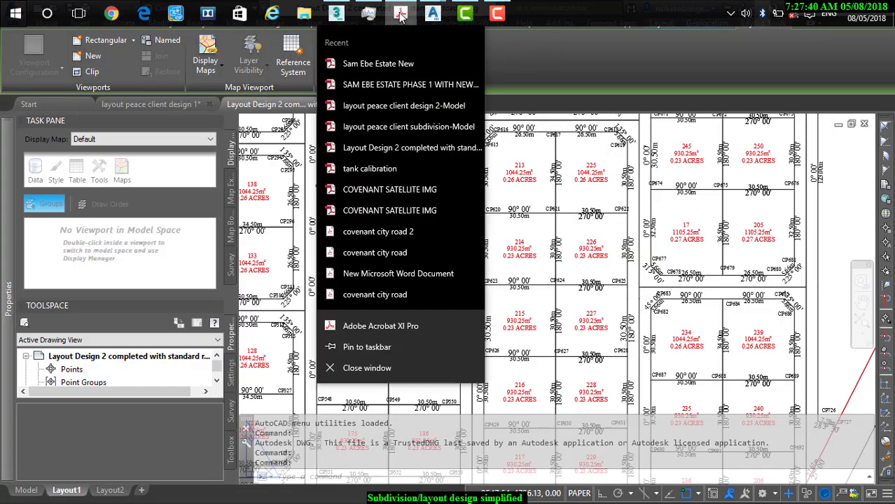
{"action": "left_click", "coordinate": [408, 364]}
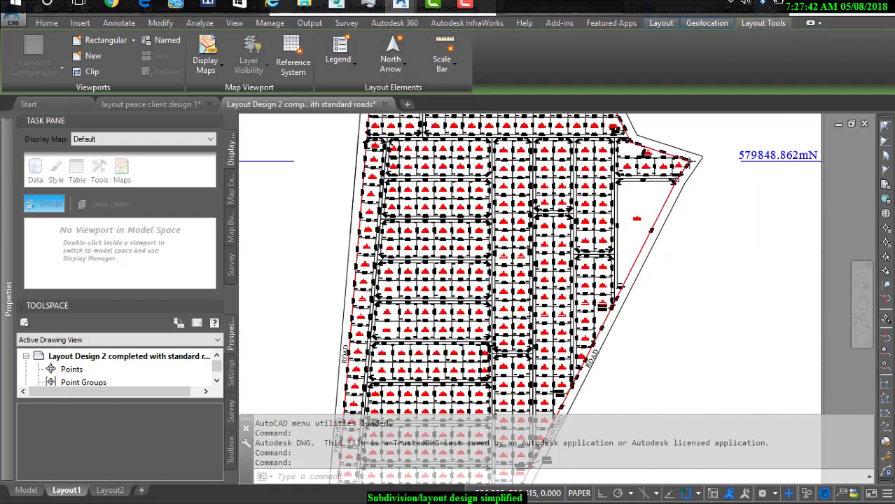
- Look over the estate layout on the Layout1 sheet and switch the drawing to model space
{"action": "scroll", "coordinate": [555, 243], "scroll_direction": "down", "scroll_amount": 7}
{"action": "scroll", "coordinate": [544, 247], "scroll_direction": "up", "scroll_amount": 10}
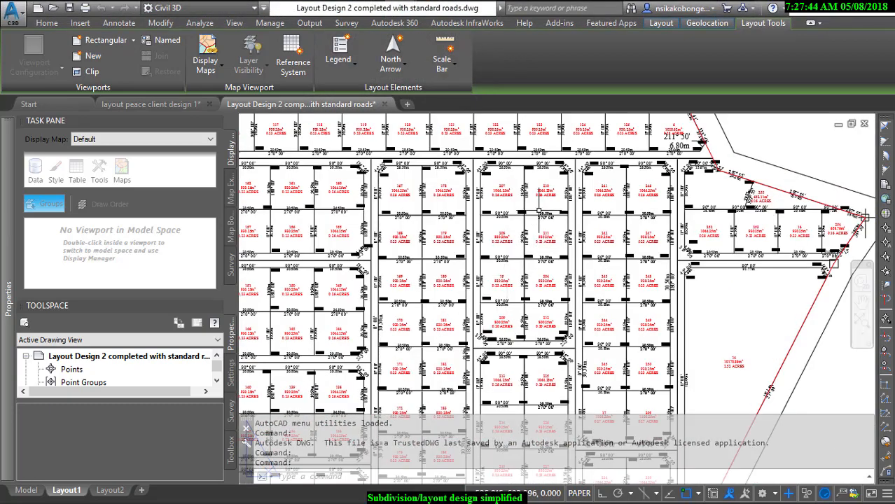
{"action": "left_click", "coordinate": [28, 490]}
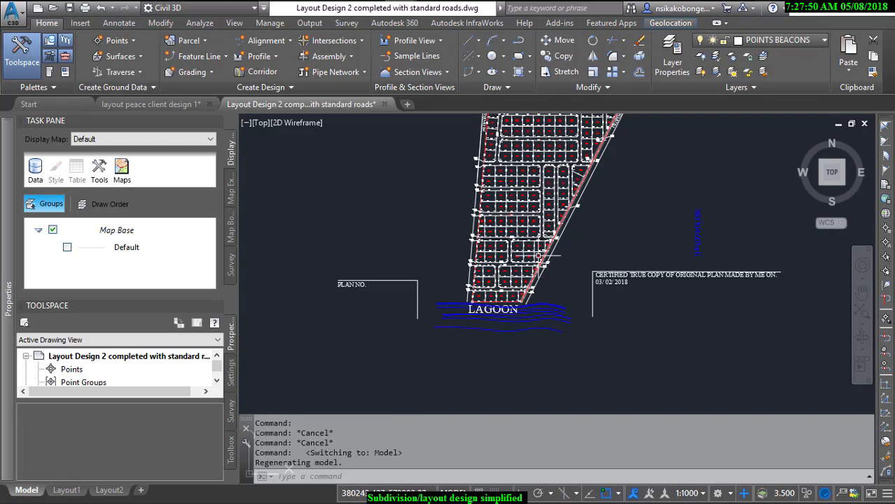
- Examine the plot blocks, roads and plot labels in the southern and middle parts of the estate layout
{"action": "scroll", "coordinate": [520, 264], "scroll_direction": "up", "scroll_amount": 10}
{"action": "scroll", "coordinate": [604, 223], "scroll_direction": "down", "scroll_amount": 3}
{"action": "mouse_move", "coordinate": [605, 222]}
{"action": "middle_mouse_down"}
{"action": "mouse_move", "coordinate": [592, 243]}
{"action": "mouse_move", "coordinate": [569, 355]}
{"action": "middle_mouse_up"}
{"action": "scroll", "coordinate": [566, 260], "scroll_direction": "up", "scroll_amount": 4}
{"action": "scroll", "coordinate": [541, 246], "scroll_direction": "down", "scroll_amount": 4}
{"action": "middle_click_drag", "start_coordinate": [565, 255], "coordinate": [564, 383]}
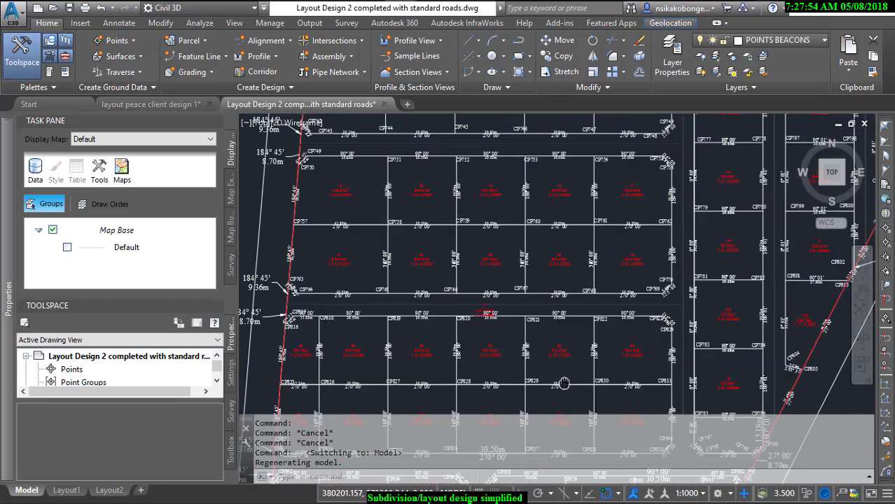
{"action": "scroll", "coordinate": [565, 383], "scroll_direction": "down", "scroll_amount": 4}
{"action": "scroll", "coordinate": [539, 403], "scroll_direction": "up", "scroll_amount": 12}
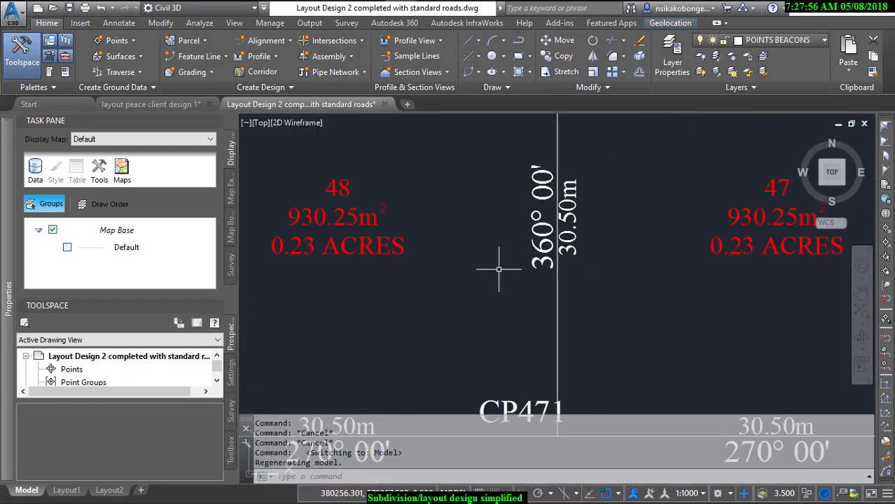
{"action": "scroll", "coordinate": [498, 268], "scroll_direction": "down", "scroll_amount": 8}
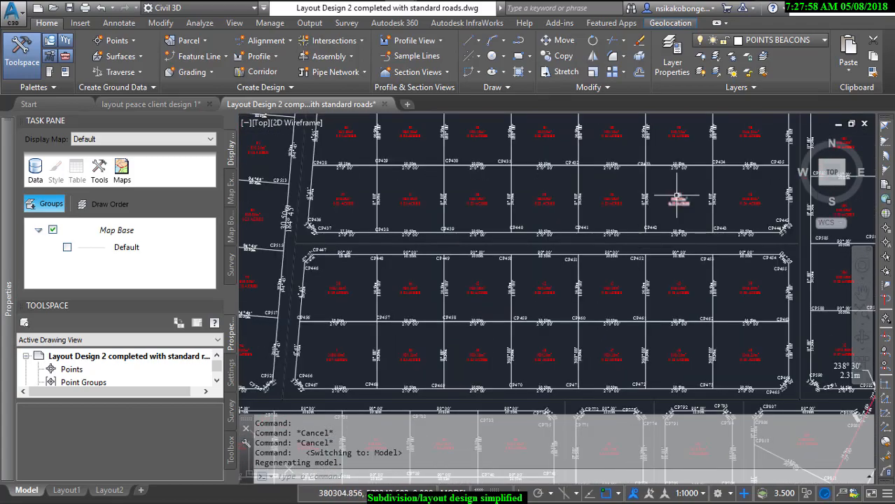
{"action": "scroll", "coordinate": [677, 199], "scroll_direction": "down", "scroll_amount": 8}
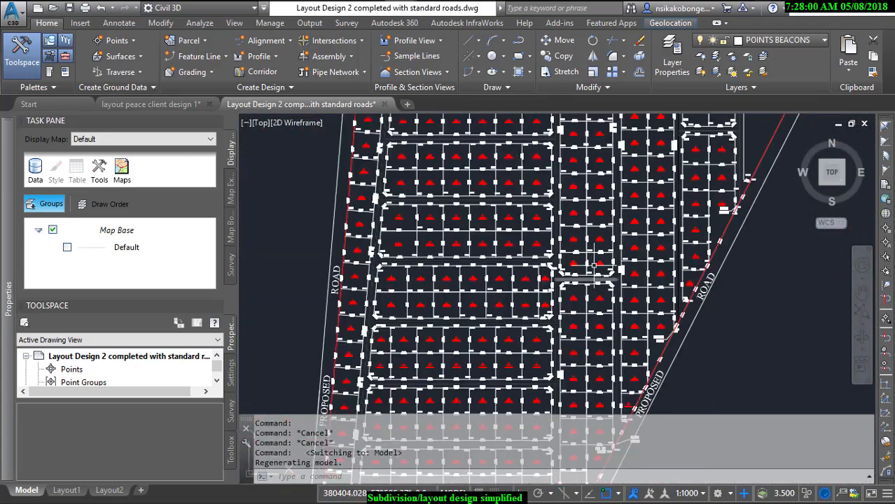
{"action": "scroll", "coordinate": [594, 280], "scroll_direction": "down", "scroll_amount": 6}
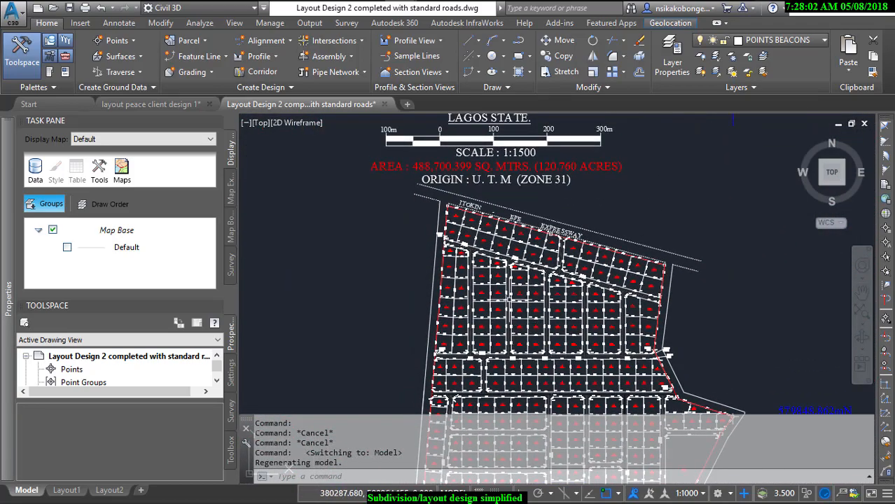
- Examine the northern plots along the expressway, including their corner beacons, bearings, distances and areas
{"action": "scroll", "coordinate": [514, 282], "scroll_direction": "up", "scroll_amount": 10}
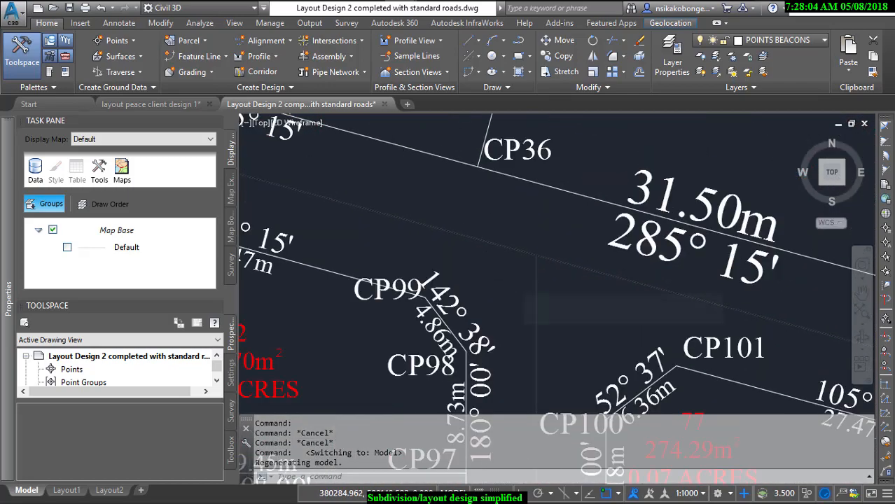
{"action": "scroll", "coordinate": [515, 287], "scroll_direction": "down", "scroll_amount": 8}
{"action": "middle_click_drag", "start_coordinate": [529, 256], "coordinate": [594, 336]}
{"action": "scroll", "coordinate": [543, 306], "scroll_direction": "up", "scroll_amount": 7}
{"action": "scroll", "coordinate": [544, 306], "scroll_direction": "down", "scroll_amount": 4}
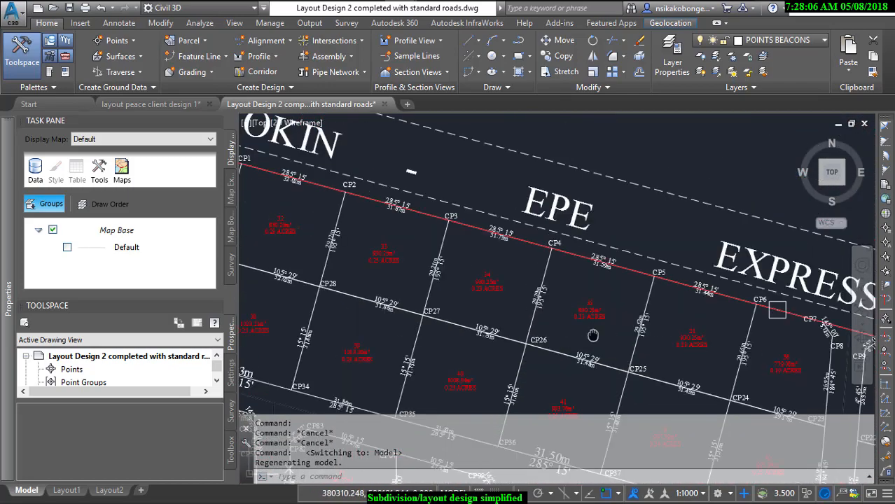
{"action": "scroll", "coordinate": [545, 254], "scroll_direction": "down", "scroll_amount": 5}
{"action": "scroll", "coordinate": [676, 278], "scroll_direction": "up", "scroll_amount": 8}
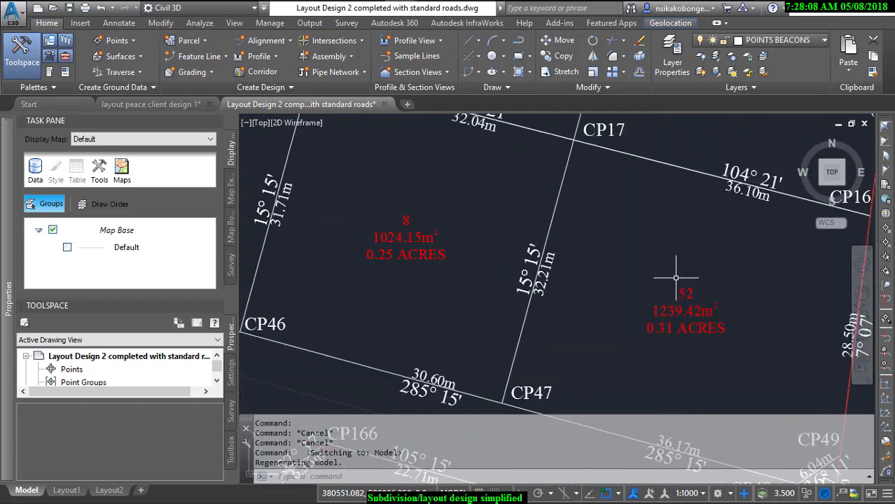
{"action": "scroll", "coordinate": [676, 278], "scroll_direction": "down", "scroll_amount": 7}
{"action": "scroll", "coordinate": [661, 226], "scroll_direction": "up", "scroll_amount": 4}
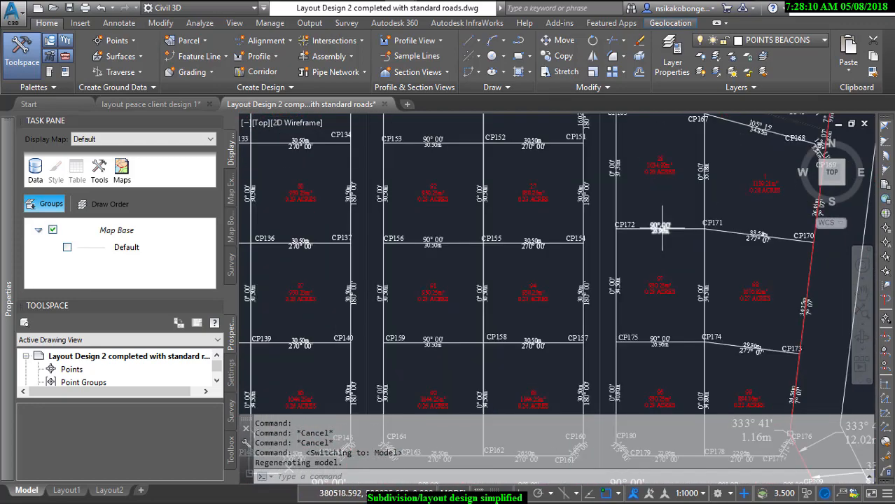
- Examine the dimensions, areas and chamfered road corners of the plots around plots 90 to 95
{"action": "scroll", "coordinate": [416, 244], "scroll_direction": "up", "scroll_amount": 5}
{"action": "scroll", "coordinate": [440, 315], "scroll_direction": "down", "scroll_amount": 3}
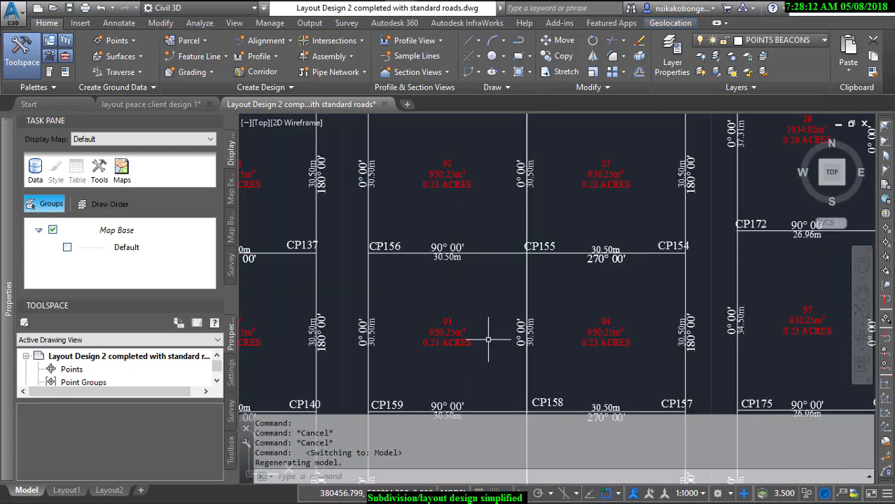
{"action": "scroll", "coordinate": [452, 350], "scroll_direction": "up", "scroll_amount": 4}
{"action": "scroll", "coordinate": [432, 335], "scroll_direction": "down", "scroll_amount": 2}
{"action": "middle_click_drag", "start_coordinate": [658, 331], "coordinate": [621, 213]}
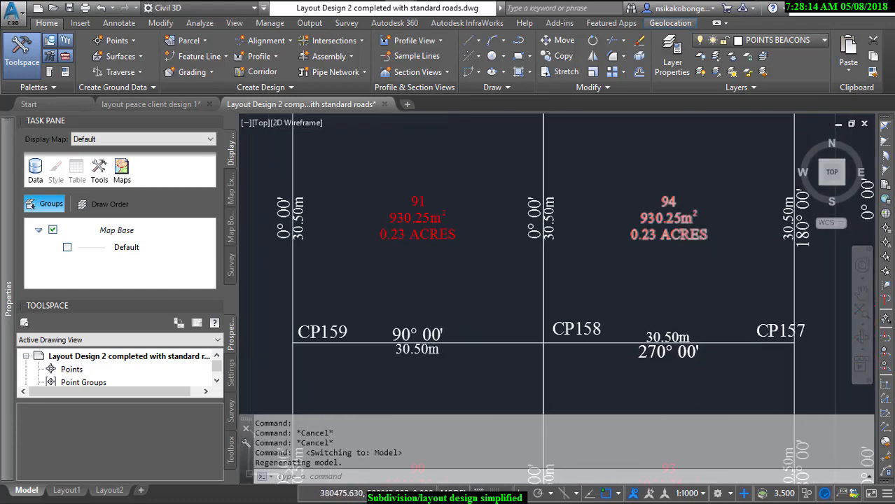
{"action": "mouse_move", "coordinate": [483, 369]}
{"action": "middle_mouse_down"}
{"action": "mouse_move", "coordinate": [481, 343]}
{"action": "mouse_move", "coordinate": [516, 232]}
{"action": "middle_mouse_up"}
{"action": "middle_click_drag", "start_coordinate": [489, 347], "coordinate": [501, 245]}
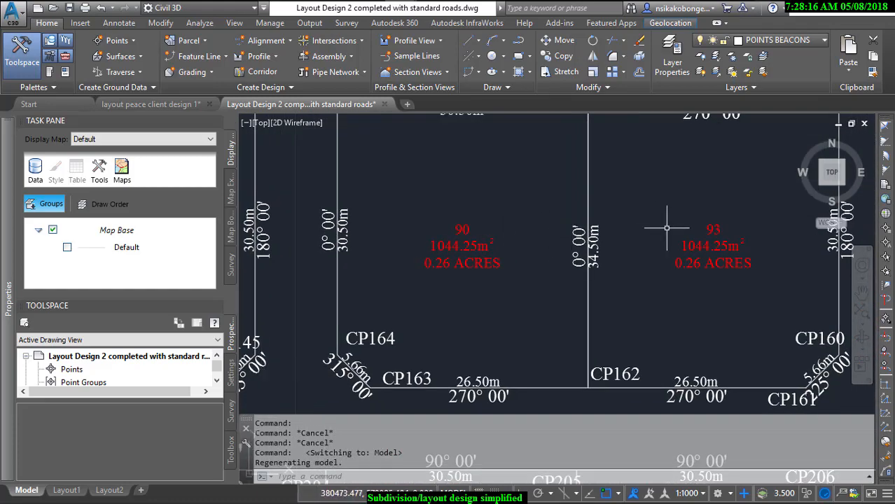
{"action": "scroll", "coordinate": [667, 226], "scroll_direction": "down", "scroll_amount": 2}
{"action": "middle_click_drag", "start_coordinate": [674, 242], "coordinate": [665, 341]}
{"action": "middle_click_drag", "start_coordinate": [628, 185], "coordinate": [645, 368]}
{"action": "middle_click_drag", "start_coordinate": [573, 210], "coordinate": [592, 337]}
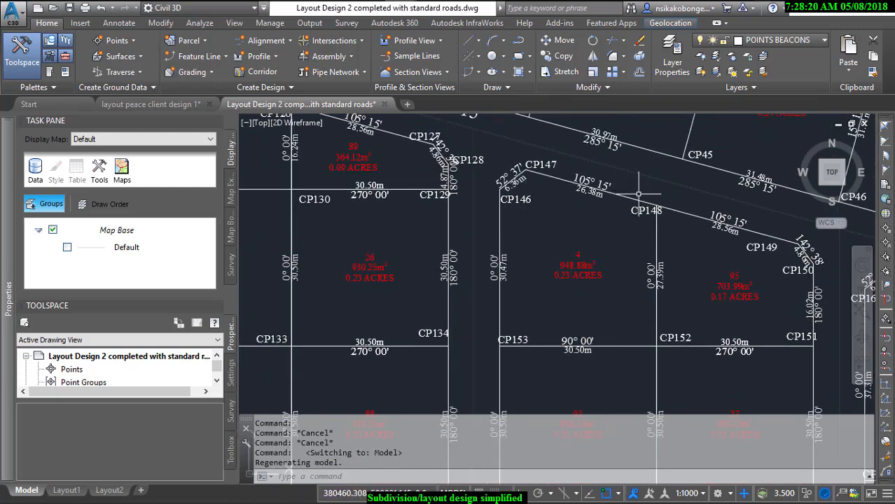
- Examine the neighbouring plot blocks to the west, down to plots 74 and 79, for their boundary dimensions and areas
{"action": "scroll", "coordinate": [675, 311], "scroll_direction": "down", "scroll_amount": 2}
{"action": "scroll", "coordinate": [527, 309], "scroll_direction": "up", "scroll_amount": 2}
{"action": "middle_click_drag", "start_coordinate": [363, 306], "coordinate": [473, 252]}
{"action": "scroll", "coordinate": [478, 250], "scroll_direction": "down", "scroll_amount": 4}
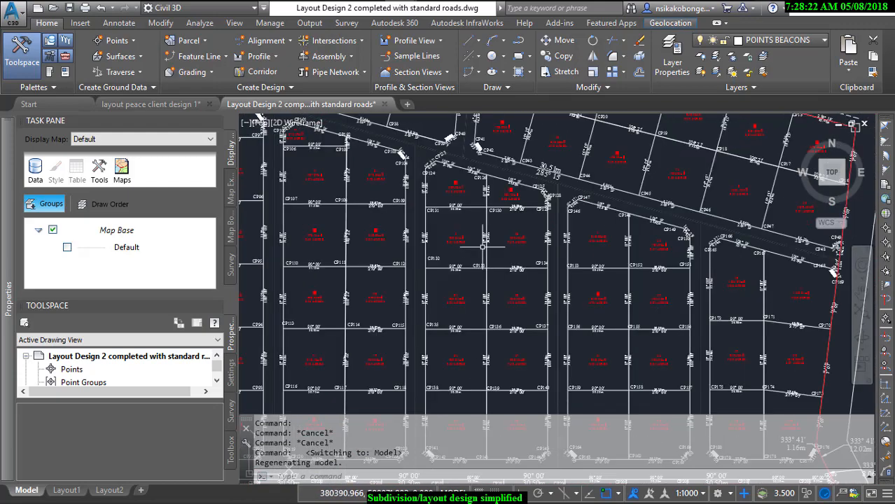
{"action": "scroll", "coordinate": [385, 238], "scroll_direction": "up", "scroll_amount": 4}
{"action": "scroll", "coordinate": [384, 241], "scroll_direction": "down", "scroll_amount": 2}
{"action": "middle_click_drag", "start_coordinate": [353, 318], "coordinate": [506, 174]}
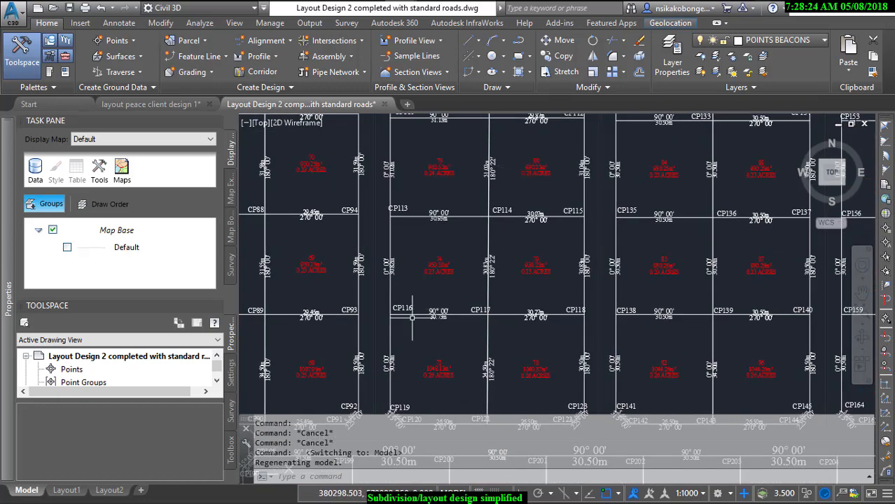
{"action": "scroll", "coordinate": [471, 248], "scroll_direction": "up", "scroll_amount": 3}
{"action": "scroll", "coordinate": [463, 252], "scroll_direction": "up", "scroll_amount": 2}
{"action": "scroll", "coordinate": [435, 327], "scroll_direction": "down", "scroll_amount": 2}
{"action": "middle_click_drag", "start_coordinate": [434, 326], "coordinate": [470, 200]}
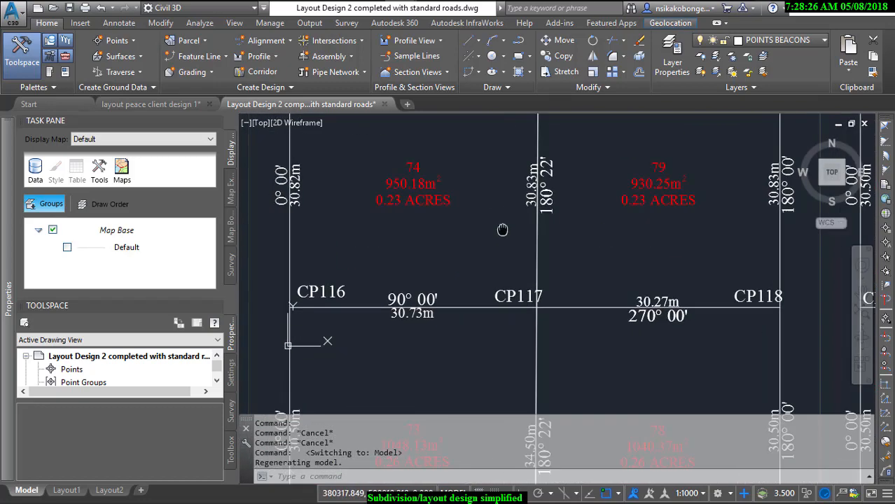
- Close the "Layout Design 2 completed with standard roads" drawing without saving its changes
{"action": "scroll", "coordinate": [449, 280], "scroll_direction": "down", "scroll_amount": 4}
{"action": "scroll", "coordinate": [443, 287], "scroll_direction": "up", "scroll_amount": 2}
{"action": "scroll", "coordinate": [443, 287], "scroll_direction": "up", "scroll_amount": 3}
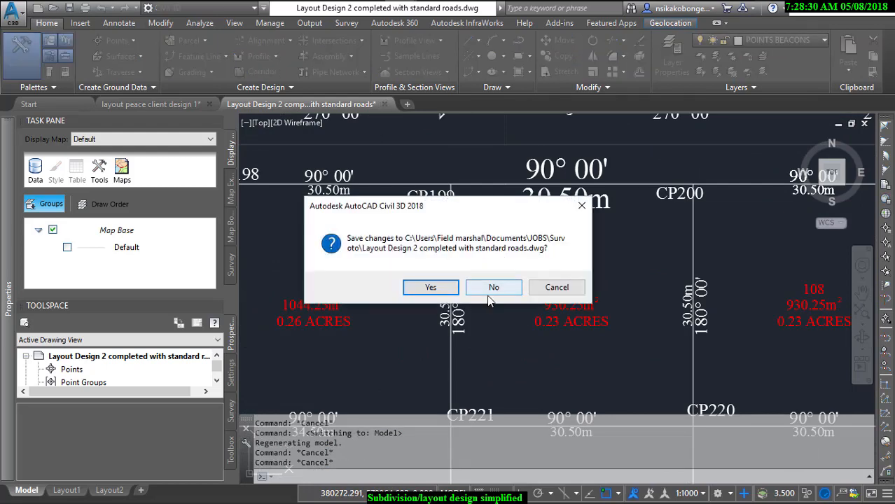
{"action": "left_click", "coordinate": [491, 285]}
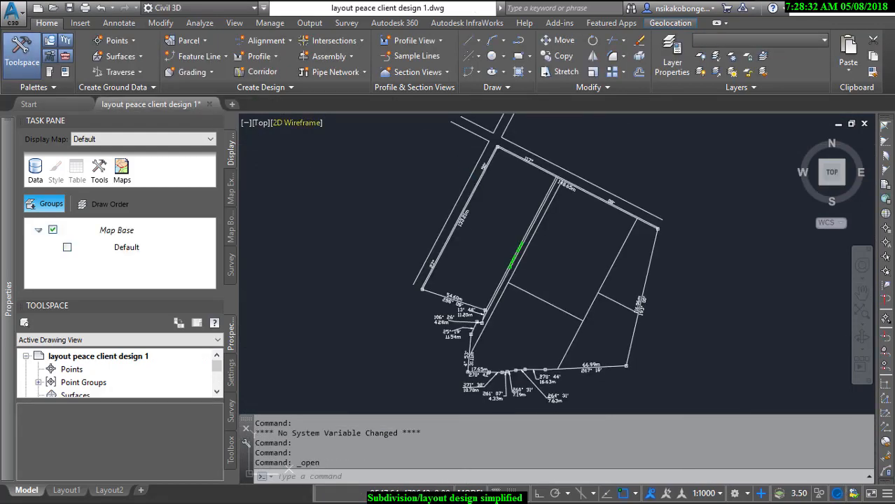
- Examine the parcel boundary, its duplicate copies and the framed subdivision plan in the "layout peace client design 1" drawing
{"action": "scroll", "coordinate": [508, 260], "scroll_direction": "down", "scroll_amount": 3}
{"action": "scroll", "coordinate": [508, 260], "scroll_direction": "up", "scroll_amount": 4}
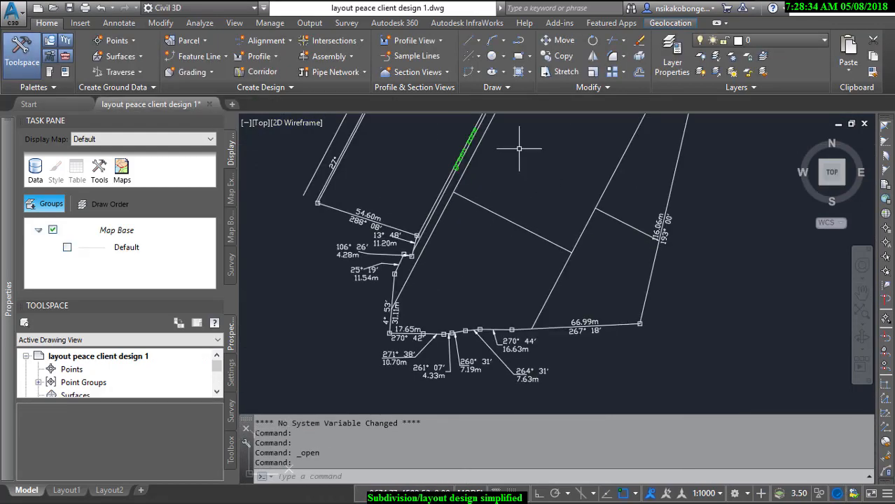
{"action": "scroll", "coordinate": [445, 268], "scroll_direction": "down", "scroll_amount": 6}
{"action": "middle_click_drag", "start_coordinate": [274, 274], "coordinate": [595, 228]}
{"action": "scroll", "coordinate": [403, 190], "scroll_direction": "up", "scroll_amount": 2}
{"action": "middle_click_drag", "start_coordinate": [403, 189], "coordinate": [447, 260]}
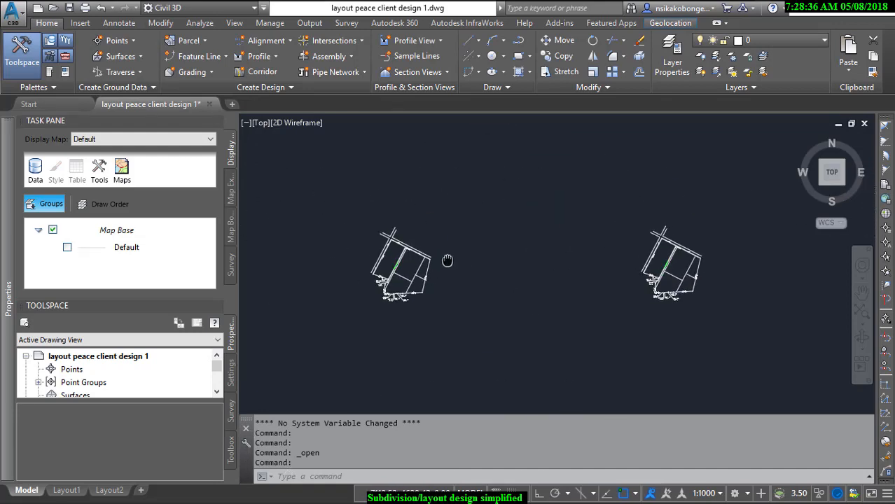
{"action": "scroll", "coordinate": [363, 289], "scroll_direction": "up", "scroll_amount": 5}
{"action": "scroll", "coordinate": [465, 250], "scroll_direction": "down", "scroll_amount": 5}
{"action": "scroll", "coordinate": [465, 250], "scroll_direction": "down", "scroll_amount": 2}
{"action": "middle_click_drag", "start_coordinate": [384, 243], "coordinate": [602, 218]}
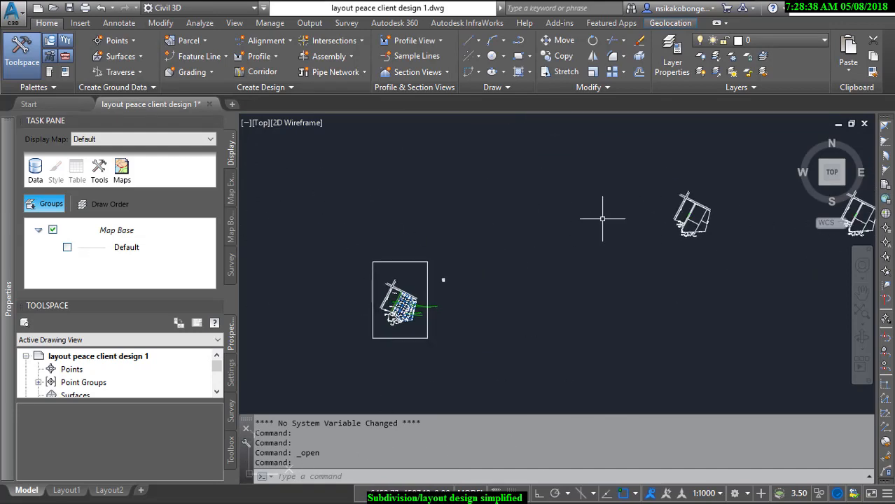
- Erase the three internal dividing lines in the eastern part of the leftmost unframed parcel copy
{"action": "middle_click_drag", "start_coordinate": [573, 248], "coordinate": [497, 280]}
{"action": "scroll", "coordinate": [623, 259], "scroll_direction": "up", "scroll_amount": 9}
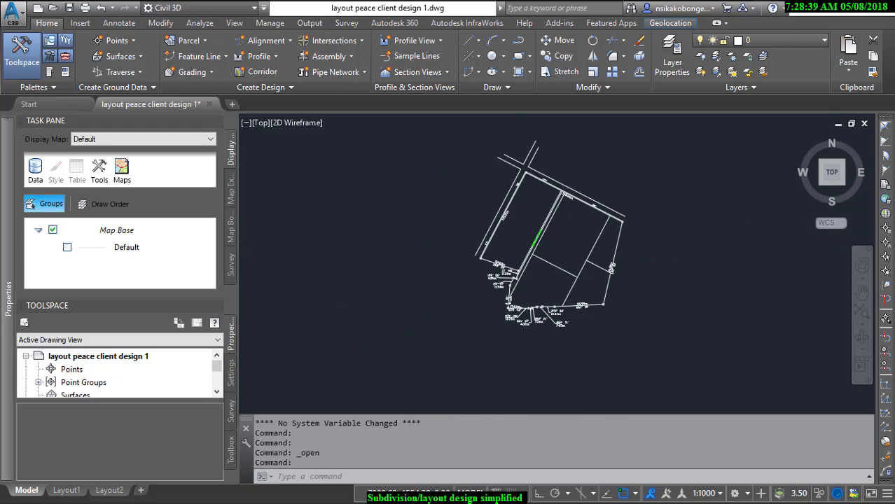
{"action": "left_click", "coordinate": [600, 279]}
{"action": "left_click", "coordinate": [530, 225]}
{"action": "scroll", "coordinate": [565, 253], "scroll_direction": "down", "scroll_amount": 2}
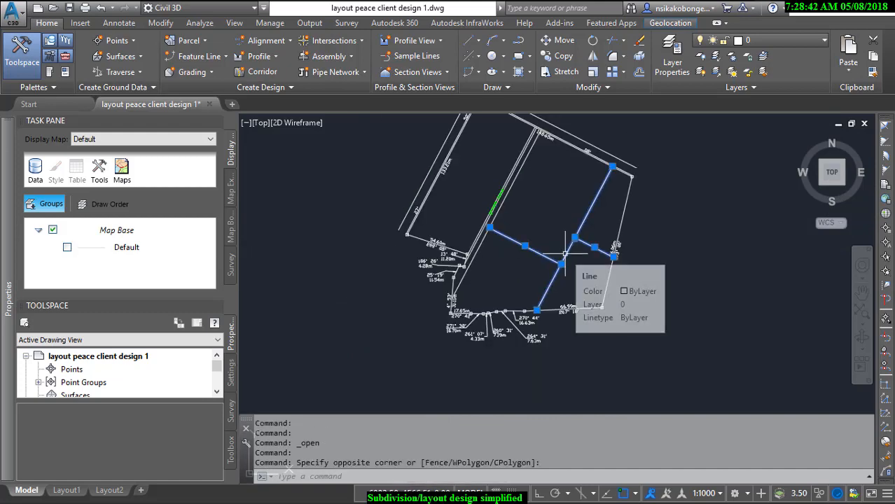
{"action": "key", "text": "Delete"}
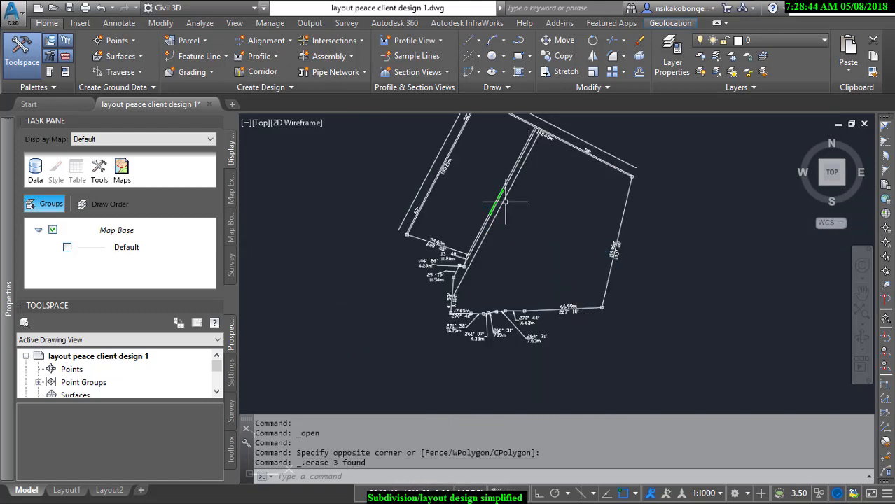
- Erase the long parallel strip lines crossing the same parcel, together with their green zone label
{"action": "scroll", "coordinate": [512, 202], "scroll_direction": "up", "scroll_amount": 4}
{"action": "left_click", "coordinate": [540, 239]}
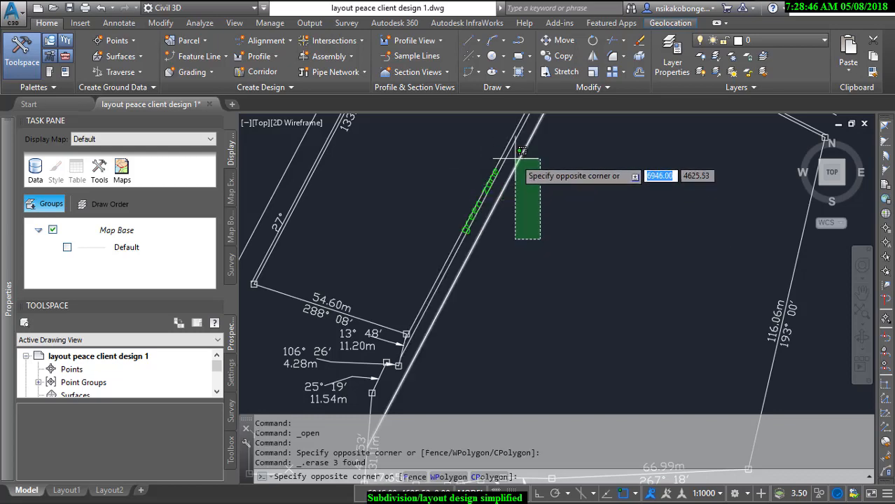
{"action": "left_click", "coordinate": [480, 147]}
{"action": "scroll", "coordinate": [523, 200], "scroll_direction": "down", "scroll_amount": 5}
{"action": "middle_click_drag", "start_coordinate": [523, 200], "coordinate": [512, 238]}
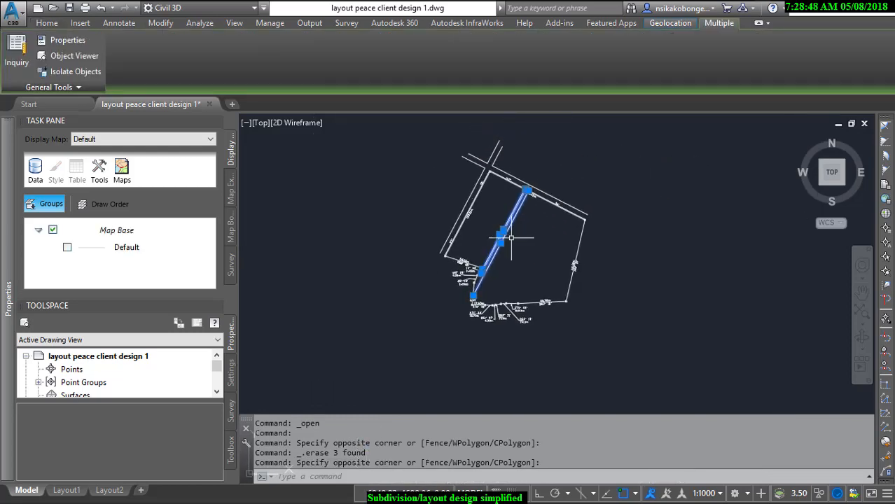
{"action": "key", "text": "Delete"}
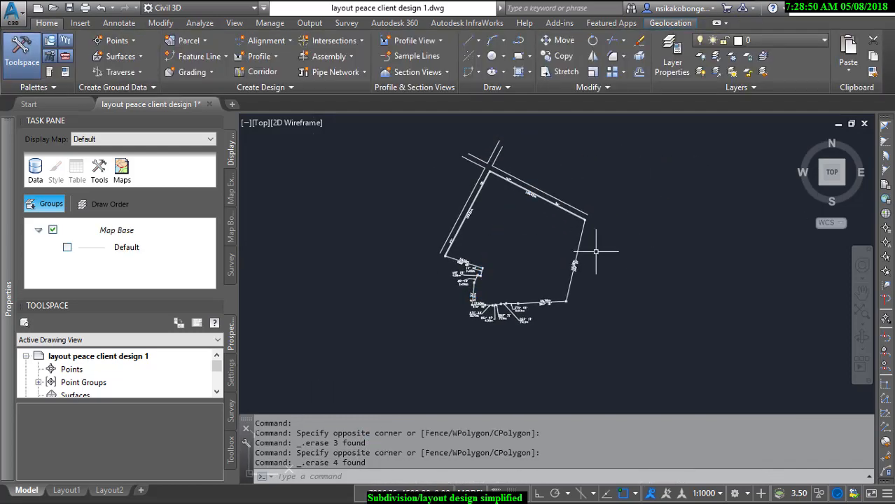
- Examine the cleared parcel's northern and eastern boundary lines with their bearings and distances
{"action": "scroll", "coordinate": [504, 257], "scroll_direction": "up", "scroll_amount": 4}
{"action": "scroll", "coordinate": [484, 264], "scroll_direction": "down", "scroll_amount": 2}
{"action": "mouse_move", "coordinate": [517, 137]}
{"action": "middle_mouse_down"}
{"action": "mouse_move", "coordinate": [480, 285]}
{"action": "mouse_move", "coordinate": [525, 262]}
{"action": "middle_mouse_up"}
{"action": "scroll", "coordinate": [518, 209], "scroll_direction": "up", "scroll_amount": 6}
{"action": "scroll", "coordinate": [519, 243], "scroll_direction": "down", "scroll_amount": 4}
{"action": "scroll", "coordinate": [565, 224], "scroll_direction": "down", "scroll_amount": 3}
{"action": "scroll", "coordinate": [524, 209], "scroll_direction": "up", "scroll_amount": 4}
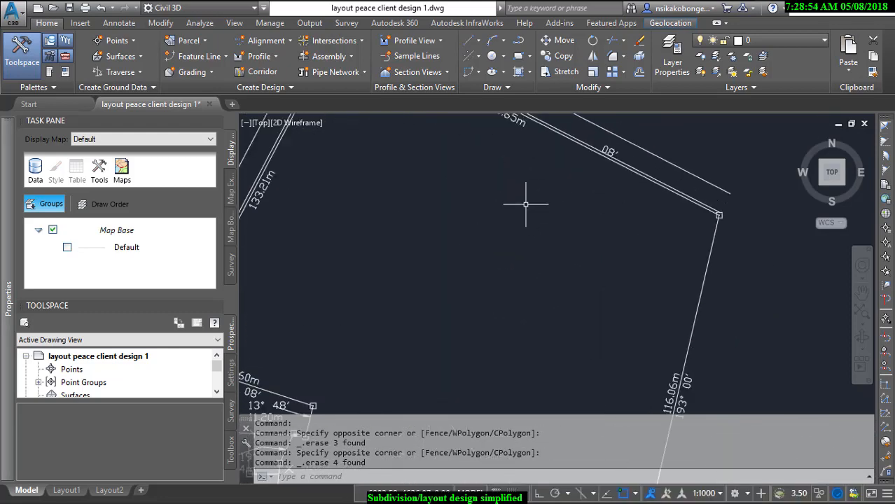
{"action": "scroll", "coordinate": [499, 224], "scroll_direction": "down", "scroll_amount": 2}
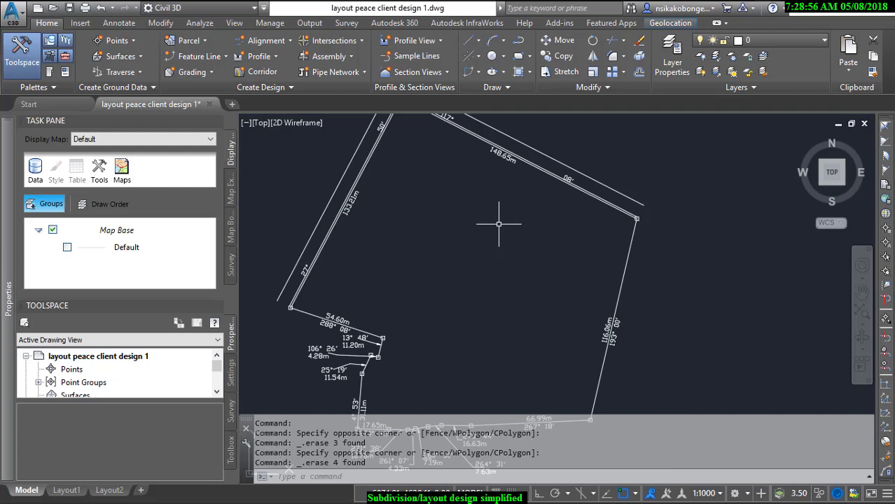
{"action": "scroll", "coordinate": [498, 224], "scroll_direction": "down", "scroll_amount": 1}
{"action": "scroll", "coordinate": [461, 206], "scroll_direction": "up", "scroll_amount": 3}
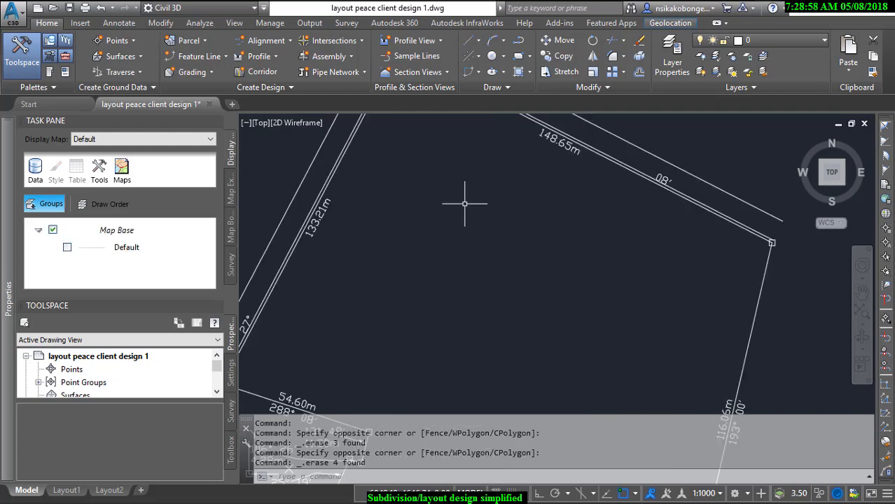
{"action": "scroll", "coordinate": [465, 203], "scroll_direction": "down", "scroll_amount": 3}
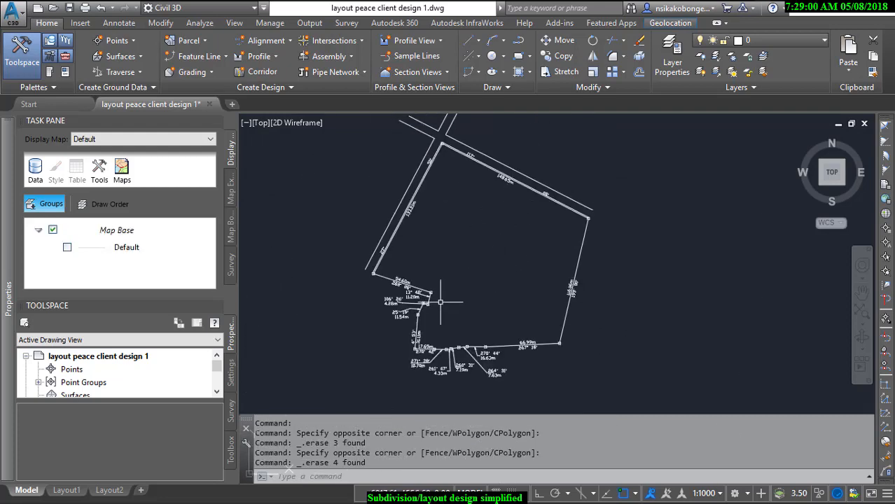
- Examine the cleared parcel's irregular south-western boundary and the western side along the road, including their bearings and distances
{"action": "scroll", "coordinate": [429, 295], "scroll_direction": "up", "scroll_amount": 4}
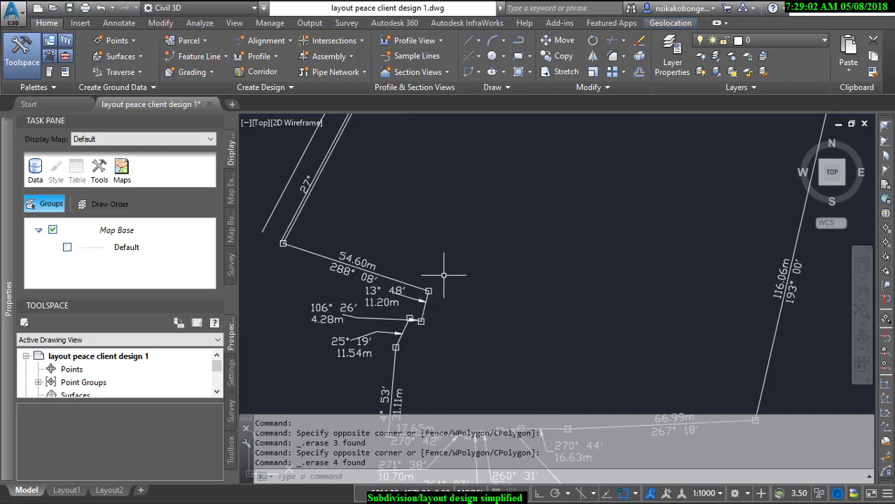
{"action": "scroll", "coordinate": [458, 256], "scroll_direction": "down", "scroll_amount": 4}
{"action": "scroll", "coordinate": [448, 308], "scroll_direction": "down", "scroll_amount": 2}
{"action": "scroll", "coordinate": [392, 279], "scroll_direction": "up", "scroll_amount": 6}
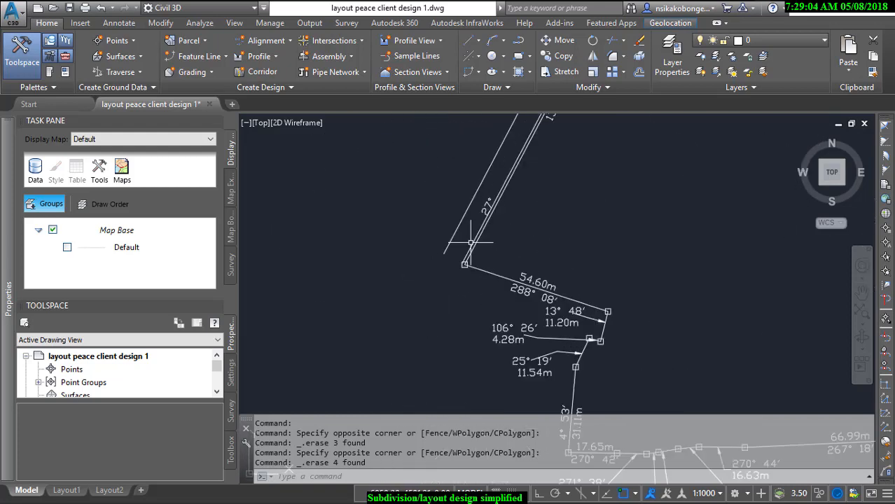
{"action": "scroll", "coordinate": [604, 188], "scroll_direction": "down", "scroll_amount": 4}
{"action": "middle_click_drag", "start_coordinate": [595, 187], "coordinate": [403, 283]}
{"action": "scroll", "coordinate": [425, 239], "scroll_direction": "up", "scroll_amount": 4}
{"action": "scroll", "coordinate": [561, 350], "scroll_direction": "down", "scroll_amount": 2}
{"action": "mouse_move", "coordinate": [576, 374]}
{"action": "middle_mouse_down"}
{"action": "mouse_move", "coordinate": [505, 363]}
{"action": "mouse_move", "coordinate": [515, 201]}
{"action": "middle_mouse_up"}
{"action": "middle_click_drag", "start_coordinate": [416, 204], "coordinate": [493, 273]}
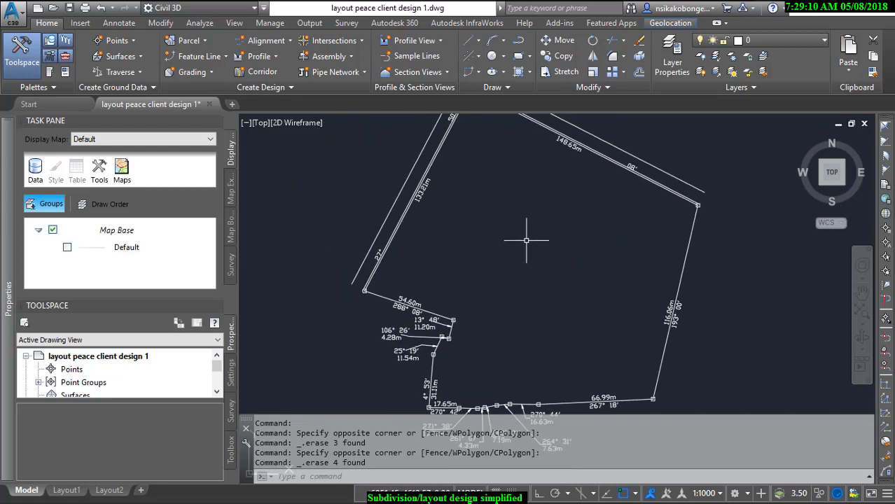
{"action": "scroll", "coordinate": [541, 217], "scroll_direction": "down", "scroll_amount": 2}
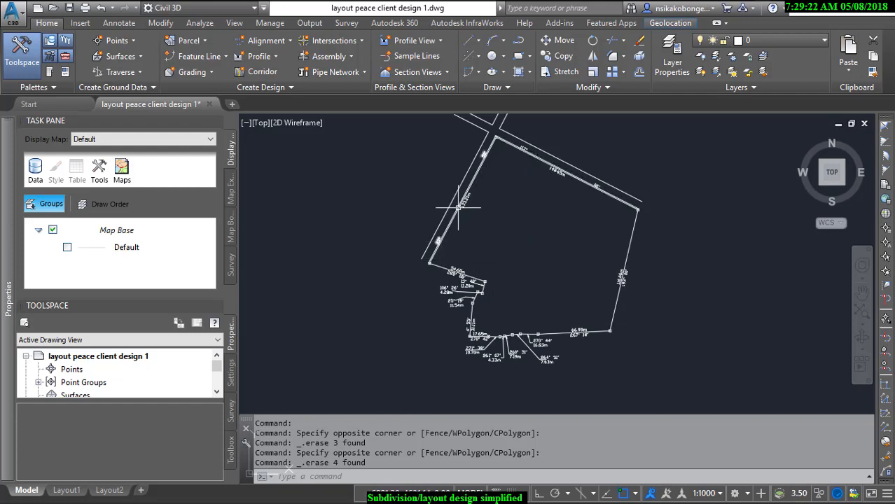
{"action": "scroll", "coordinate": [470, 189], "scroll_direction": "up", "scroll_amount": 5}
{"action": "scroll", "coordinate": [577, 276], "scroll_direction": "down", "scroll_amount": 3}
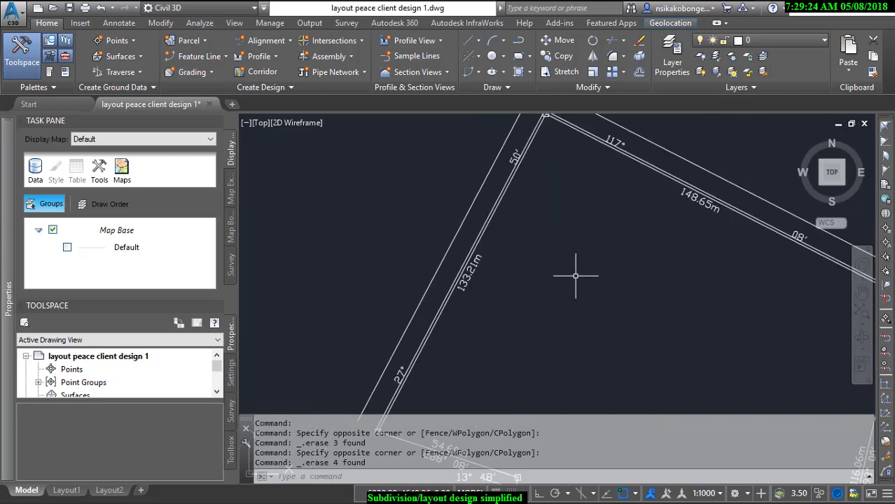
{"action": "scroll", "coordinate": [644, 240], "scroll_direction": "down", "scroll_amount": 5}
{"action": "scroll", "coordinate": [641, 245], "scroll_direction": "up", "scroll_amount": 2}
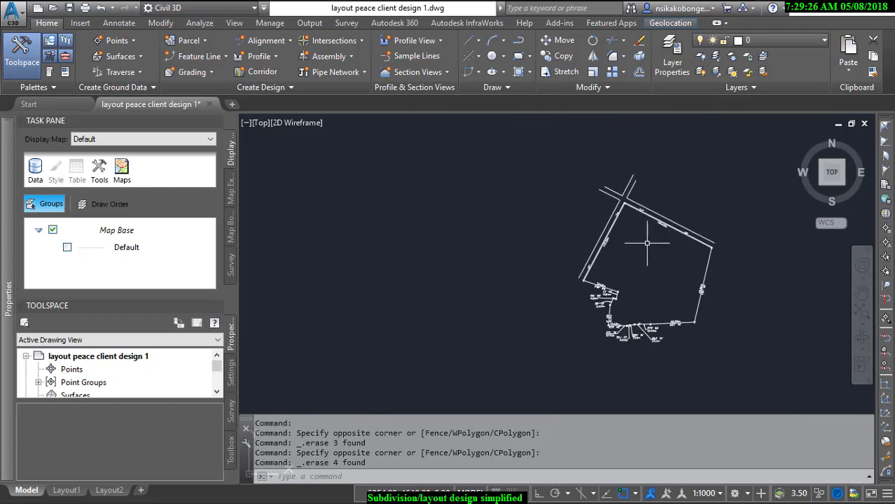
- Measure the perpendicular distance from the green zone strip's western line to the inner western boundary line in the neighbouring subdivided parcel copy
{"action": "scroll", "coordinate": [750, 166], "scroll_direction": "down", "scroll_amount": 7}
{"action": "scroll", "coordinate": [443, 309], "scroll_direction": "up", "scroll_amount": 3}
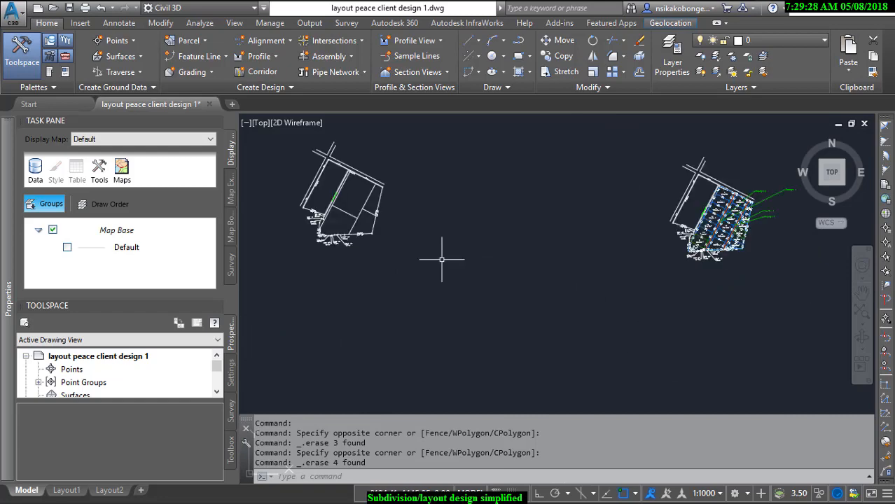
{"action": "scroll", "coordinate": [609, 256], "scroll_direction": "up", "scroll_amount": 2}
{"action": "scroll", "coordinate": [464, 180], "scroll_direction": "up", "scroll_amount": 2}
{"action": "scroll", "coordinate": [570, 239], "scroll_direction": "up", "scroll_amount": 2}
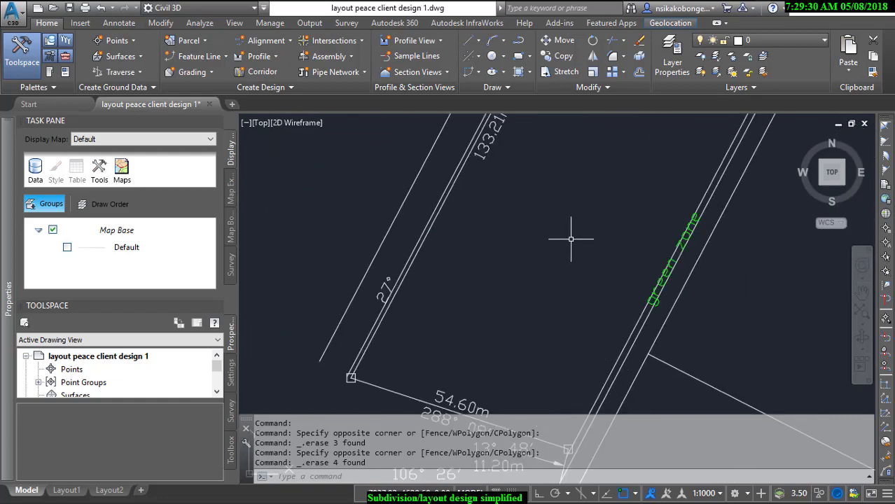
{"action": "scroll", "coordinate": [599, 192], "scroll_direction": "down", "scroll_amount": 3}
{"action": "scroll", "coordinate": [572, 244], "scroll_direction": "up", "scroll_amount": 3}
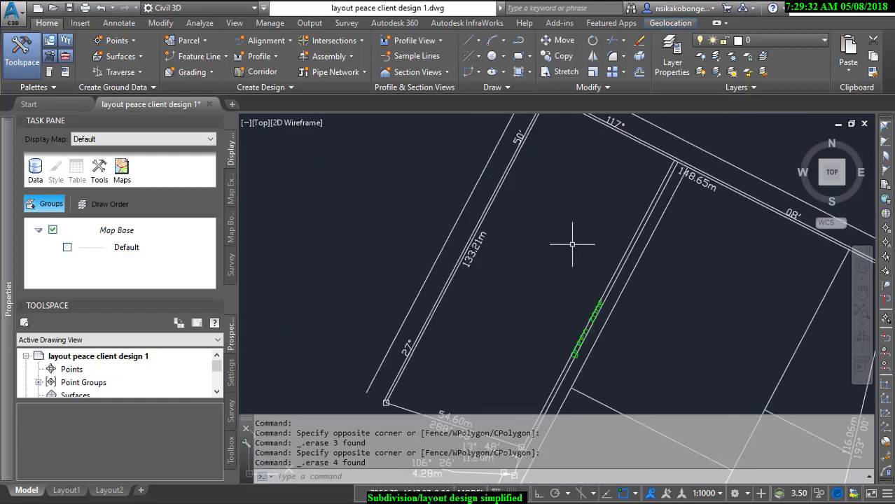
{"action": "middle_click_drag", "start_coordinate": [644, 205], "coordinate": [628, 223]}
{"action": "scroll", "coordinate": [633, 221], "scroll_direction": "up", "scroll_amount": 4}
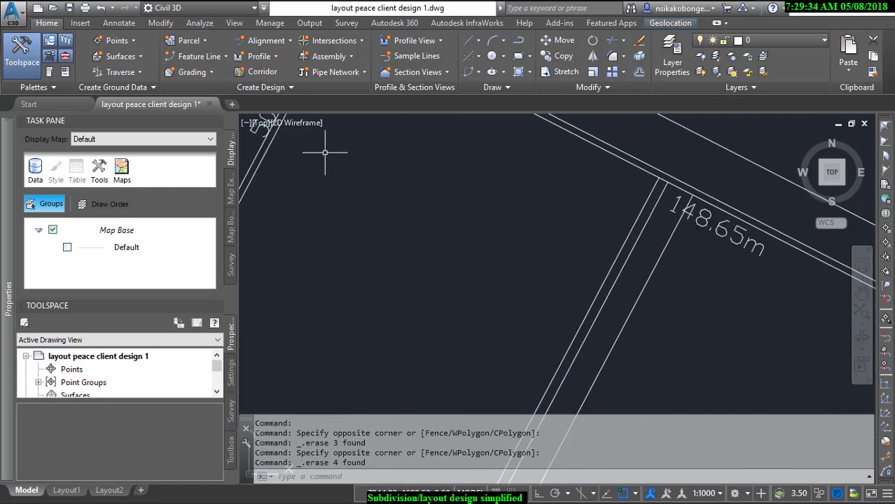
{"action": "left_click", "coordinate": [198, 24]}
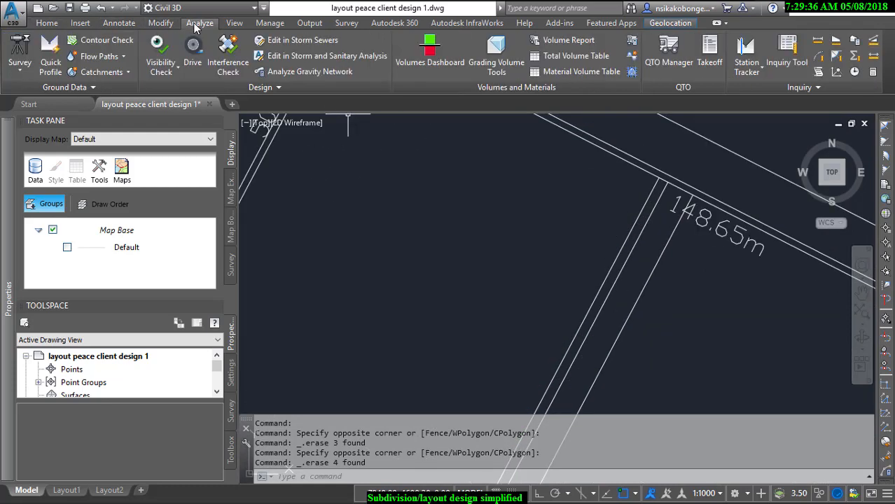
{"action": "left_click", "coordinate": [818, 40]}
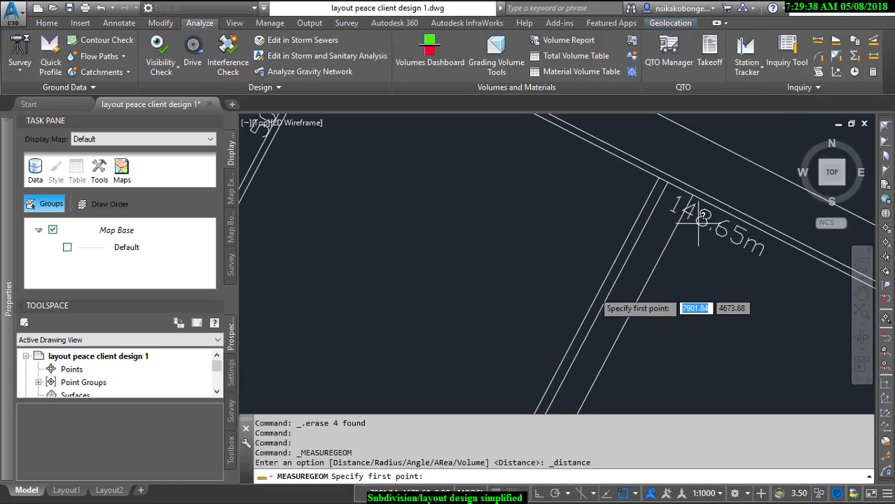
{"action": "left_click", "coordinate": [593, 300]}
{"action": "middle_click_drag", "start_coordinate": [276, 160], "coordinate": [483, 212]}
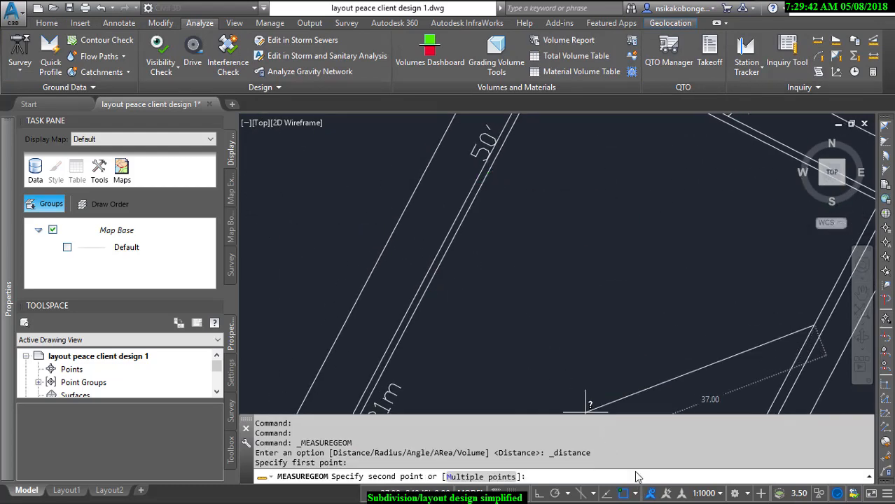
{"action": "left_click", "coordinate": [636, 493]}
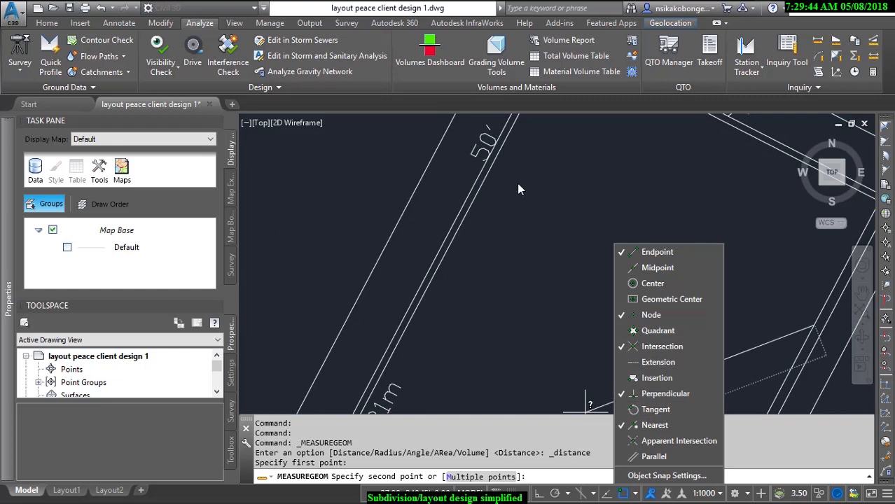
{"action": "left_click", "coordinate": [518, 184]}
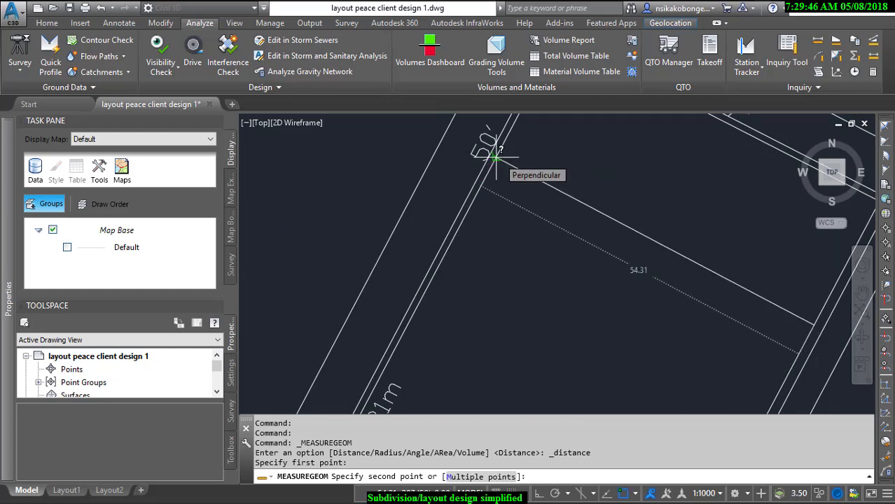
{"action": "left_click", "coordinate": [495, 157]}
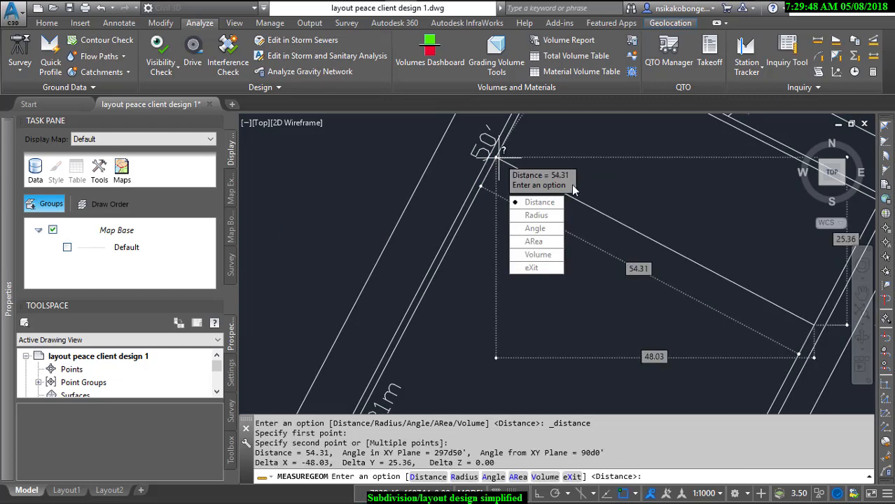
{"action": "key", "text": "Escape"}
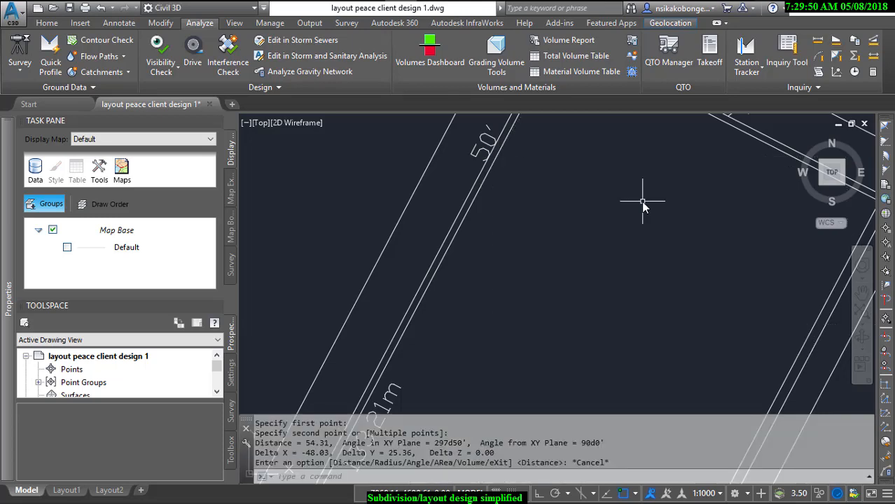
- Offset the inner western boundary line of the cleared parcel by 54.31 towards the parcel's interior
{"action": "scroll", "coordinate": [624, 231], "scroll_direction": "down", "scroll_amount": 5}
{"action": "scroll", "coordinate": [616, 235], "scroll_direction": "down", "scroll_amount": 4}
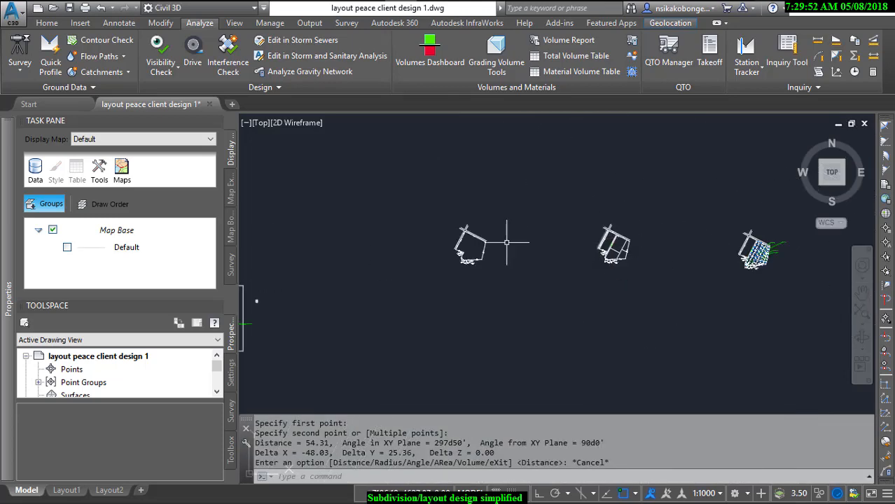
{"action": "scroll", "coordinate": [488, 242], "scroll_direction": "up", "scroll_amount": 6}
{"action": "middle_click_drag", "start_coordinate": [429, 241], "coordinate": [521, 214]}
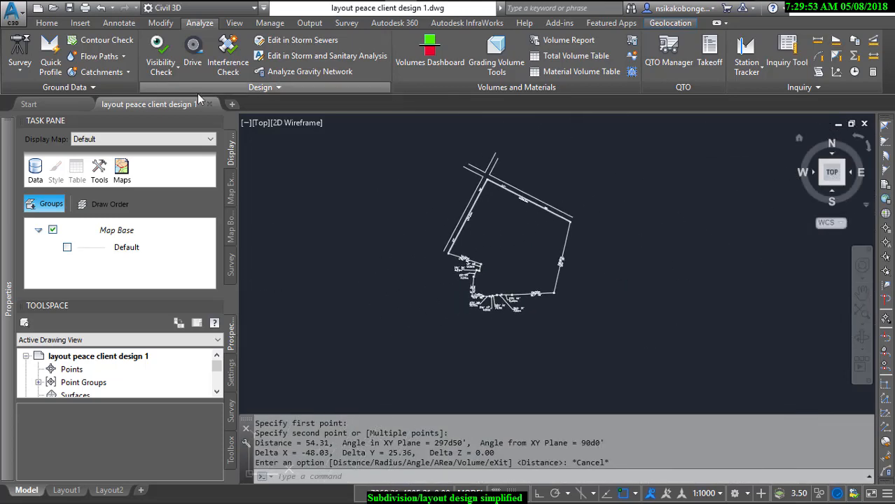
{"action": "left_click", "coordinate": [47, 23]}
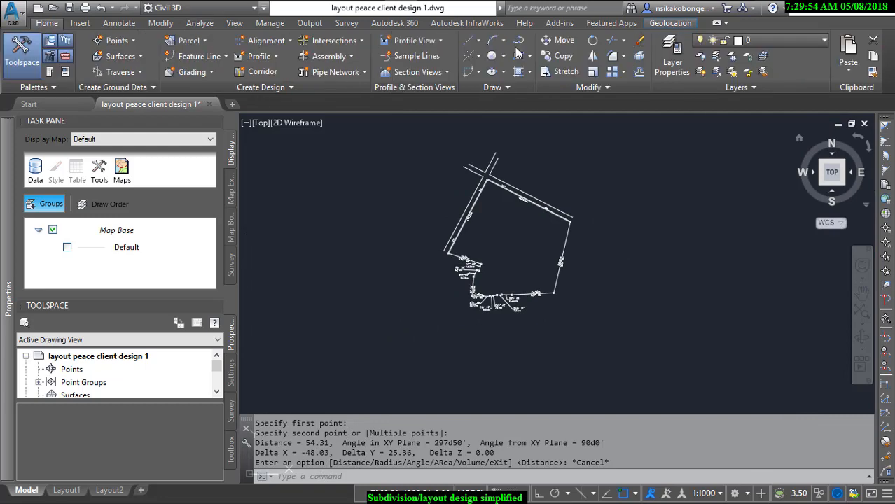
{"action": "left_click", "coordinate": [639, 72]}
{"action": "scroll", "coordinate": [500, 205], "scroll_direction": "up", "scroll_amount": 2}
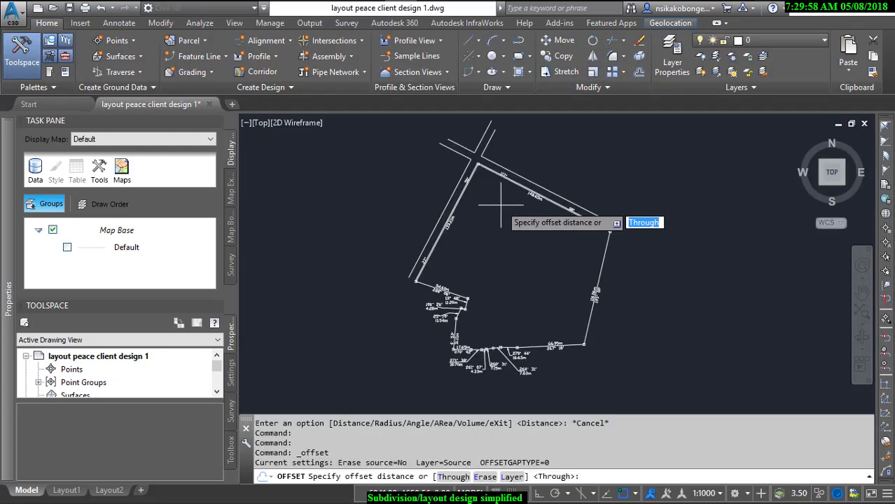
{"action": "type", "text": "54.31"}
{"action": "key", "text": "Return"}
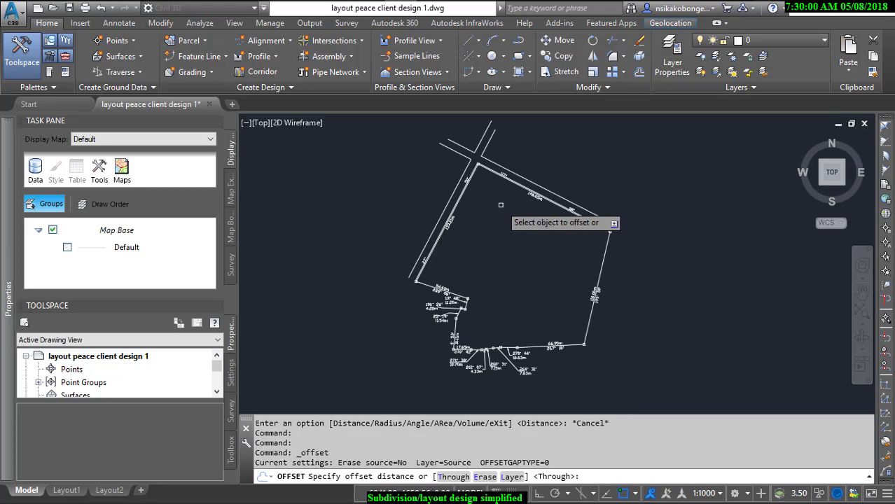
{"action": "scroll", "coordinate": [440, 276], "scroll_direction": "up", "scroll_amount": 5}
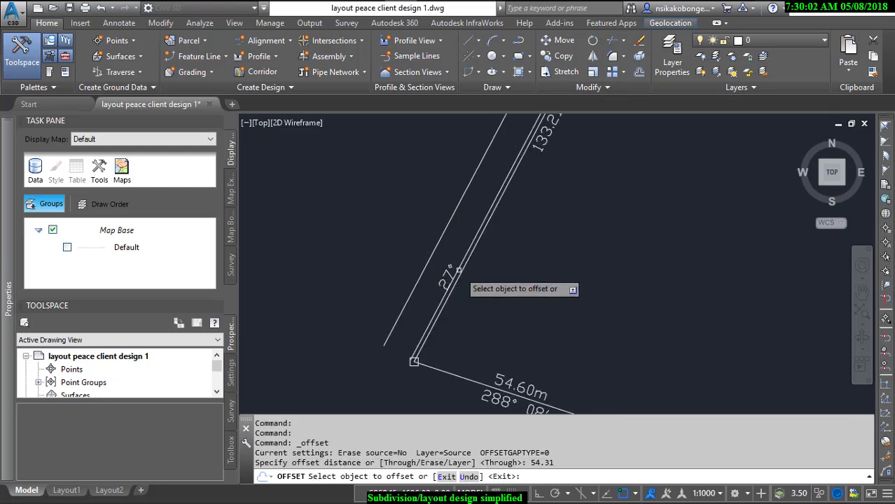
{"action": "left_click", "coordinate": [465, 266]}
{"action": "scroll", "coordinate": [511, 278], "scroll_direction": "down", "scroll_amount": 5}
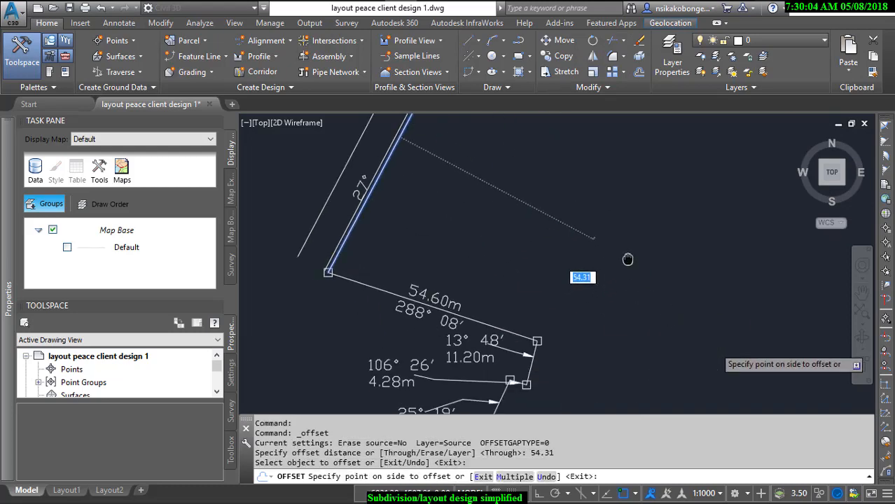
{"action": "left_click", "coordinate": [576, 216]}
{"action": "right_click", "coordinate": [577, 219]}
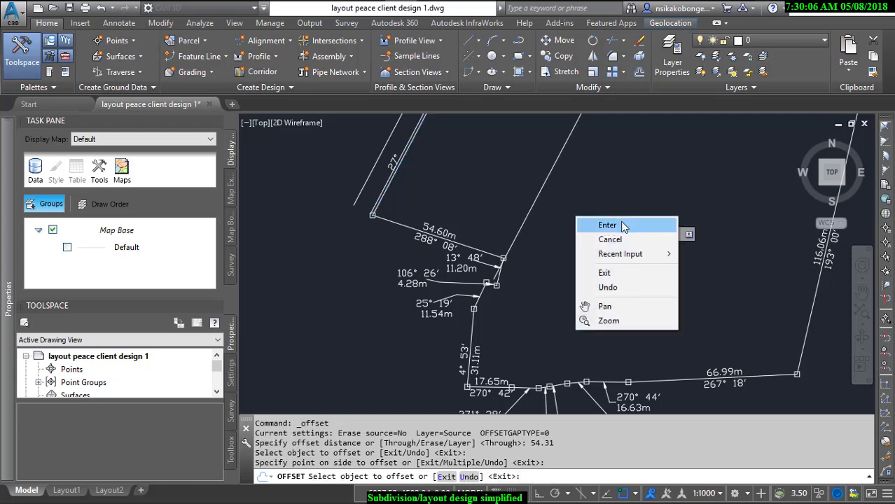
- Finish the offset and lengthen the new line's northern end past both lines of the parcel's northern boundary
{"action": "left_click", "coordinate": [622, 226]}
{"action": "scroll", "coordinate": [595, 209], "scroll_direction": "up", "scroll_amount": 5}
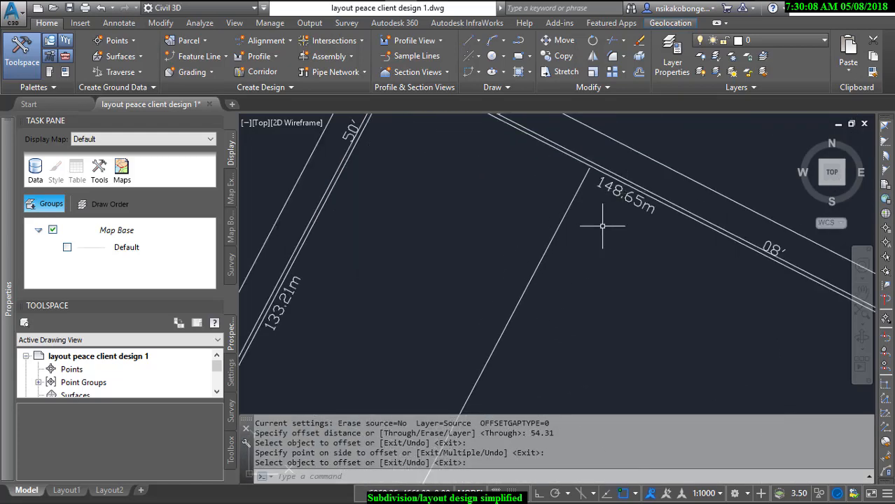
{"action": "scroll", "coordinate": [592, 182], "scroll_direction": "up", "scroll_amount": 3}
{"action": "left_click", "coordinate": [581, 206]}
{"action": "left_click", "coordinate": [520, 155]}
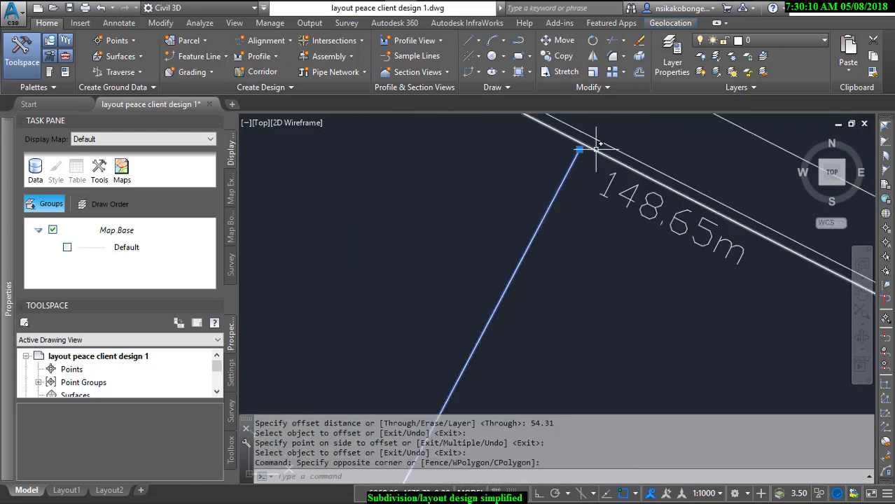
{"action": "mouse_move", "coordinate": [579, 149]}
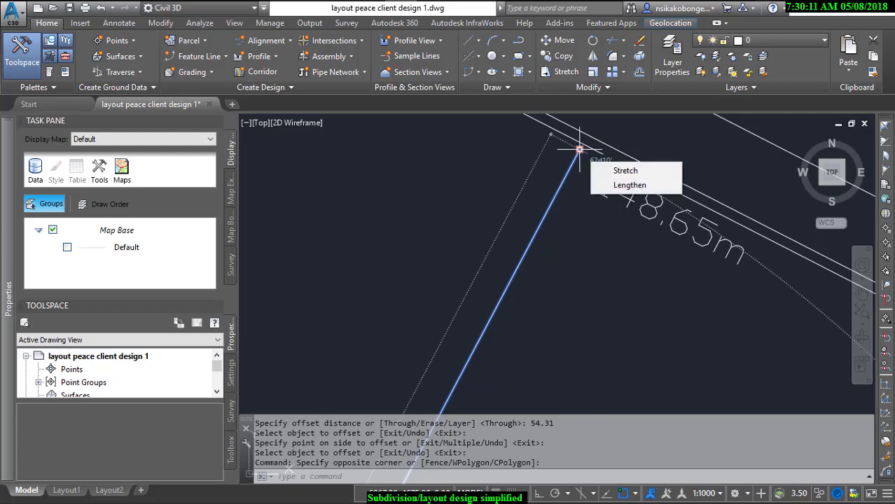
{"action": "left_click", "coordinate": [616, 188]}
{"action": "middle_click_drag", "start_coordinate": [581, 140], "coordinate": [559, 201]}
{"action": "left_click", "coordinate": [587, 175]}
{"action": "right_click", "coordinate": [604, 175]}
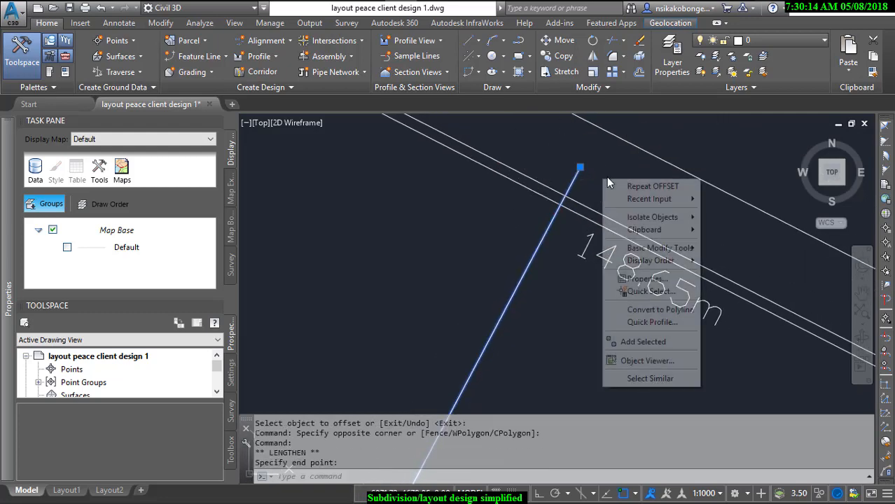
{"action": "left_click", "coordinate": [588, 178]}
{"action": "left_click", "coordinate": [589, 179]}
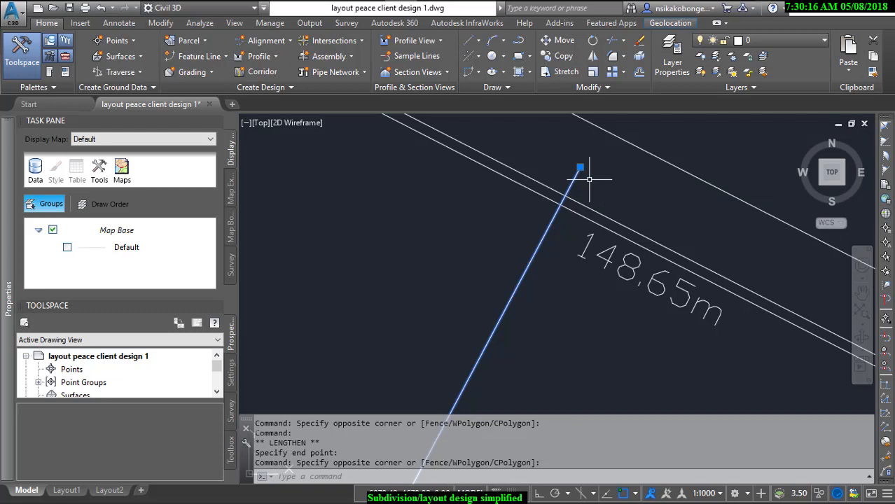
{"action": "key", "text": "Escape"}
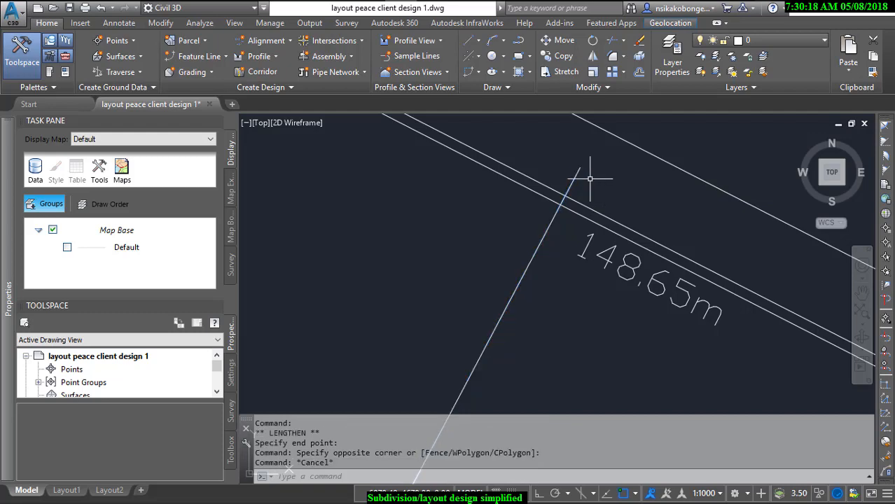
- Start an area measurement along the offset line, from its crossing with the 11.20 m boundary line to the inner northern boundary line
{"action": "scroll", "coordinate": [590, 178], "scroll_direction": "down", "scroll_amount": 5}
{"action": "scroll", "coordinate": [533, 280], "scroll_direction": "up", "scroll_amount": 1}
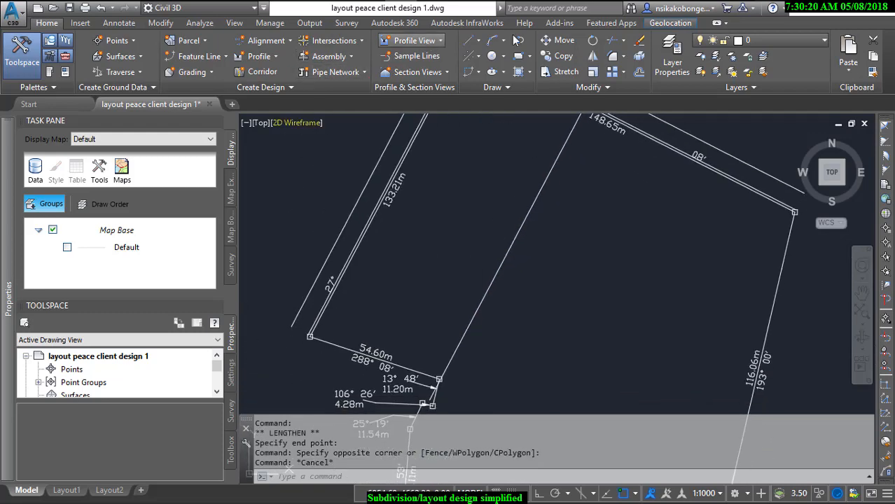
{"action": "left_click", "coordinate": [199, 23]}
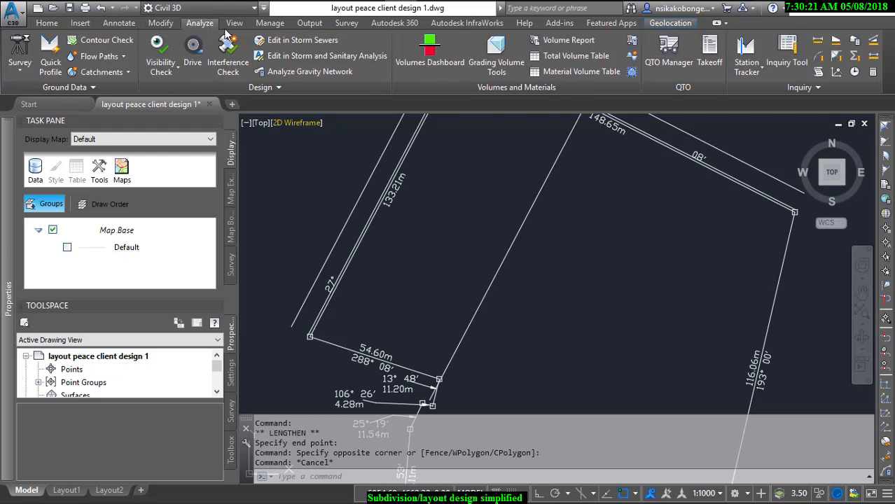
{"action": "left_click", "coordinate": [838, 42]}
{"action": "scroll", "coordinate": [460, 298], "scroll_direction": "up", "scroll_amount": 5}
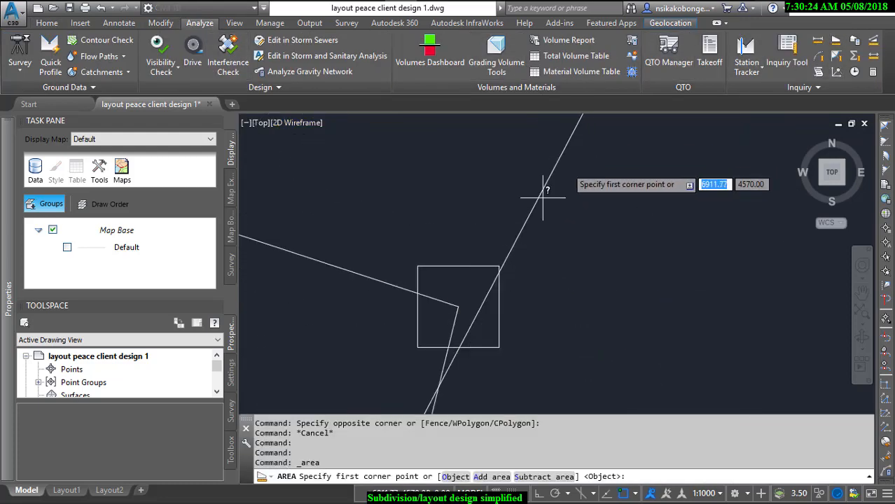
{"action": "left_click", "coordinate": [437, 386]}
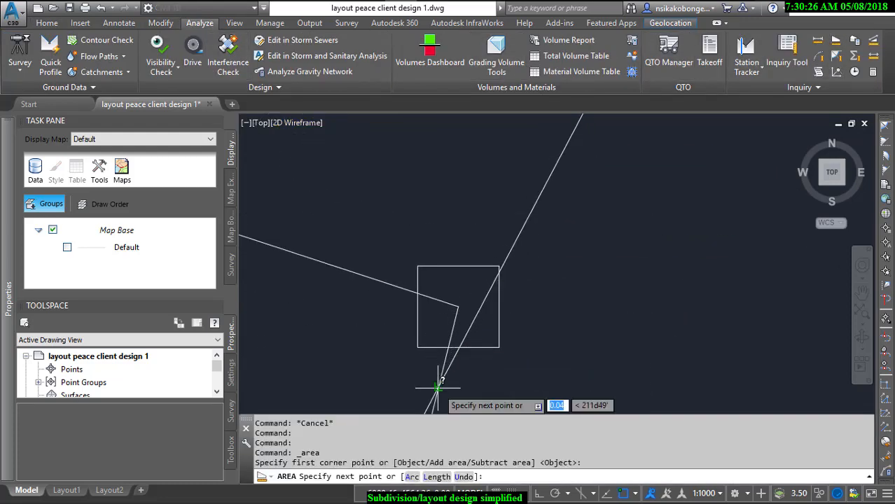
{"action": "scroll", "coordinate": [513, 276], "scroll_direction": "down", "scroll_amount": 5}
{"action": "middle_click_drag", "start_coordinate": [594, 125], "coordinate": [487, 322]}
{"action": "scroll", "coordinate": [533, 261], "scroll_direction": "down", "scroll_amount": 6}
{"action": "scroll", "coordinate": [552, 238], "scroll_direction": "up", "scroll_amount": 4}
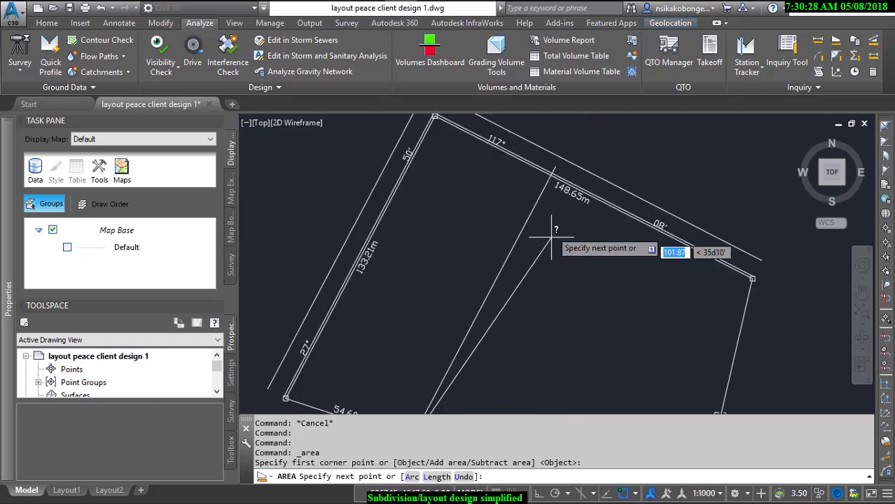
{"action": "scroll", "coordinate": [539, 176], "scroll_direction": "up", "scroll_amount": 7}
{"action": "left_click", "coordinate": [531, 230]}
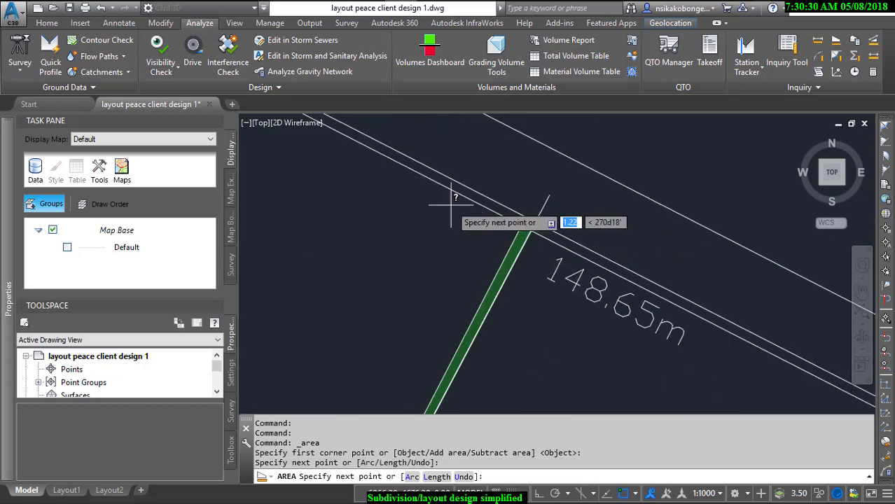
- Continue the area outline through the inner north-western corner to the parcel's south-western corner at the 54.60 m line
{"action": "scroll", "coordinate": [451, 205], "scroll_direction": "down", "scroll_amount": 3}
{"action": "middle_click_drag", "start_coordinate": [452, 211], "coordinate": [568, 267]}
{"action": "scroll", "coordinate": [447, 187], "scroll_direction": "up", "scroll_amount": 6}
{"action": "middle_click_drag", "start_coordinate": [328, 161], "coordinate": [419, 155]}
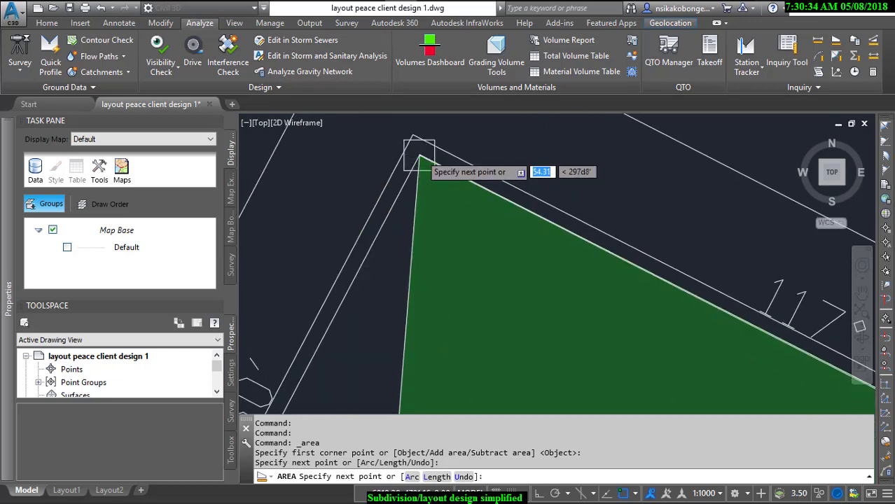
{"action": "left_click", "coordinate": [419, 156]}
{"action": "scroll", "coordinate": [319, 231], "scroll_direction": "down", "scroll_amount": 5}
{"action": "middle_click_drag", "start_coordinate": [316, 251], "coordinate": [397, 214]}
{"action": "scroll", "coordinate": [389, 256], "scroll_direction": "up", "scroll_amount": 6}
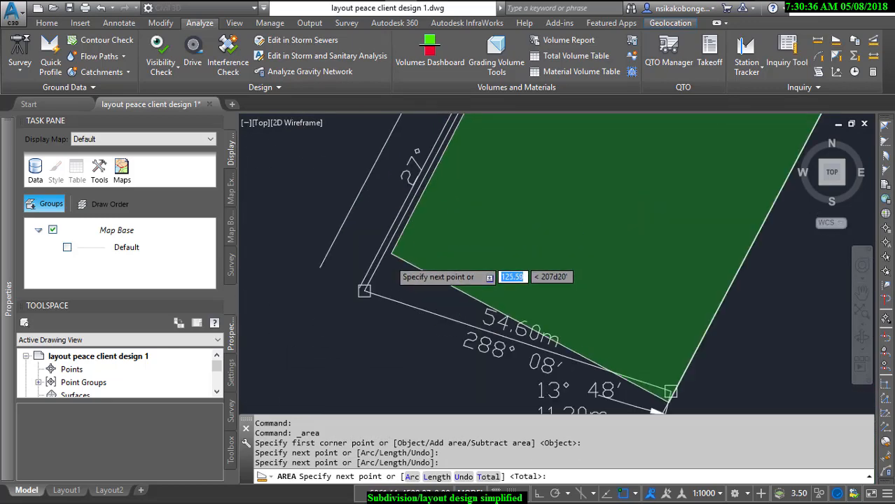
{"action": "scroll", "coordinate": [364, 339], "scroll_direction": "up", "scroll_amount": 2}
{"action": "middle_click_drag", "start_coordinate": [364, 338], "coordinate": [384, 284]}
{"action": "left_click", "coordinate": [385, 208]}
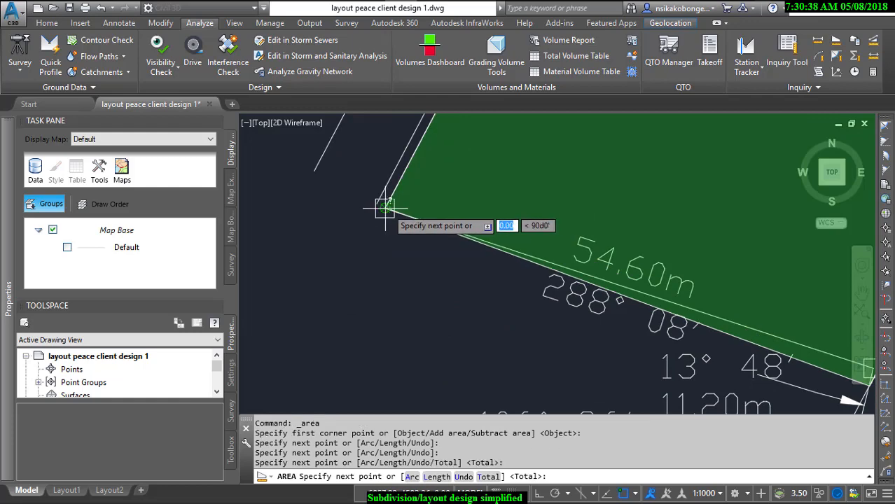
- Complete the area measurement at the eastern end of the 54.60 m line and read the western block's area
{"action": "middle_click_drag", "start_coordinate": [794, 337], "coordinate": [564, 227]}
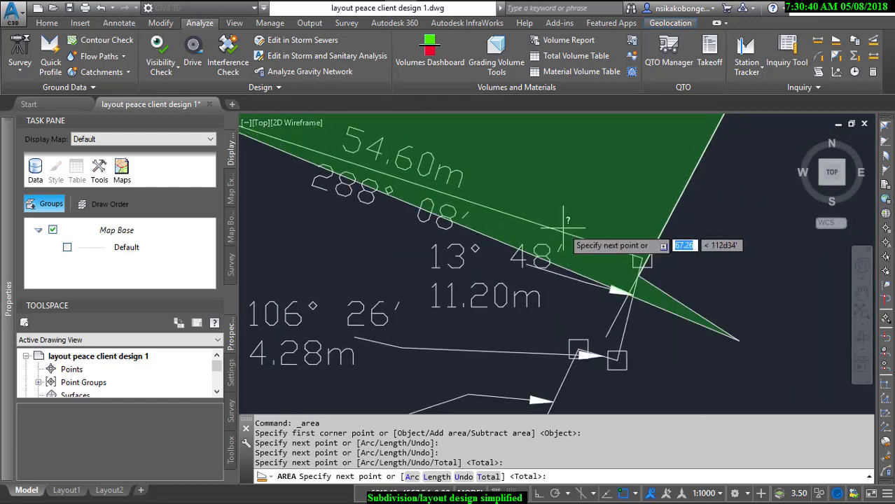
{"action": "scroll", "coordinate": [637, 280], "scroll_direction": "up", "scroll_amount": 5}
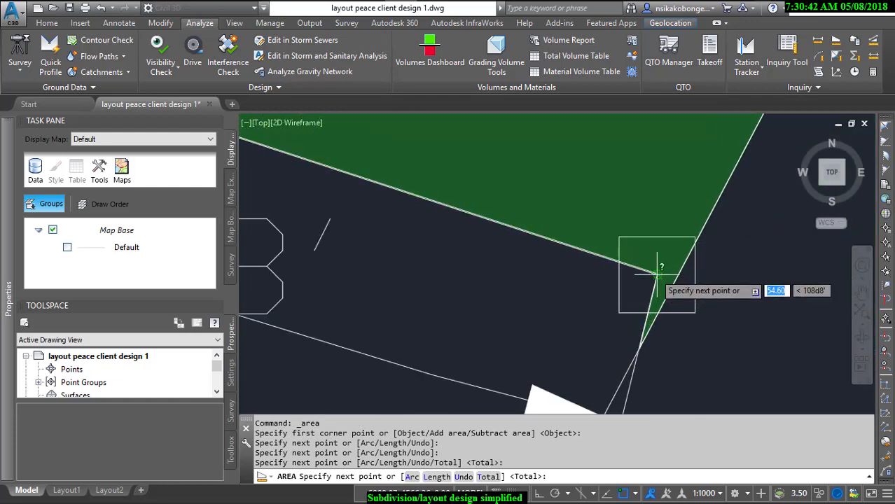
{"action": "left_click", "coordinate": [658, 275]}
{"action": "key", "text": "Return"}
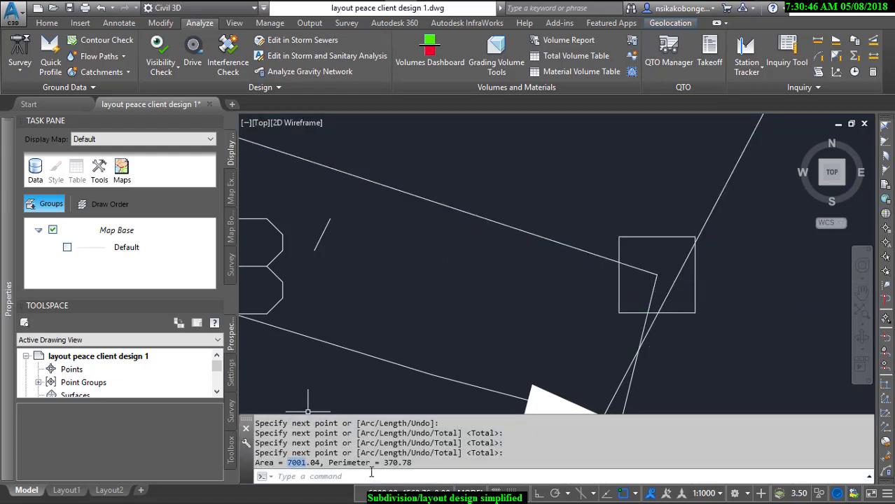
{"action": "left_click_drag", "start_coordinate": [371, 473], "coordinate": [325, 466]}
{"action": "left_click", "coordinate": [383, 316]}
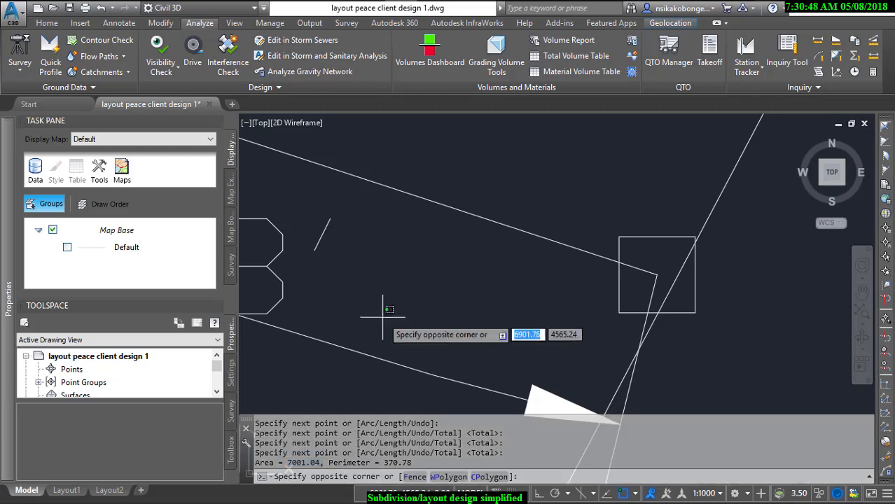
{"action": "left_click", "coordinate": [393, 300]}
- Examine the new dividing line's southern end at the 54.60 m boundary corner and its course across the whole parcel
{"action": "scroll", "coordinate": [468, 283], "scroll_direction": "down", "scroll_amount": 4}
{"action": "scroll", "coordinate": [541, 229], "scroll_direction": "down", "scroll_amount": 2}
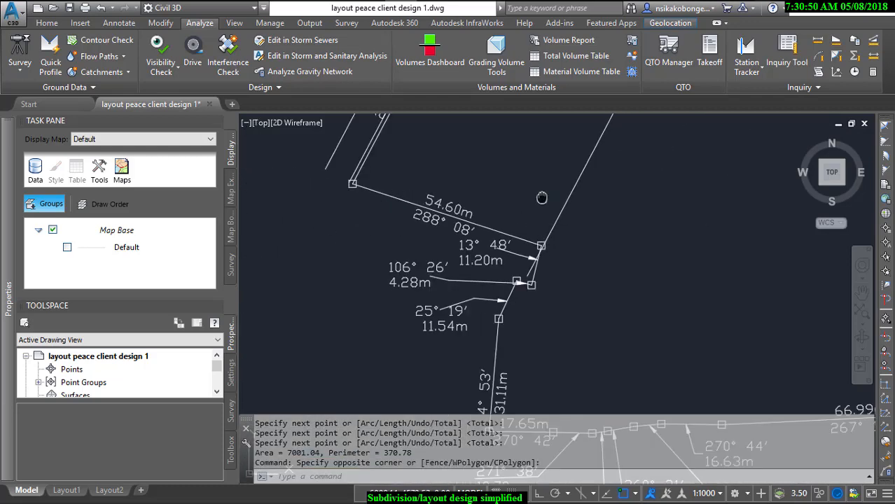
{"action": "middle_click_drag", "start_coordinate": [359, 242], "coordinate": [359, 316]}
{"action": "scroll", "coordinate": [566, 194], "scroll_direction": "down", "scroll_amount": 2}
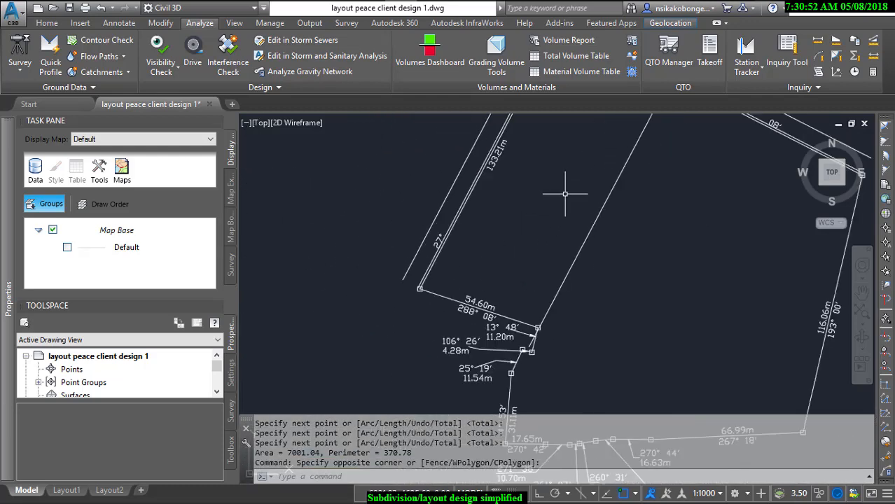
{"action": "scroll", "coordinate": [568, 301], "scroll_direction": "up", "scroll_amount": 2}
{"action": "scroll", "coordinate": [479, 273], "scroll_direction": "up", "scroll_amount": 4}
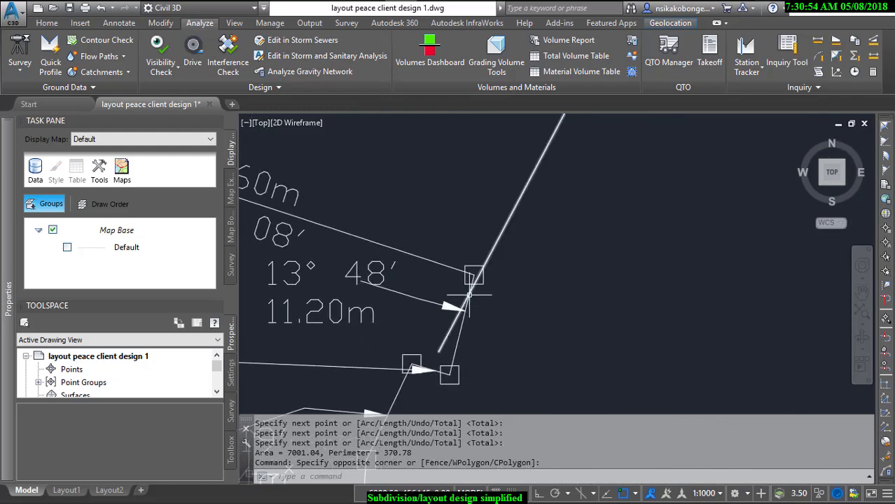
{"action": "scroll", "coordinate": [469, 294], "scroll_direction": "down", "scroll_amount": 6}
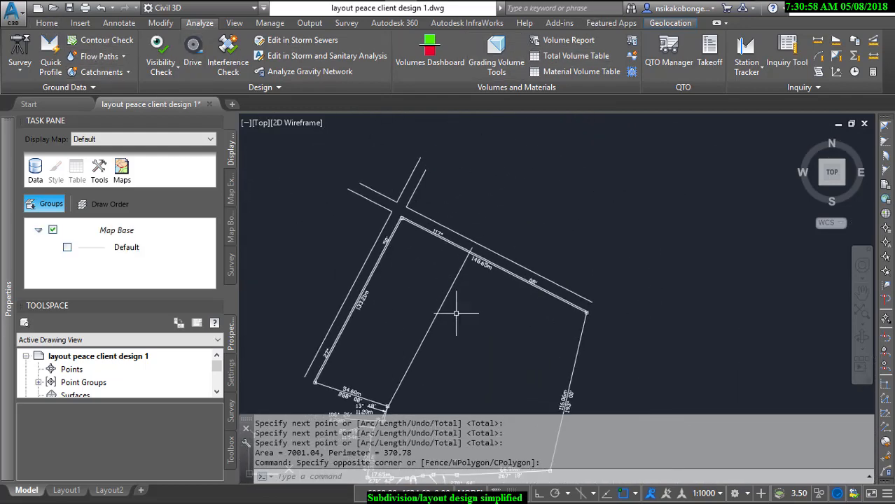
{"action": "middle_click_drag", "start_coordinate": [414, 326], "coordinate": [423, 255]}
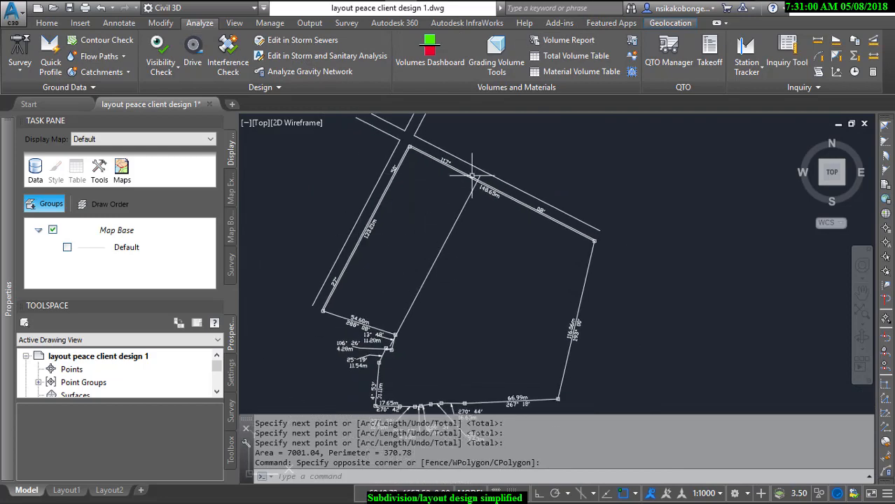
- Set the Standard text style's height to 2.5 and make it the current style, saving the modification
{"action": "left_click", "coordinate": [216, 122]}
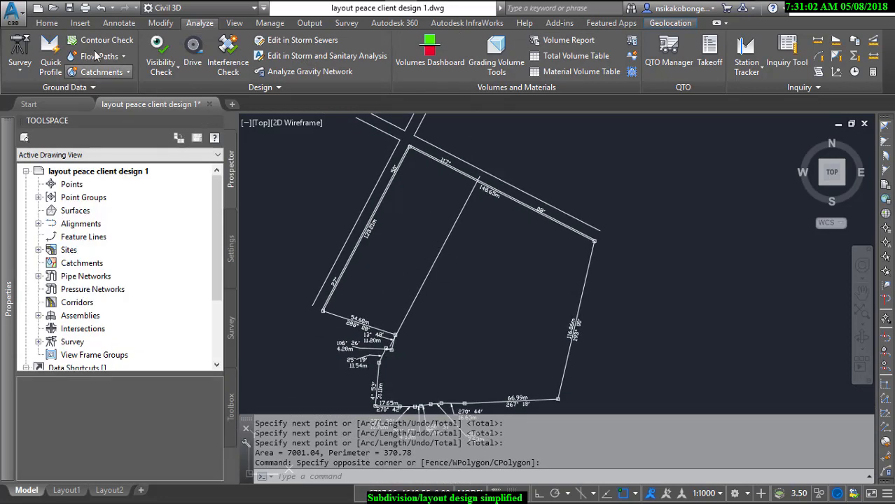
{"action": "left_click", "coordinate": [47, 23]}
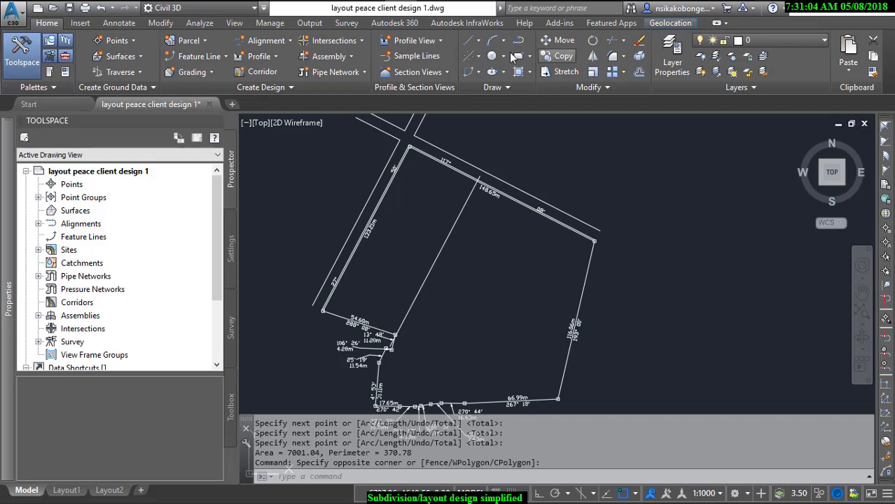
{"action": "left_click", "coordinate": [119, 23]}
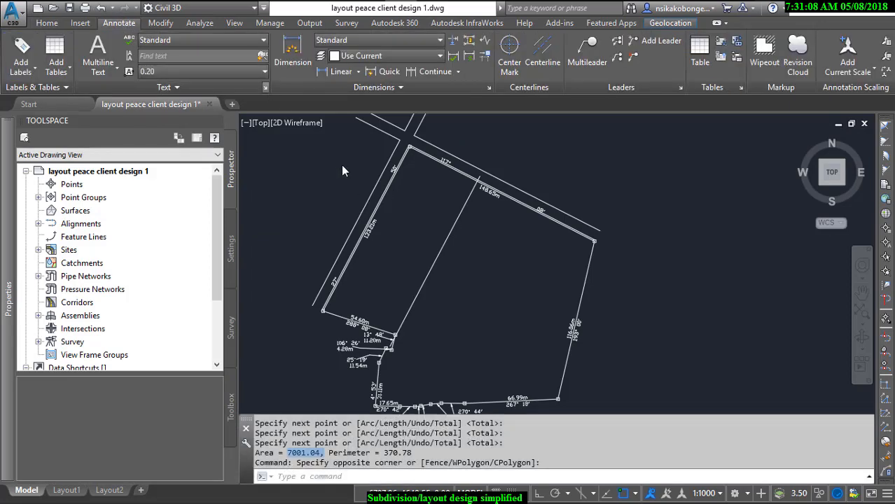
{"action": "left_click", "coordinate": [266, 87]}
{"action": "left_click_drag", "start_coordinate": [526, 253], "coordinate": [452, 257]}
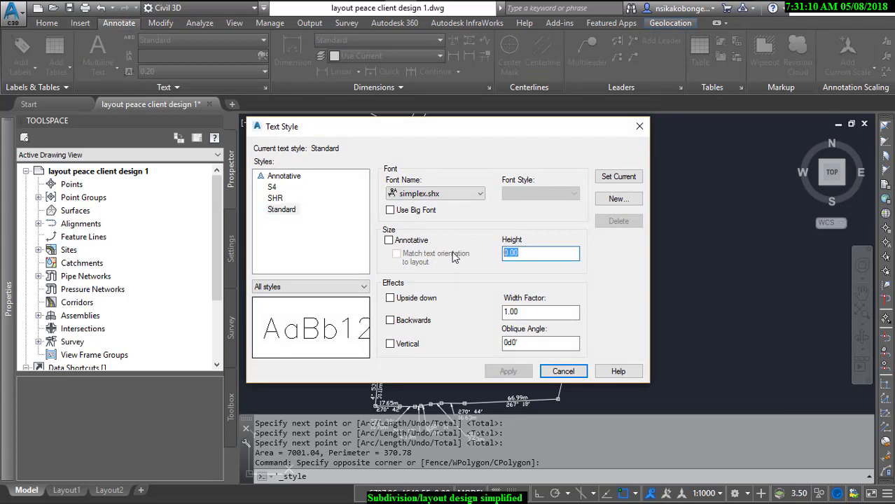
{"action": "type", "text": "2.5"}
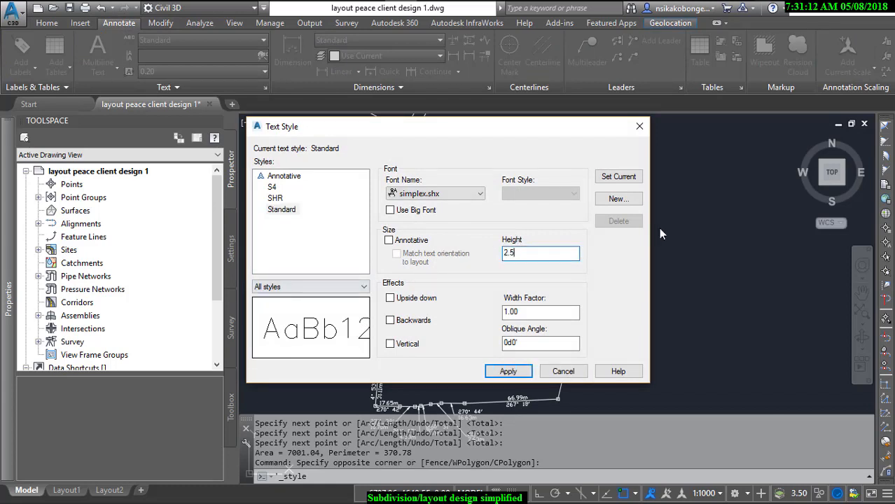
{"action": "left_click", "coordinate": [618, 179]}
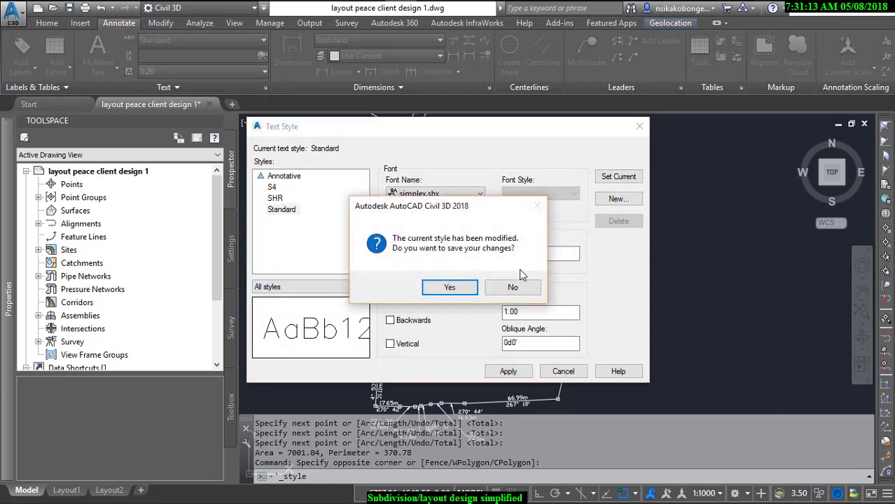
{"action": "left_click", "coordinate": [463, 287]}
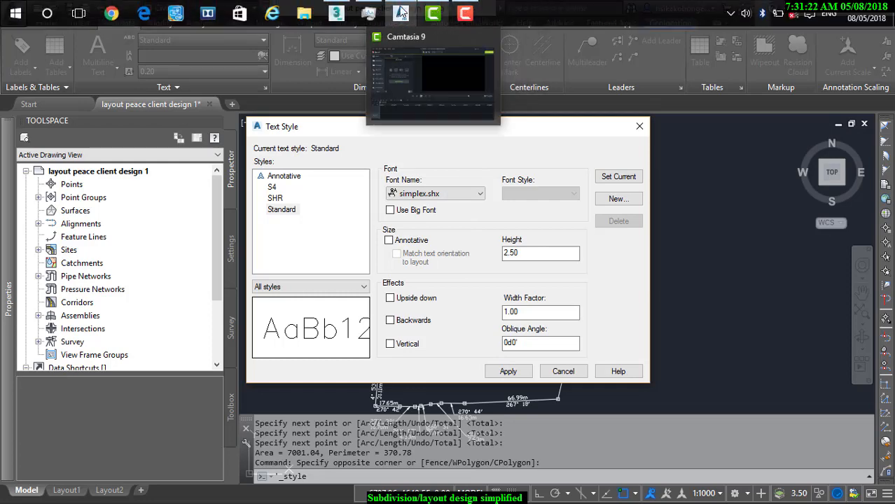
{"action": "left_click", "coordinate": [353, 84]}
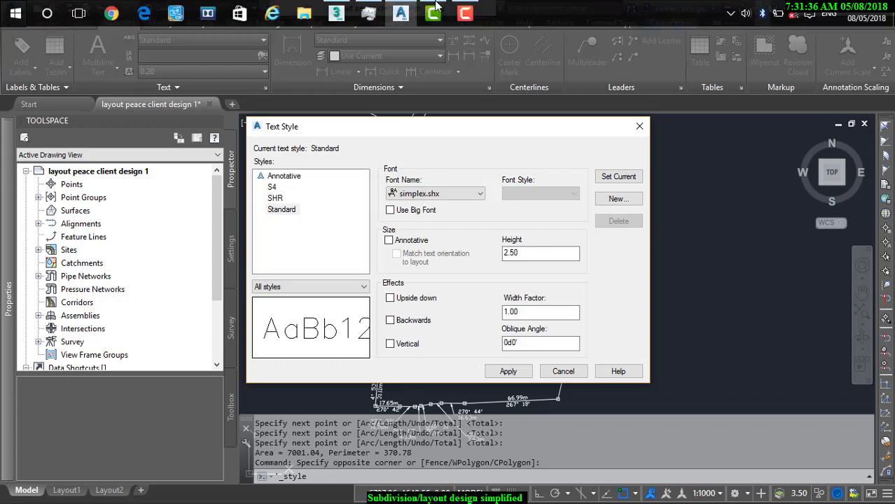
{"action": "mouse_move", "coordinate": [427, 59]}
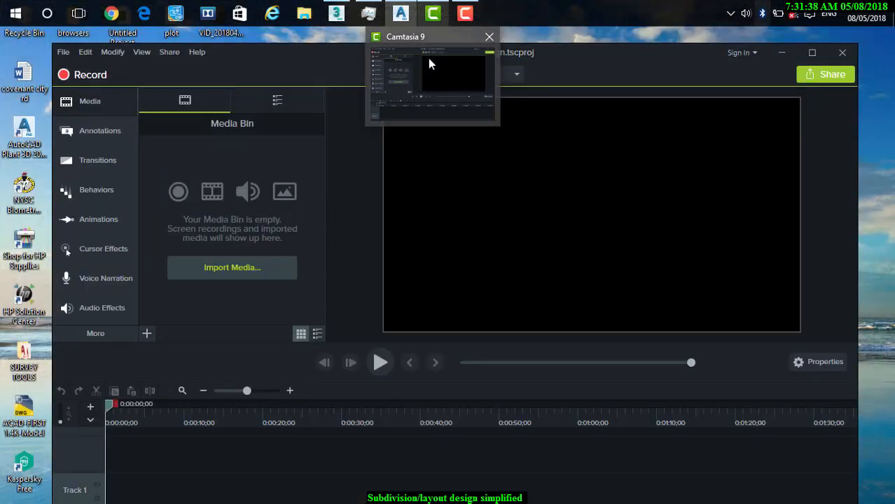
{"action": "mouse_move", "coordinate": [465, 13]}
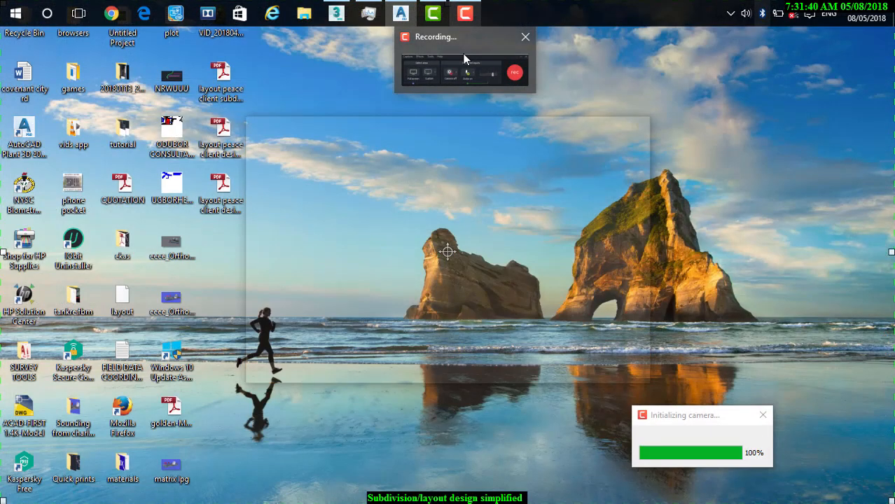
{"action": "left_click", "coordinate": [464, 60]}
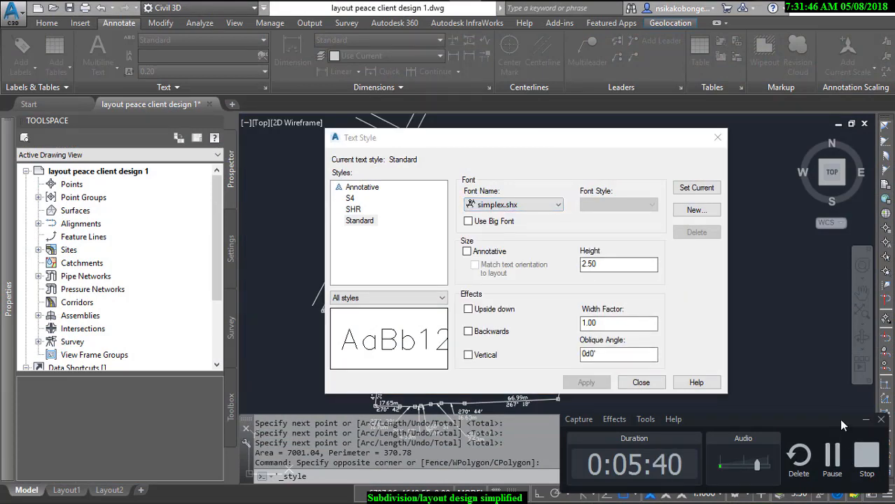
- Set the Standard text style's font to txt.shx and apply the change
{"action": "left_click", "coordinate": [866, 418]}
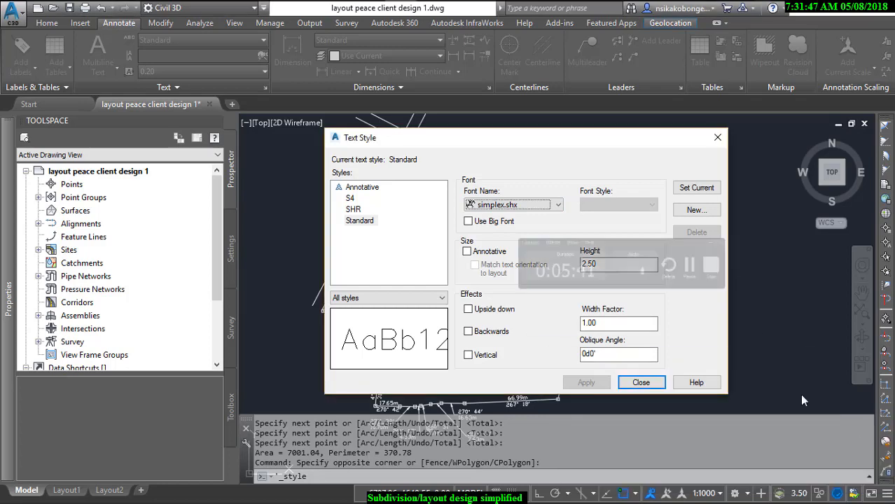
{"action": "left_click", "coordinate": [514, 206]}
{"action": "type", "text": "txt"}
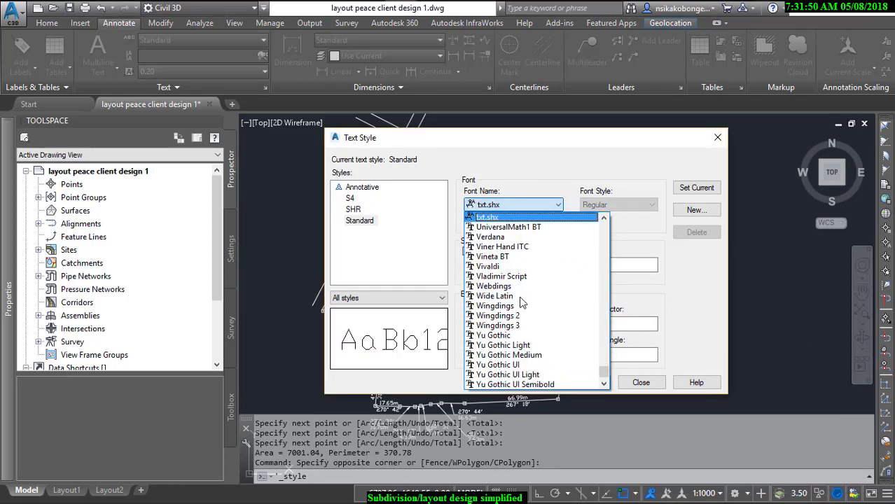
{"action": "key", "text": "Return"}
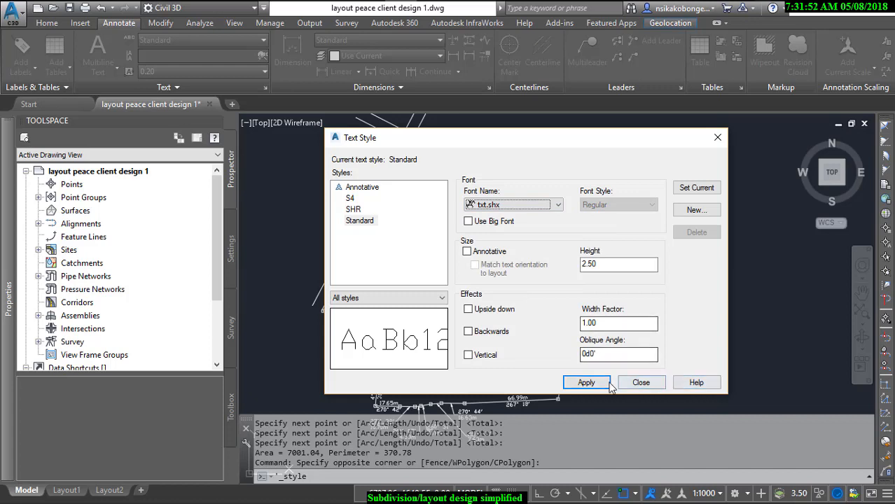
{"action": "left_click", "coordinate": [601, 386]}
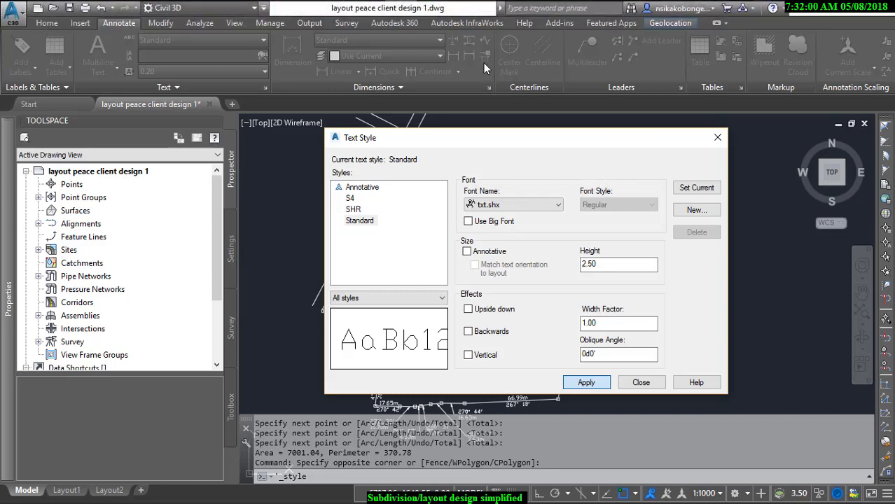
- Bring the 3ds Max window with matrix lpg completed.max to the front through Task Manager
{"action": "key", "text": "super"}
{"action": "key", "text": "super"}
{"action": "left_click", "coordinate": [376, 18]}
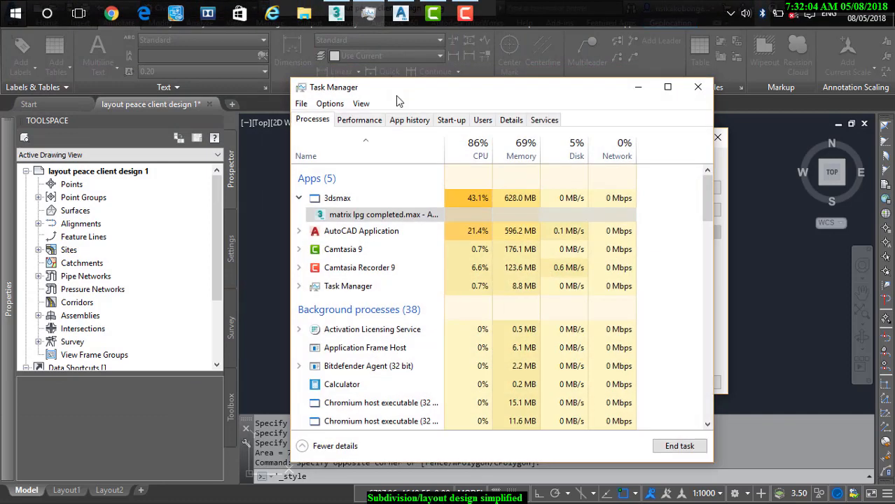
{"action": "right_click", "coordinate": [376, 217]}
{"action": "left_click", "coordinate": [422, 238]}
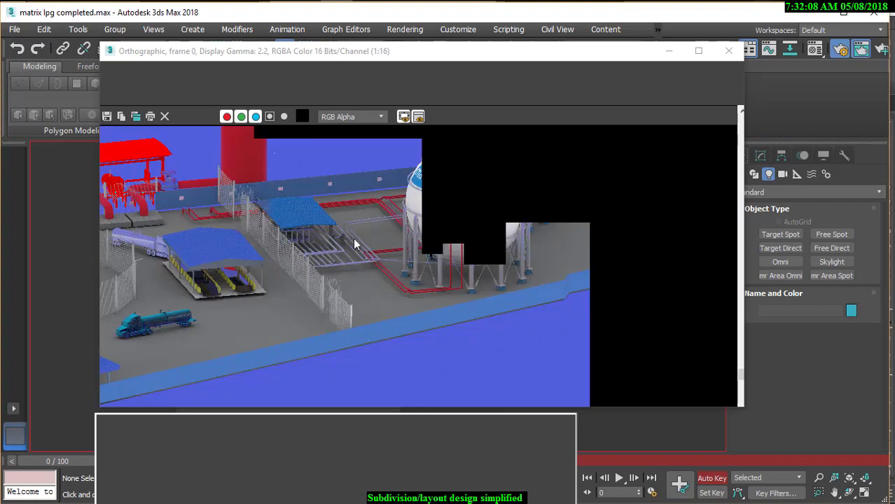
- Inspect the plant rendering in 3ds Max, minimize its render window and switch back to Civil 3D
{"action": "scroll", "coordinate": [435, 248], "scroll_direction": "up", "scroll_amount": 1}
{"action": "scroll", "coordinate": [447, 254], "scroll_direction": "down", "scroll_amount": 2}
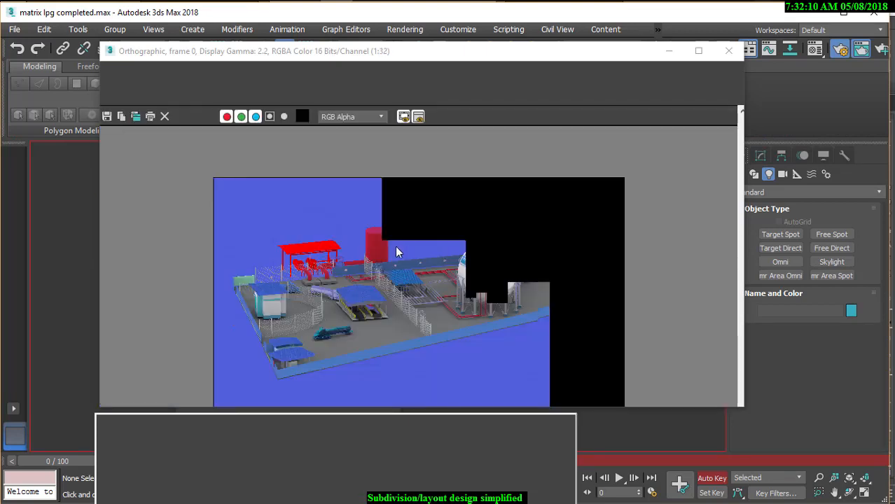
{"action": "scroll", "coordinate": [376, 299], "scroll_direction": "up", "scroll_amount": 1}
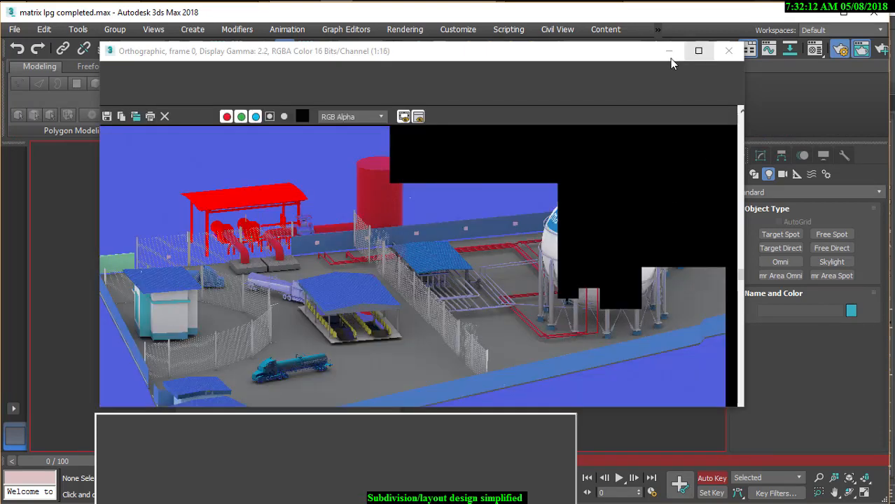
{"action": "left_click", "coordinate": [670, 59]}
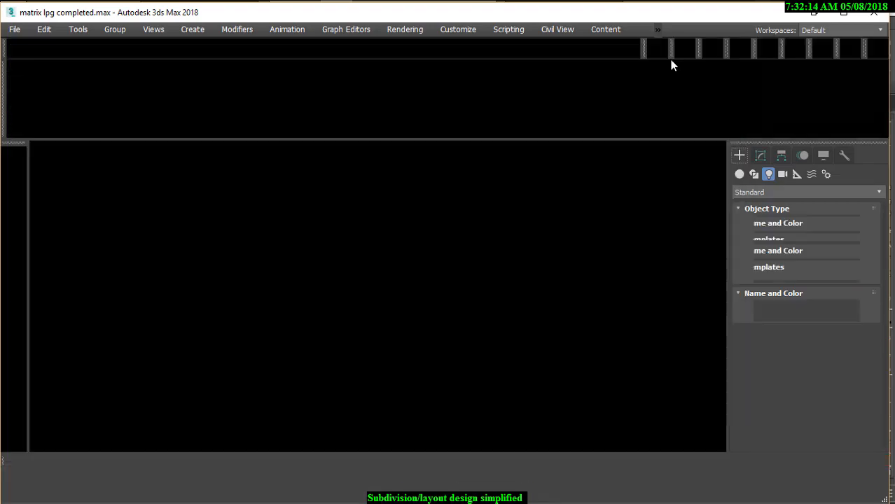
{"action": "left_click", "coordinate": [415, 14]}
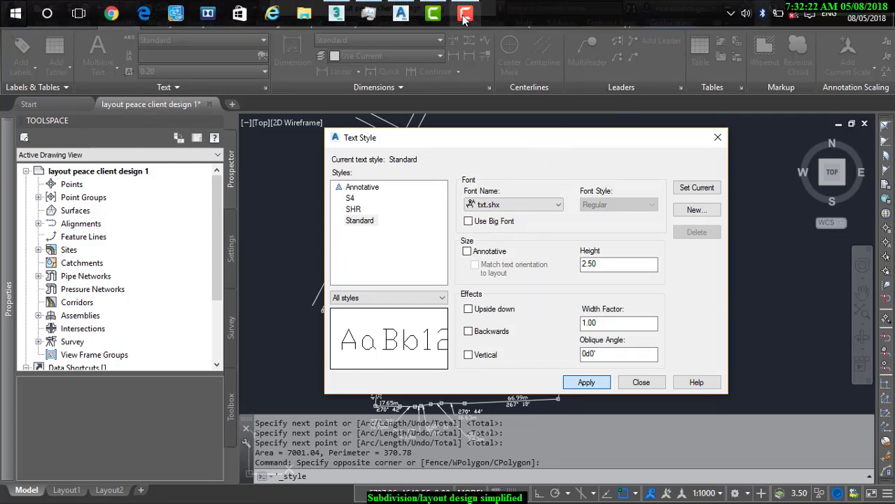
{"action": "left_click", "coordinate": [461, 16]}
- Close the text style settings and clear the selection of the northern and eastern boundary objects
{"action": "left_click", "coordinate": [641, 382]}
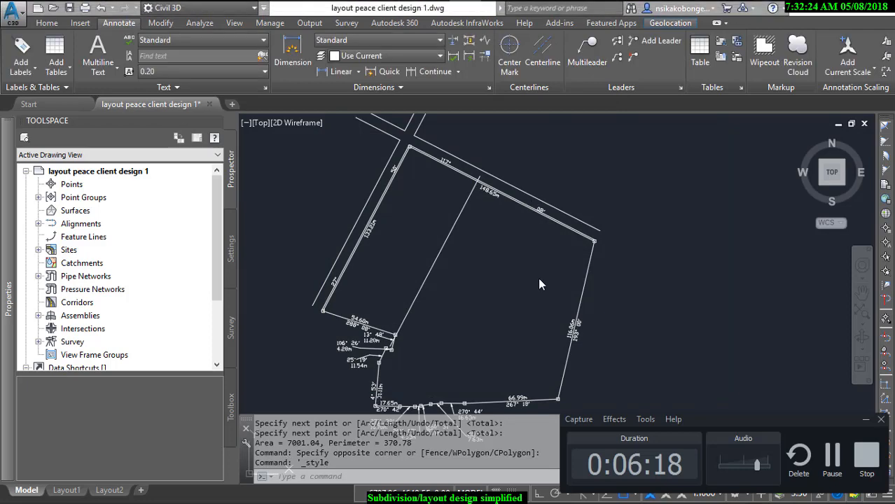
{"action": "left_click", "coordinate": [582, 380]}
{"action": "left_click", "coordinate": [505, 202]}
{"action": "left_click", "coordinate": [877, 423]}
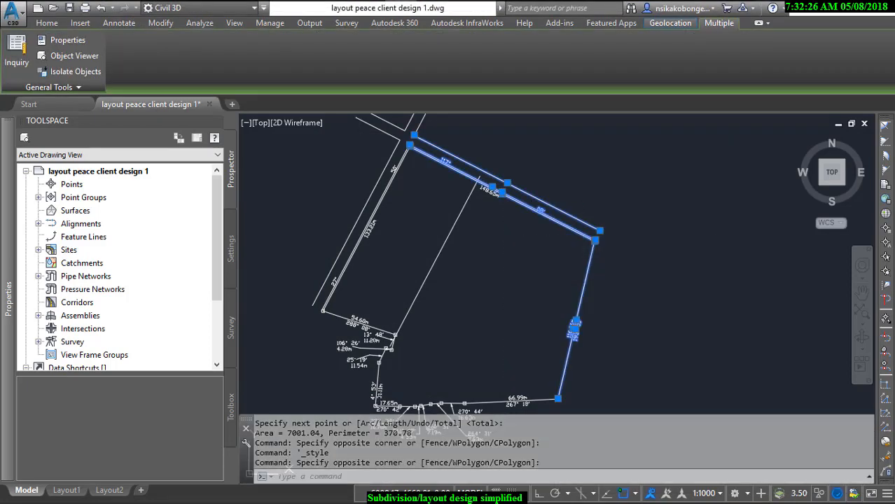
{"action": "scroll", "coordinate": [518, 294], "scroll_direction": "up", "scroll_amount": 2}
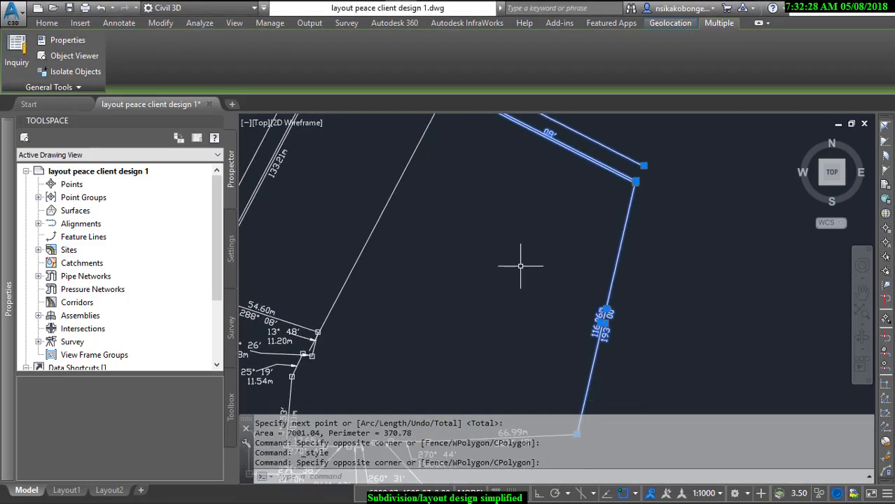
{"action": "key", "text": "Escape"}
- Copy the 133.21m label from the western boundary into the interior of the western block
{"action": "middle_click_drag", "start_coordinate": [276, 188], "coordinate": [407, 215]}
{"action": "scroll", "coordinate": [408, 215], "scroll_direction": "up", "scroll_amount": 2}
{"action": "left_click", "coordinate": [410, 178]}
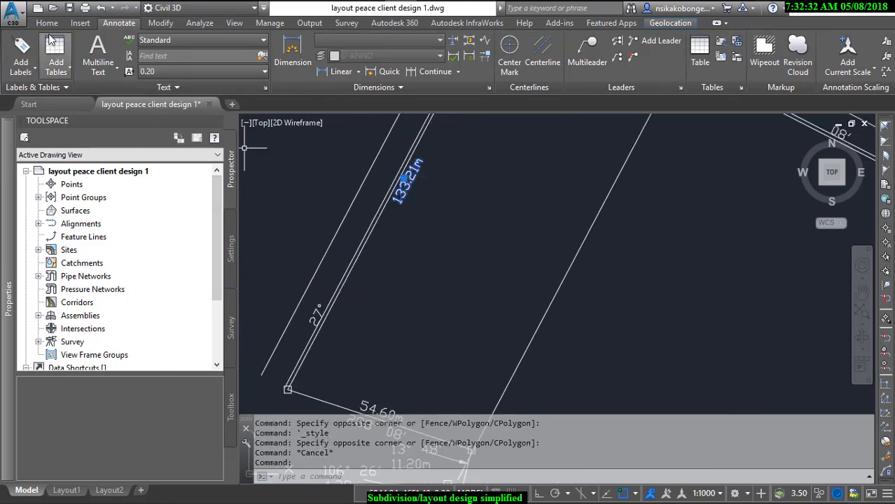
{"action": "left_click", "coordinate": [56, 59]}
{"action": "left_click", "coordinate": [47, 23]}
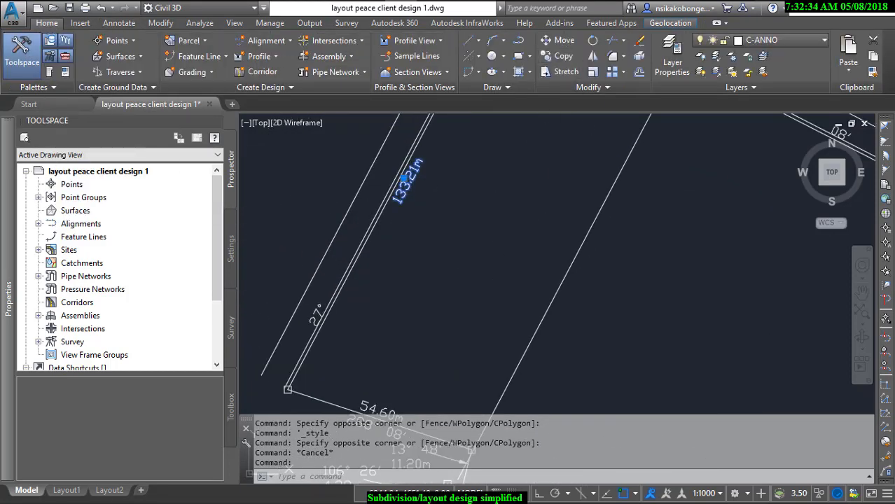
{"action": "left_click", "coordinate": [558, 56]}
{"action": "left_click", "coordinate": [401, 202]}
{"action": "left_click", "coordinate": [470, 234]}
{"action": "right_click", "coordinate": [464, 232]}
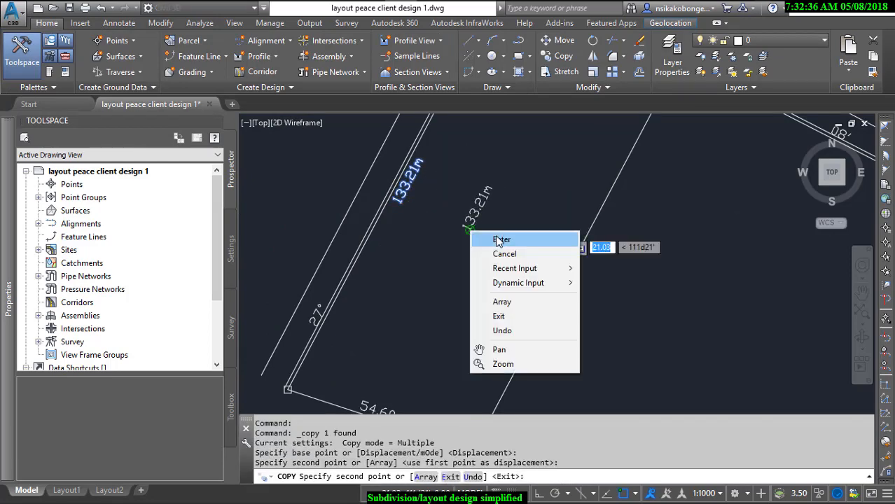
{"action": "left_click", "coordinate": [474, 236]}
- Replace the copied label's text with the two lines "HOTEL AREA" and "7001.539 SQM"
{"action": "left_click", "coordinate": [479, 215]}
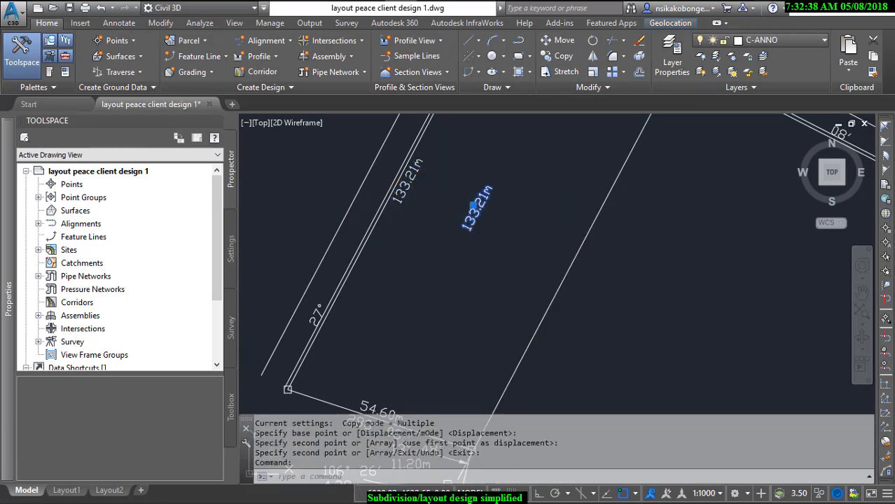
{"action": "double_click", "coordinate": [476, 207]}
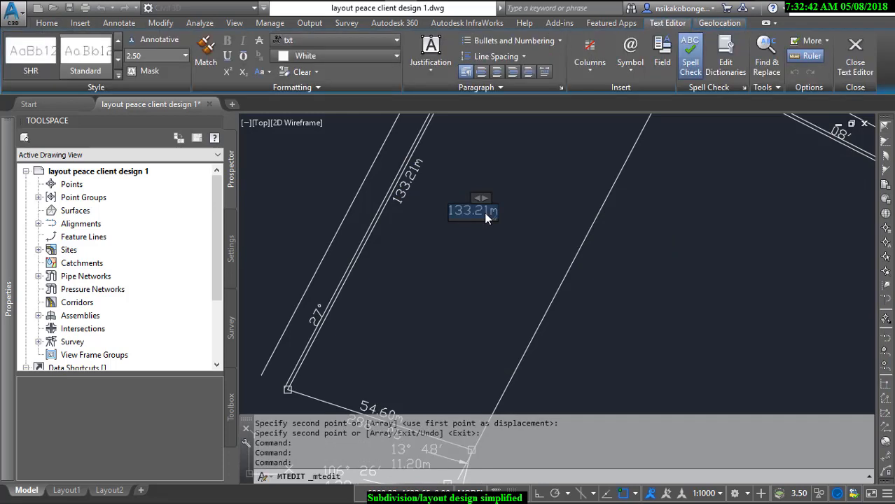
{"action": "type", "text": "HOTE"}
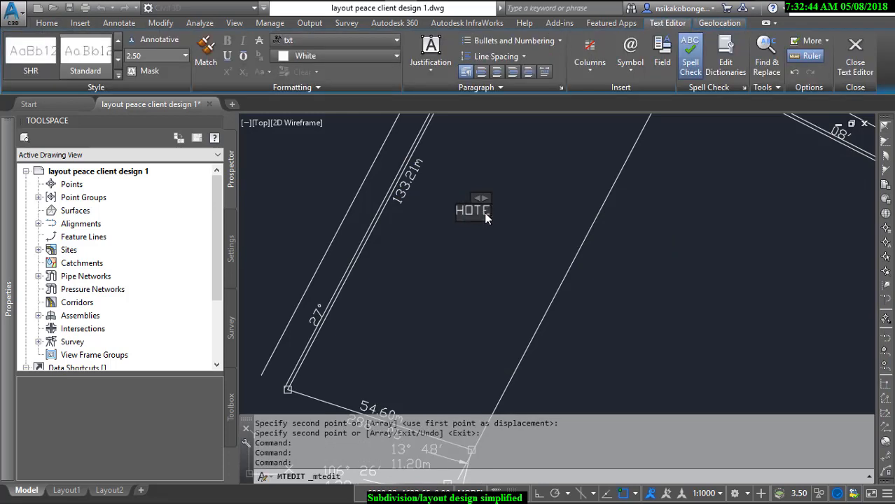
{"action": "type", "text": "L AREA"}
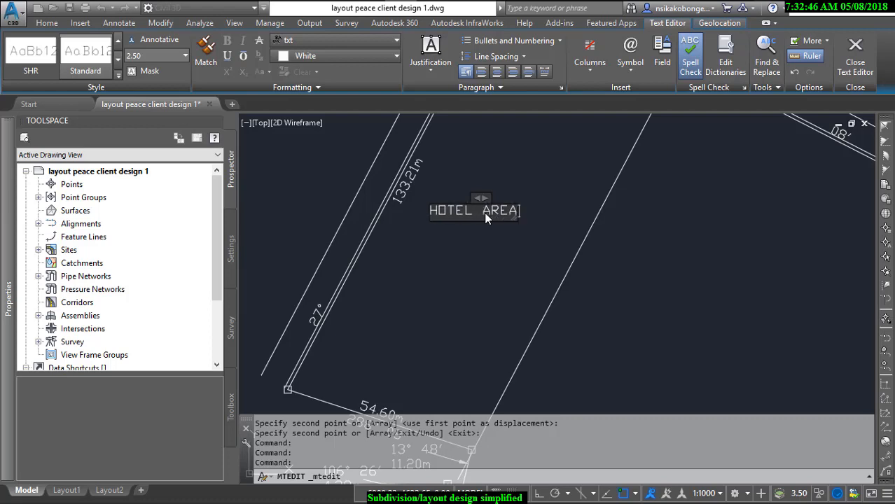
{"action": "key", "text": "Return"}
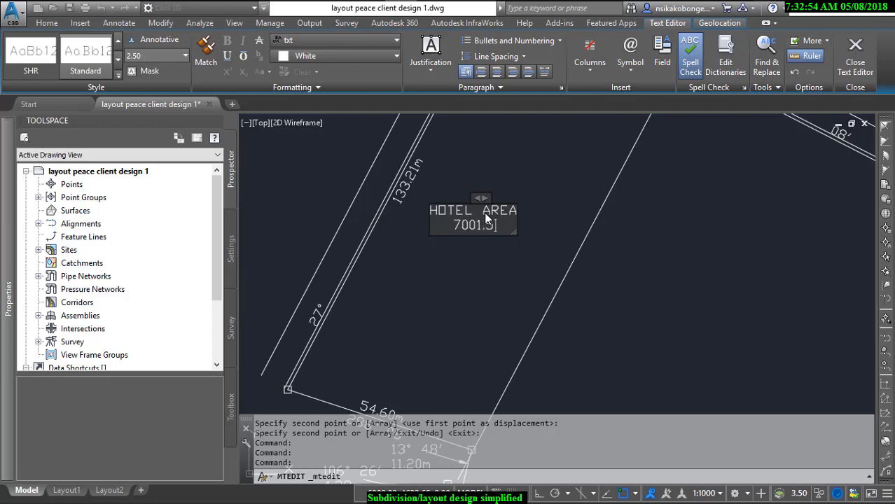
{"action": "type", "text": "QM"}
{"action": "left_click", "coordinate": [516, 165]}
- Examine the remaining parcel east of the dividing line, including its southern and eastern boundaries
{"action": "scroll", "coordinate": [490, 210], "scroll_direction": "down", "scroll_amount": 3}
{"action": "scroll", "coordinate": [467, 225], "scroll_direction": "up", "scroll_amount": 4}
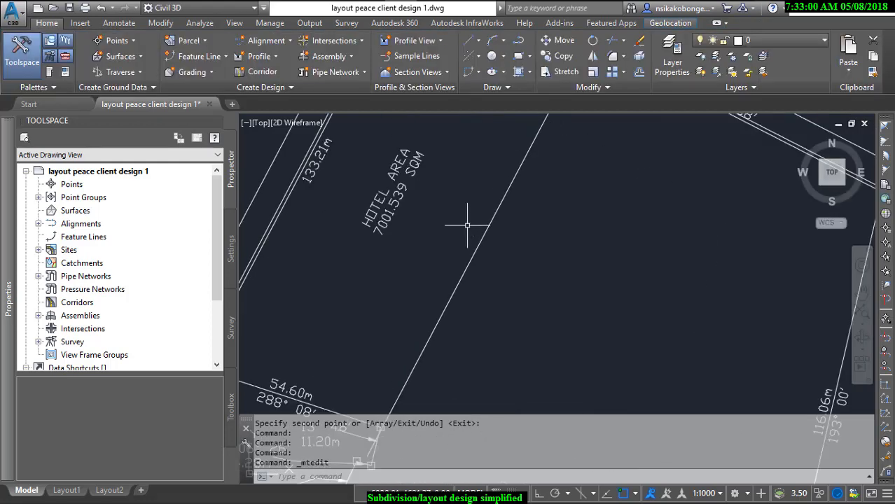
{"action": "scroll", "coordinate": [467, 225], "scroll_direction": "down", "scroll_amount": 2}
{"action": "middle_click_drag", "start_coordinate": [483, 211], "coordinate": [451, 256]}
{"action": "scroll", "coordinate": [504, 264], "scroll_direction": "down", "scroll_amount": 2}
{"action": "middle_click_drag", "start_coordinate": [510, 293], "coordinate": [480, 223]}
{"action": "scroll", "coordinate": [403, 366], "scroll_direction": "up", "scroll_amount": 2}
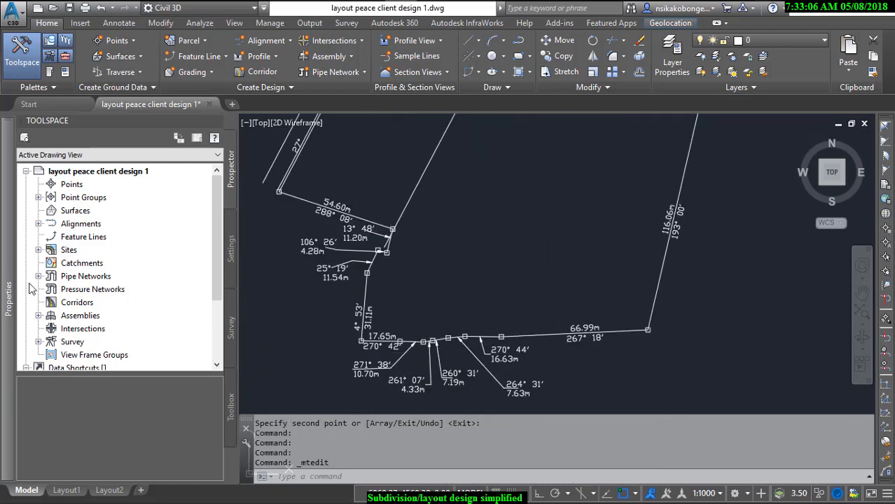
{"action": "middle_click_drag", "start_coordinate": [513, 269], "coordinate": [485, 353]}
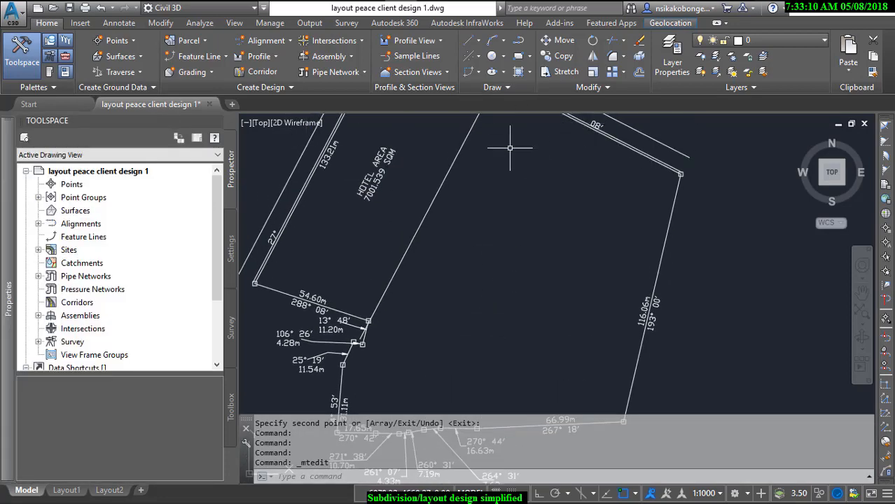
{"action": "middle_click_drag", "start_coordinate": [485, 204], "coordinate": [477, 251]}
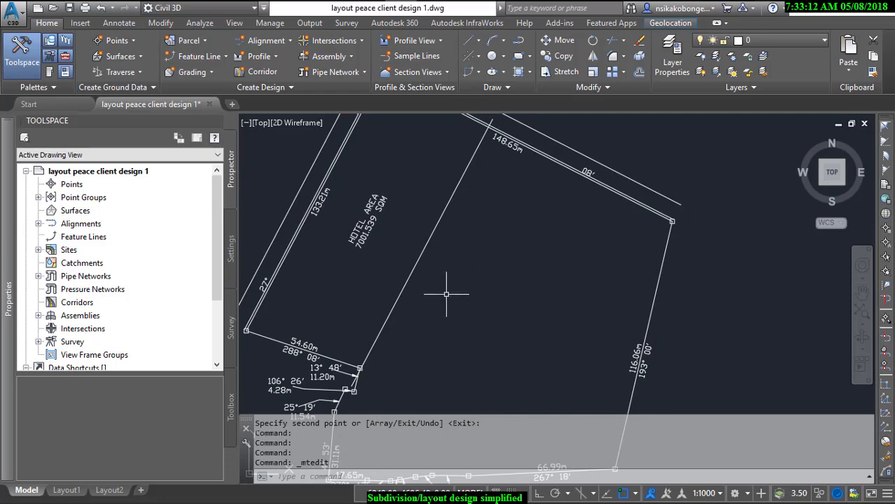
{"action": "middle_click_drag", "start_coordinate": [446, 293], "coordinate": [400, 235]}
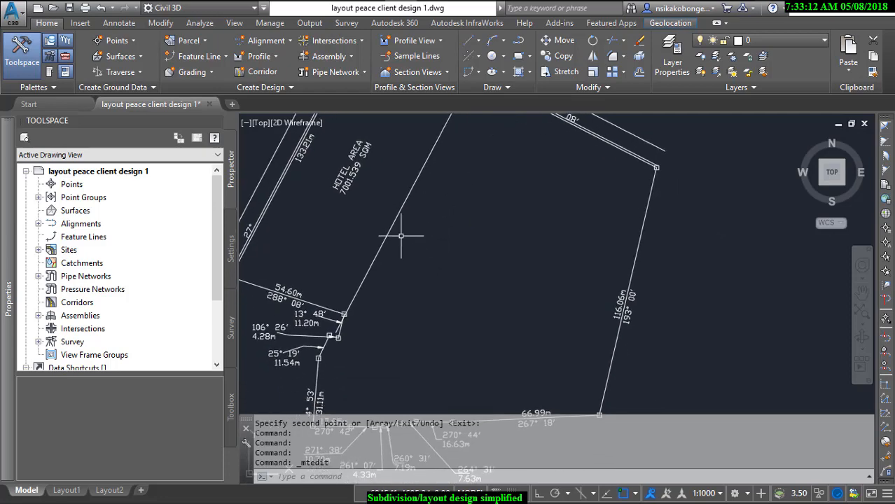
- Offset the hotel block's dividing line 2.5 m to the east
{"action": "left_click", "coordinate": [639, 72]}
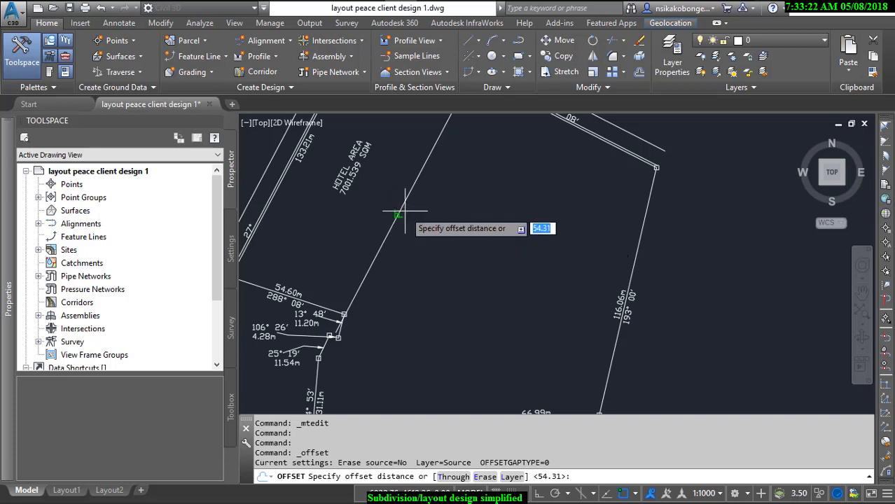
{"action": "middle_click_drag", "start_coordinate": [408, 162], "coordinate": [412, 170]}
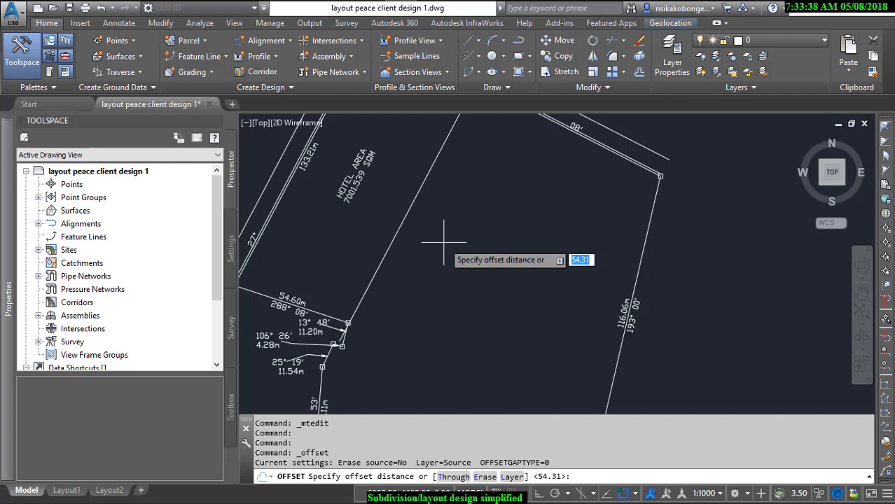
{"action": "type", "text": "5"}
{"action": "key", "text": "Return"}
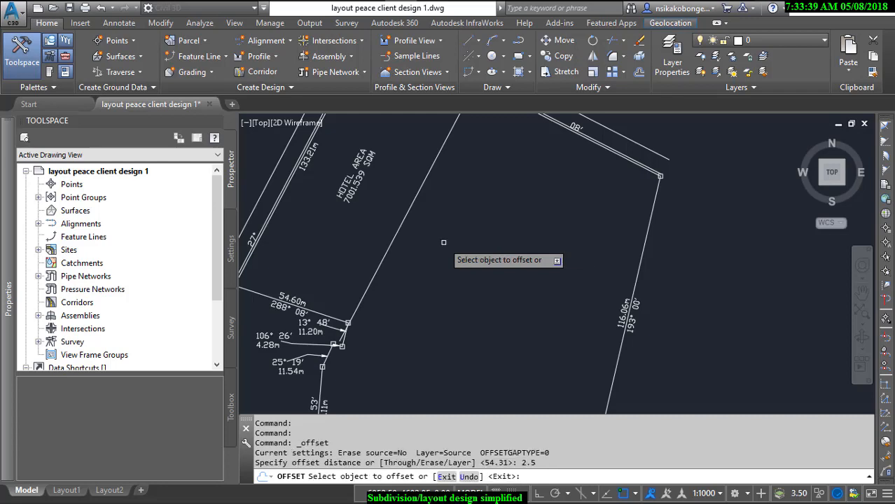
{"action": "left_click", "coordinate": [410, 210]}
{"action": "left_click", "coordinate": [466, 238]}
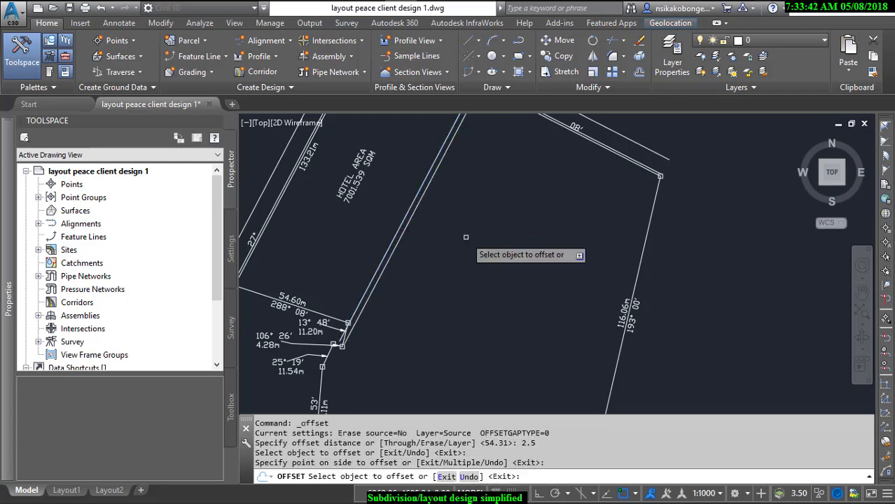
{"action": "scroll", "coordinate": [442, 210], "scroll_direction": "up", "scroll_amount": 5}
{"action": "scroll", "coordinate": [432, 199], "scroll_direction": "down", "scroll_amount": 5}
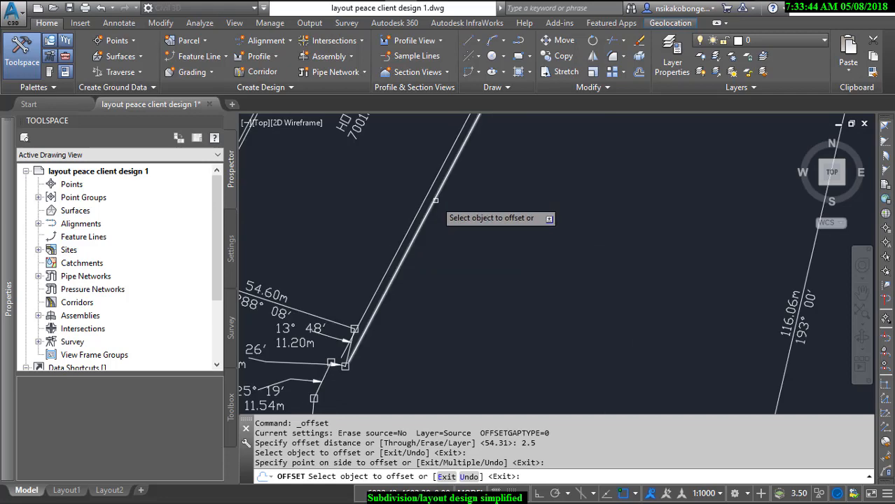
{"action": "scroll", "coordinate": [434, 196], "scroll_direction": "up", "scroll_amount": 5}
{"action": "scroll", "coordinate": [442, 199], "scroll_direction": "down", "scroll_amount": 5}
{"action": "right_click", "coordinate": [477, 197]}
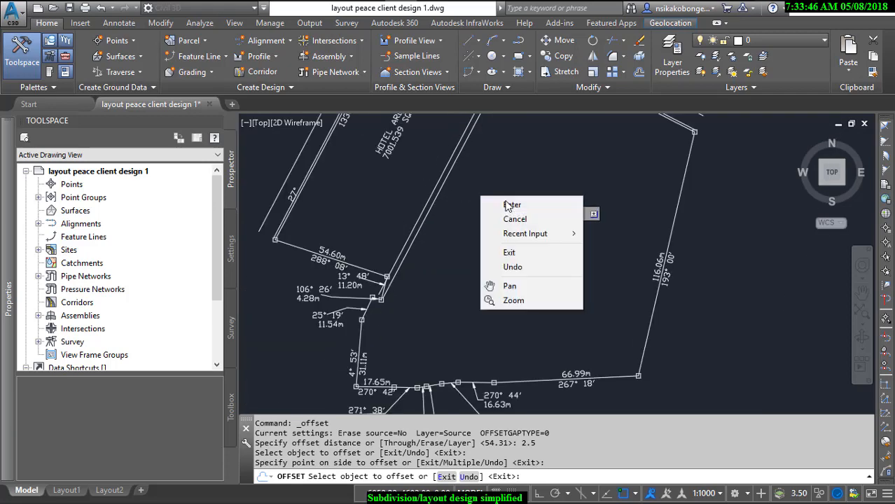
{"action": "left_click", "coordinate": [490, 202]}
{"action": "scroll", "coordinate": [434, 197], "scroll_direction": "up", "scroll_amount": 5}
{"action": "scroll", "coordinate": [429, 200], "scroll_direction": "down", "scroll_amount": 5}
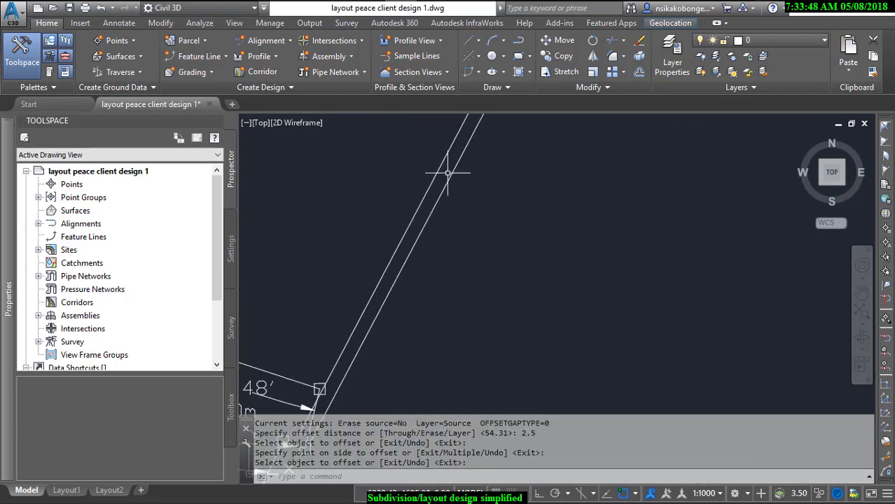
{"action": "scroll", "coordinate": [383, 199], "scroll_direction": "up", "scroll_amount": 3}
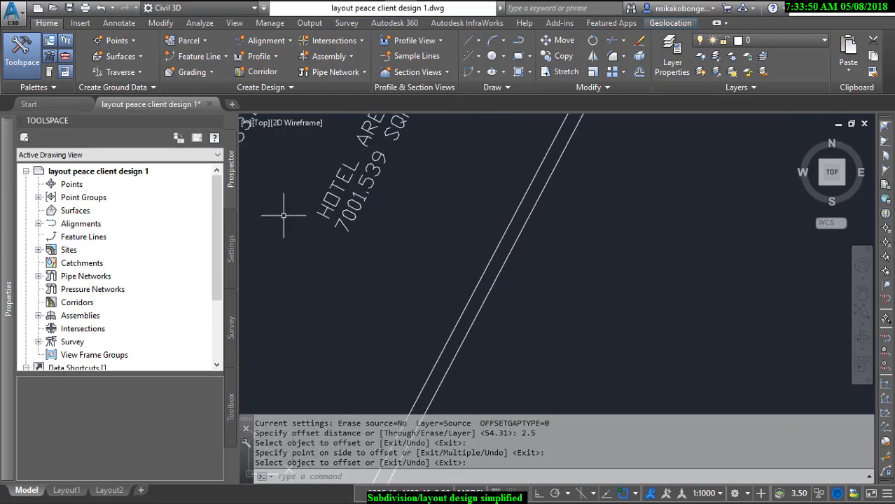
{"action": "scroll", "coordinate": [404, 196], "scroll_direction": "down", "scroll_amount": 4}
{"action": "scroll", "coordinate": [392, 196], "scroll_direction": "up", "scroll_amount": 5}
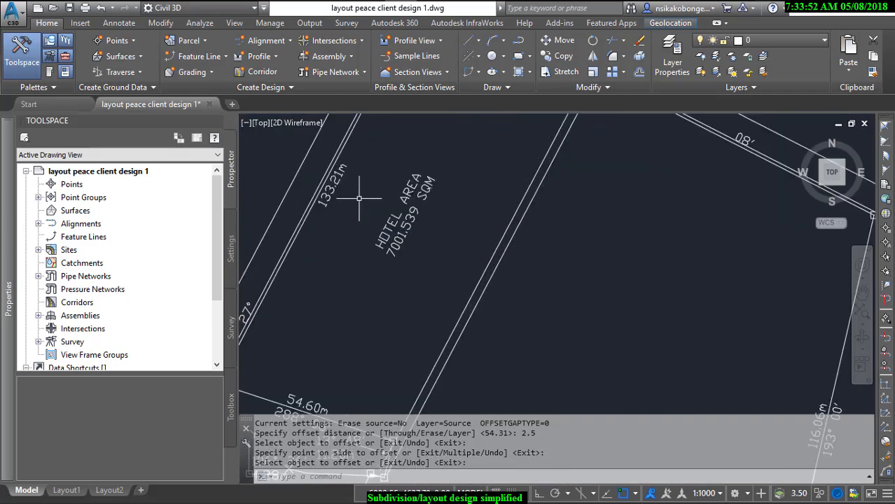
- Copy the 133.21m label from the western boundary to just west of the hotel block's dividing line
{"action": "key", "text": "Return"}
{"action": "left_click", "coordinate": [321, 173]}
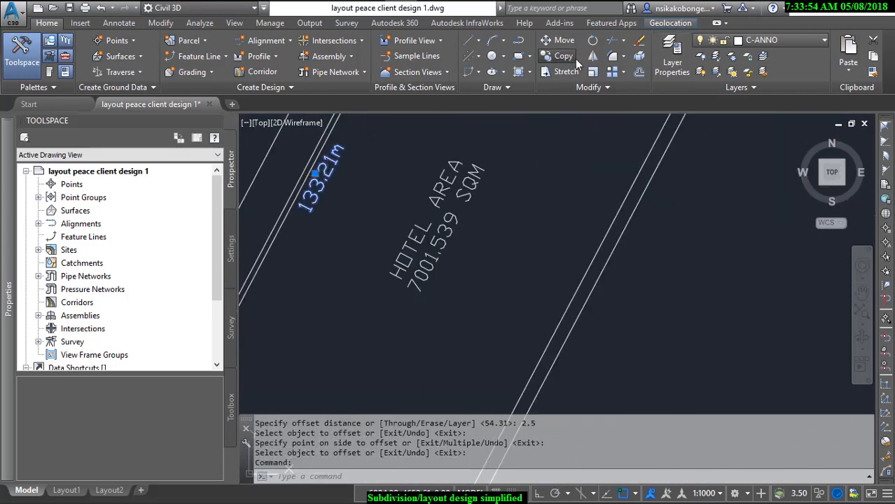
{"action": "left_click", "coordinate": [572, 60]}
{"action": "left_click", "coordinate": [361, 173]}
{"action": "scroll", "coordinate": [615, 274], "scroll_direction": "up", "scroll_amount": 2}
{"action": "scroll", "coordinate": [613, 279], "scroll_direction": "up", "scroll_amount": 2}
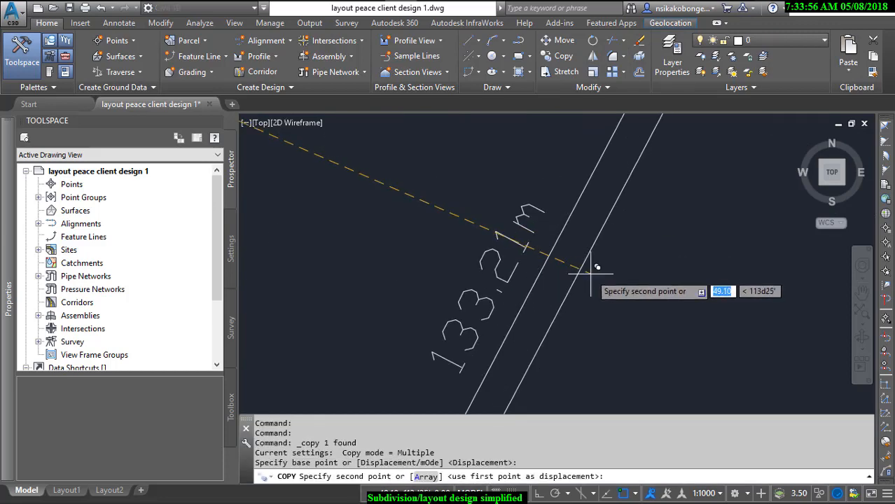
{"action": "left_click", "coordinate": [608, 280]}
{"action": "right_click", "coordinate": [608, 281]}
{"action": "left_click", "coordinate": [644, 288]}
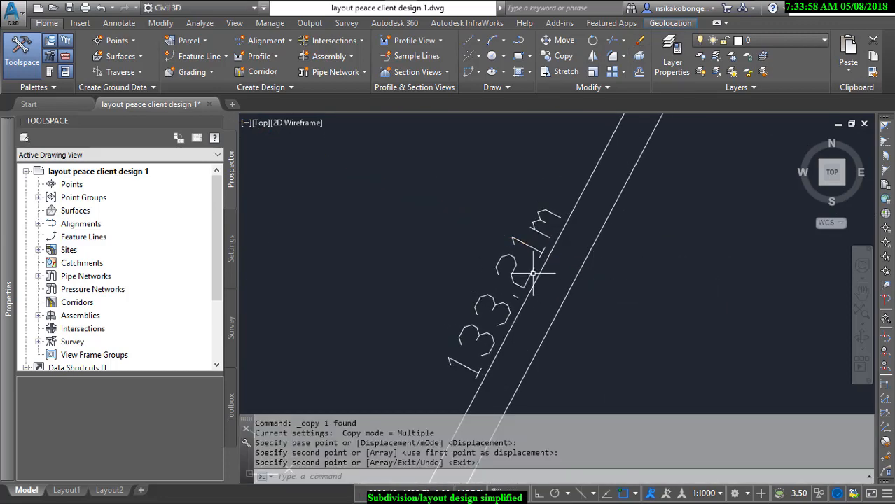
- Replace the copied label's text beside the dividing line with "GREEN ZONE"
{"action": "left_click", "coordinate": [530, 272]}
{"action": "left_click", "coordinate": [517, 281]}
{"action": "double_click", "coordinate": [509, 283]}
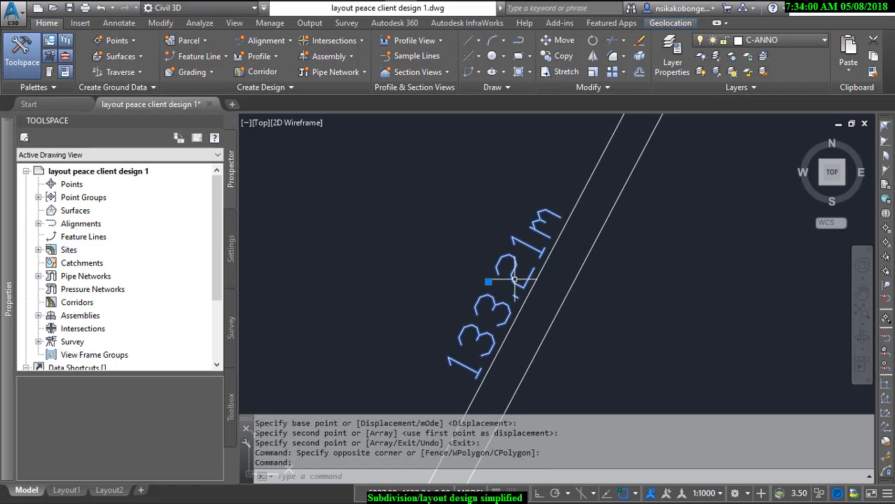
{"action": "key", "text": "ctrl+a"}
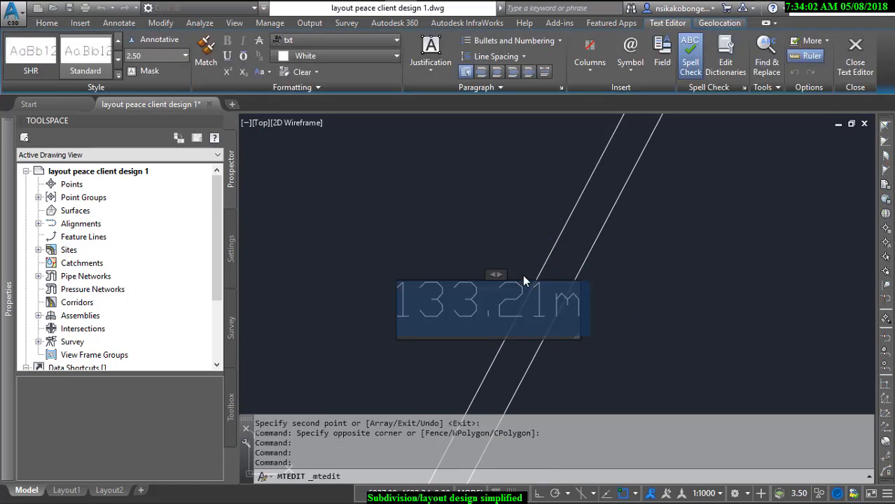
{"action": "type", "text": "GREEN"}
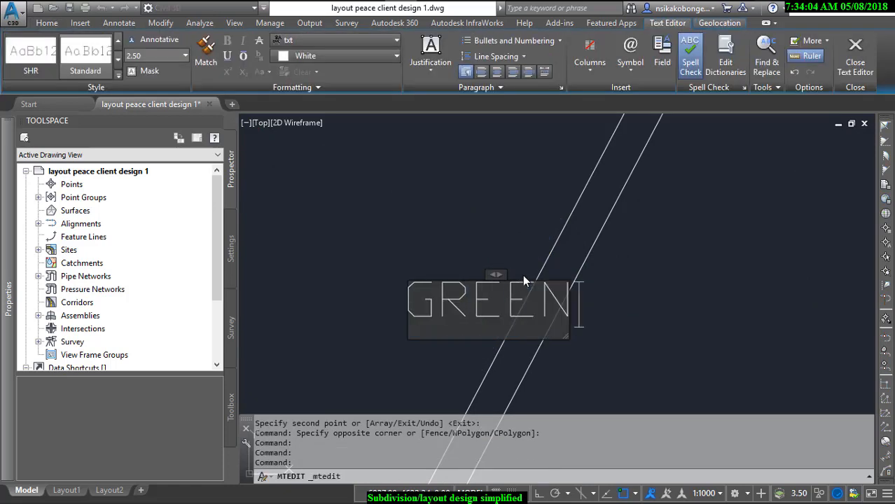
{"action": "type", "text": " ZONE"}
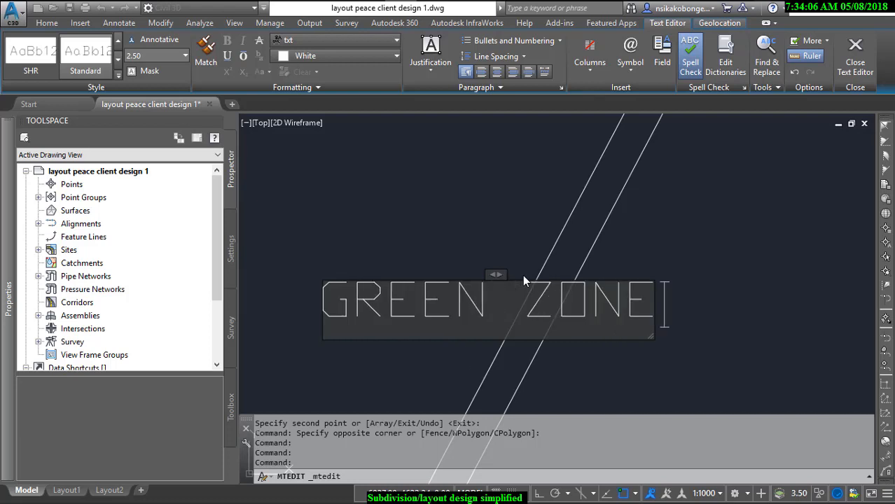
- Set the GREEN ZONE label's text height to 1.00 and finish editing the text
{"action": "key", "text": "ctrl+a"}
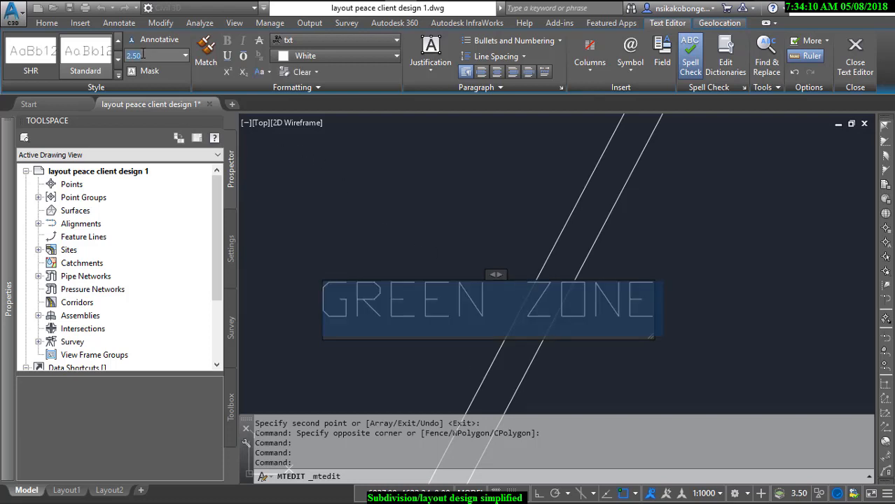
{"action": "key", "text": "Return"}
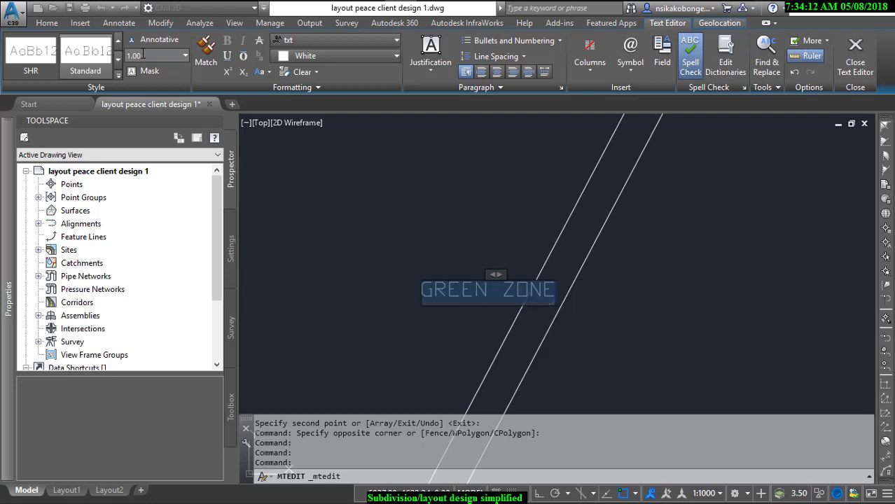
{"action": "left_click", "coordinate": [421, 188]}
- Move the GREEN ZONE label into the narrow strip between the dividing line and its 2.5 m offset
{"action": "scroll", "coordinate": [518, 244], "scroll_direction": "down", "scroll_amount": 2}
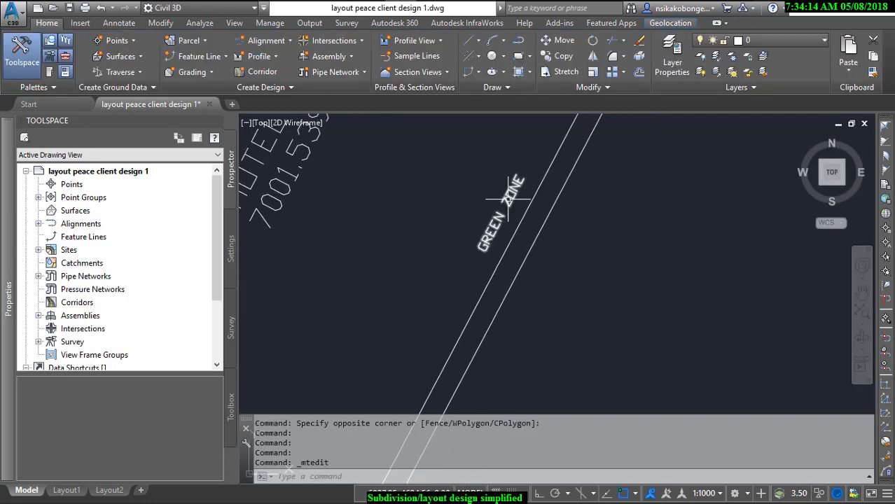
{"action": "left_click", "coordinate": [499, 222]}
{"action": "left_click", "coordinate": [498, 211]}
{"action": "scroll", "coordinate": [545, 229], "scroll_direction": "up", "scroll_amount": 5}
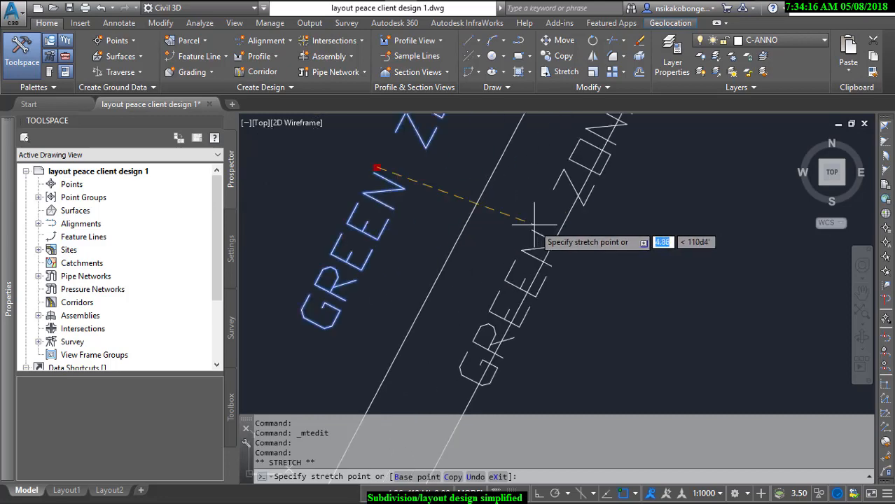
{"action": "left_click", "coordinate": [522, 213]}
{"action": "key", "text": "Escape"}
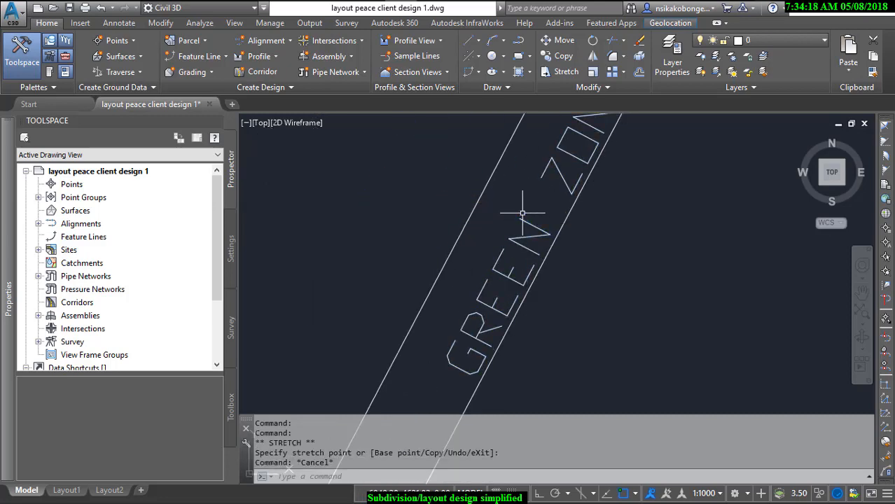
- Offset the green zone's eastern line 8.5 m to the east
{"action": "scroll", "coordinate": [483, 245], "scroll_direction": "down", "scroll_amount": 6}
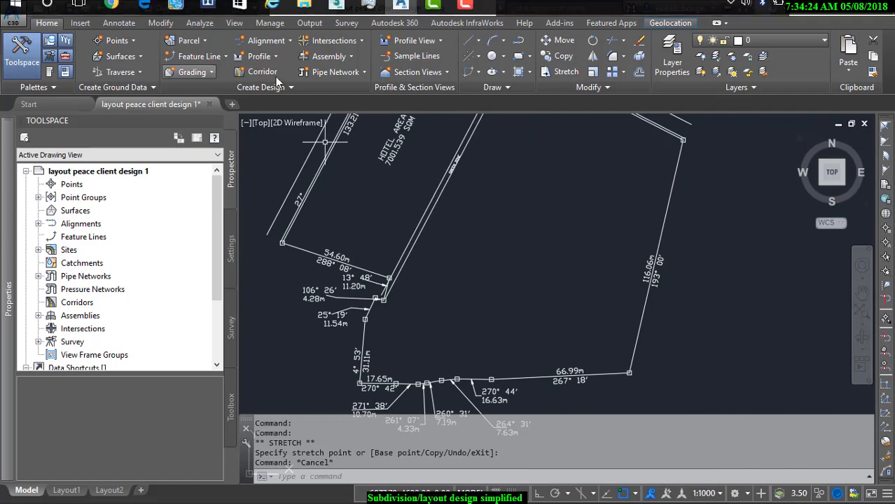
{"action": "middle_click_drag", "start_coordinate": [607, 125], "coordinate": [581, 172]}
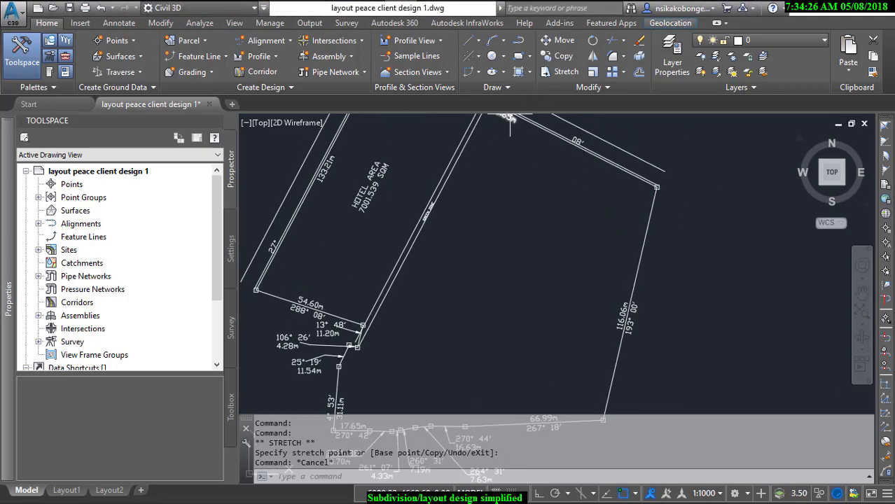
{"action": "left_click", "coordinate": [639, 71]}
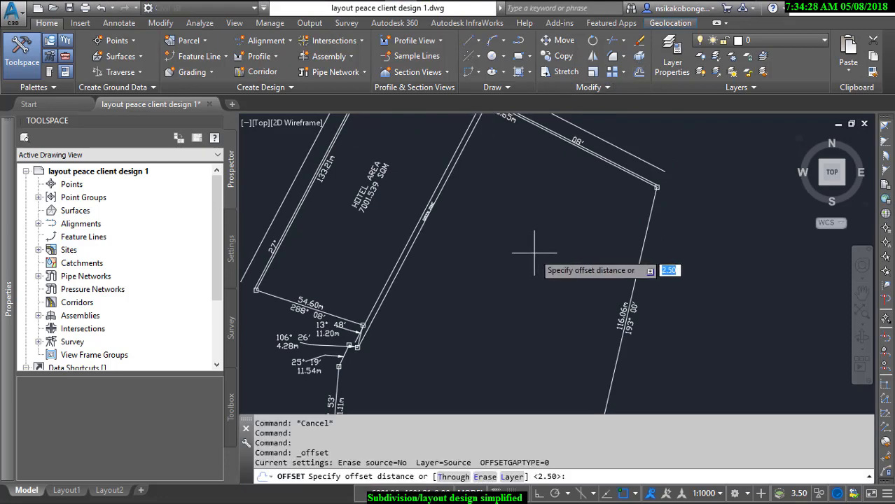
{"action": "type", "text": "8.5"}
{"action": "key", "text": "Return"}
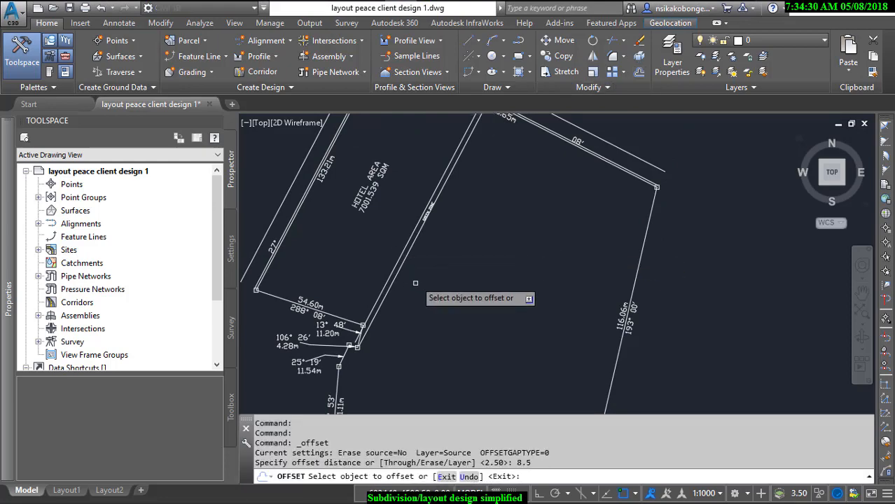
{"action": "scroll", "coordinate": [388, 249], "scroll_direction": "up", "scroll_amount": 4}
{"action": "left_click", "coordinate": [403, 191]}
{"action": "left_click", "coordinate": [609, 231]}
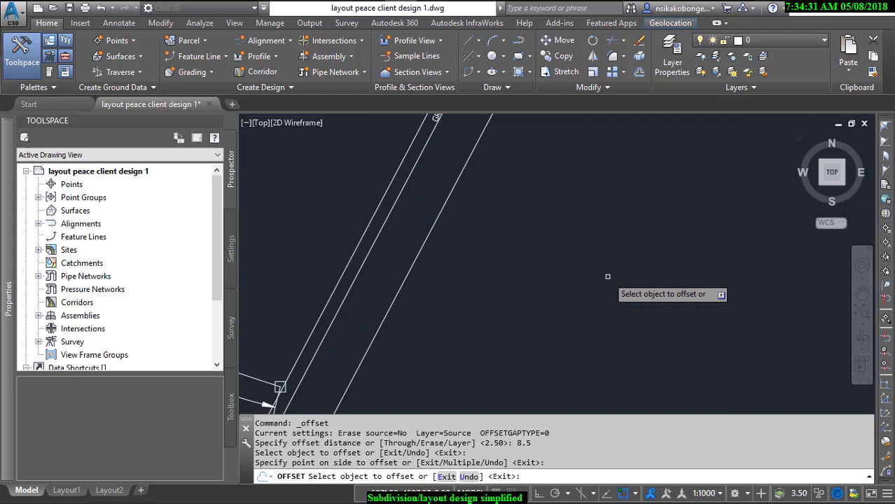
{"action": "right_click", "coordinate": [586, 237]}
{"action": "left_click", "coordinate": [615, 246]}
- Enter the multiplication 32*2 in the calculator and put the calculator away
{"action": "scroll", "coordinate": [561, 252], "scroll_direction": "down", "scroll_amount": 3}
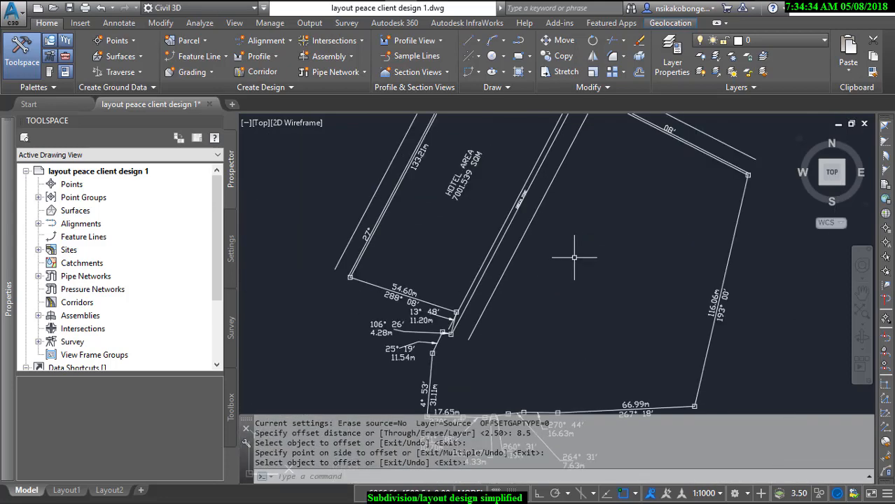
{"action": "middle_click_drag", "start_coordinate": [518, 266], "coordinate": [419, 250]}
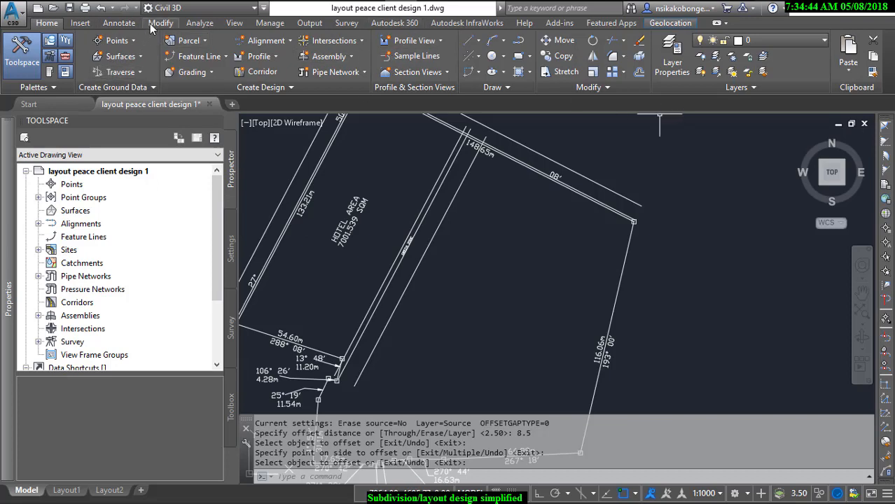
{"action": "left_click", "coordinate": [198, 23]}
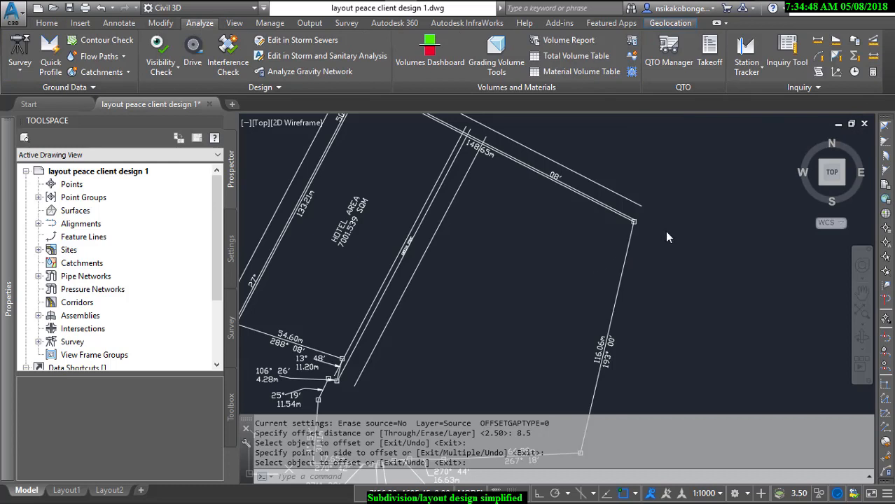
{"action": "key", "text": "ctrl+8"}
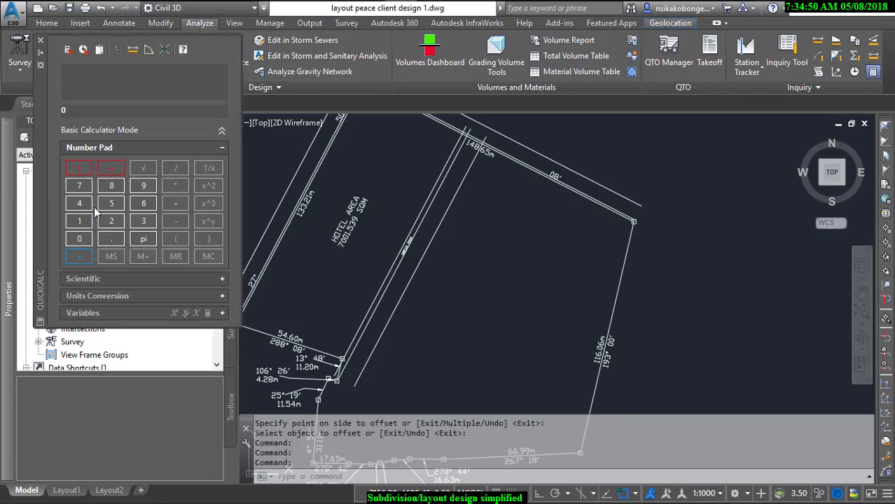
{"action": "left_click", "coordinate": [137, 222]}
{"action": "left_click", "coordinate": [111, 219]}
{"action": "left_click", "coordinate": [175, 187]}
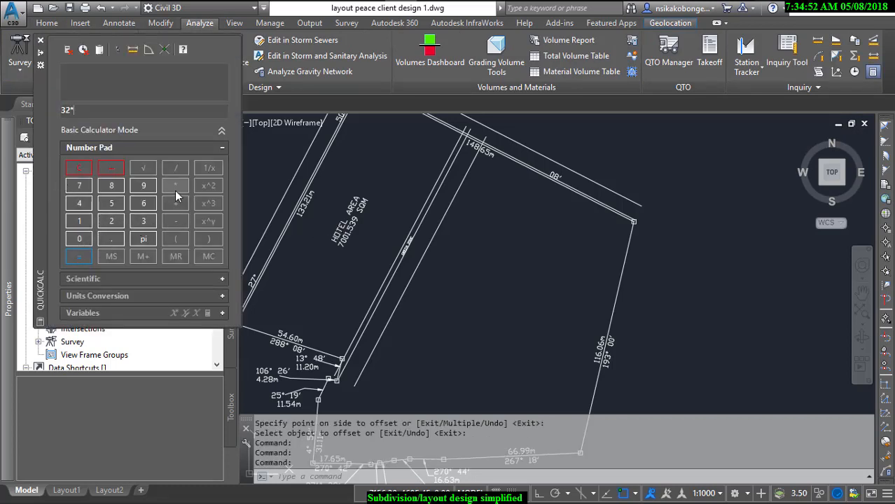
{"action": "left_click", "coordinate": [110, 219]}
{"action": "left_click", "coordinate": [40, 53]}
{"action": "middle_click_drag", "start_coordinate": [467, 299], "coordinate": [531, 265]}
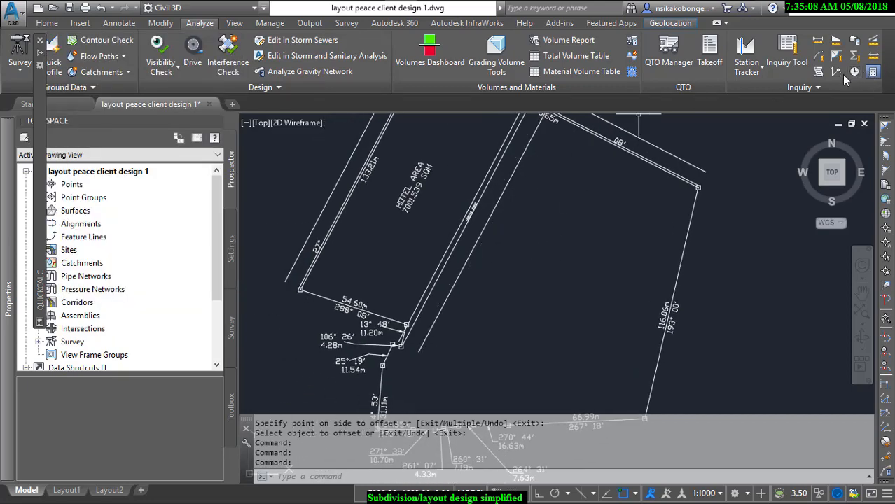
- Offset the 8.5 m offset line a further 32 m to the east across the remaining parcel
{"action": "left_click", "coordinate": [47, 23]}
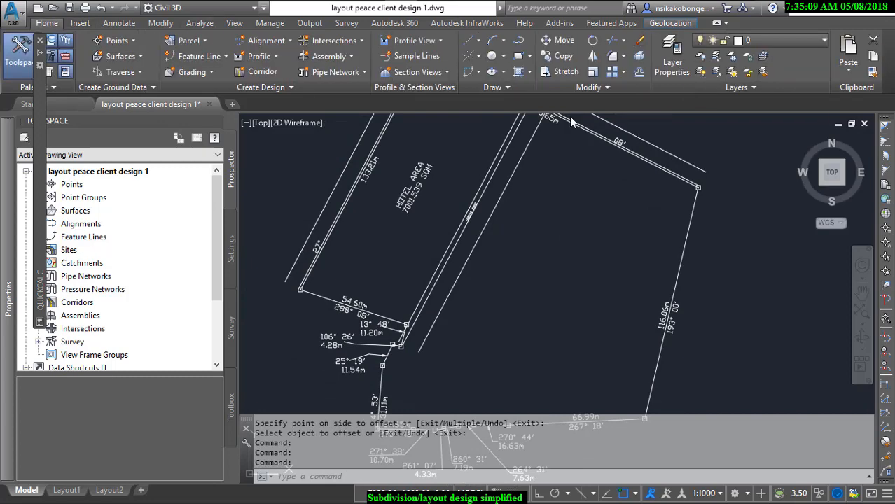
{"action": "left_click", "coordinate": [639, 71]}
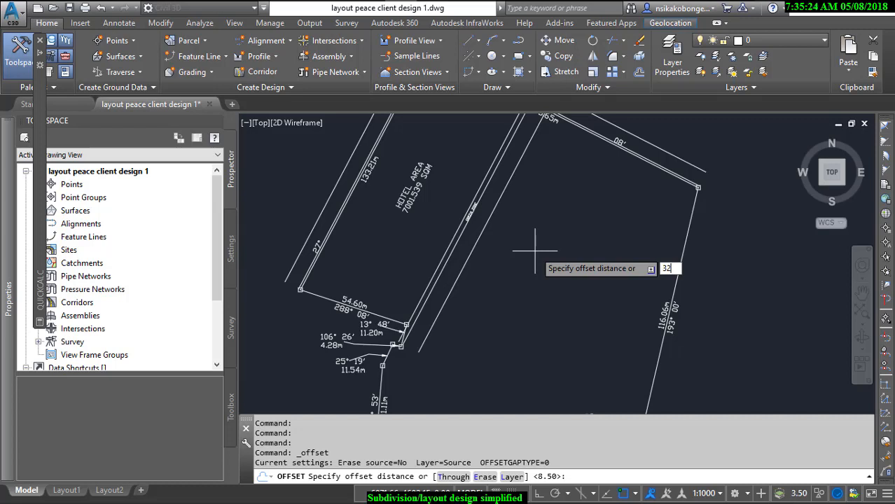
{"action": "key", "text": "Return"}
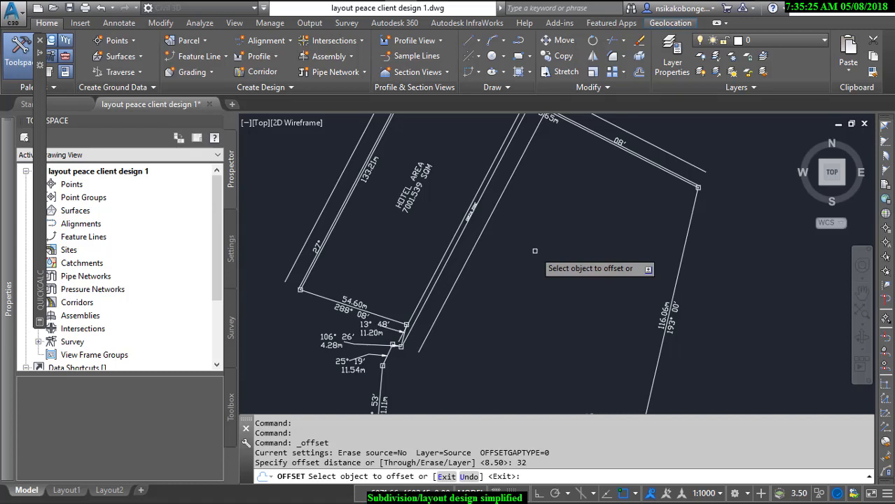
{"action": "left_click", "coordinate": [483, 233]}
{"action": "left_click", "coordinate": [596, 269]}
{"action": "middle_click_drag", "start_coordinate": [592, 270], "coordinate": [575, 239]}
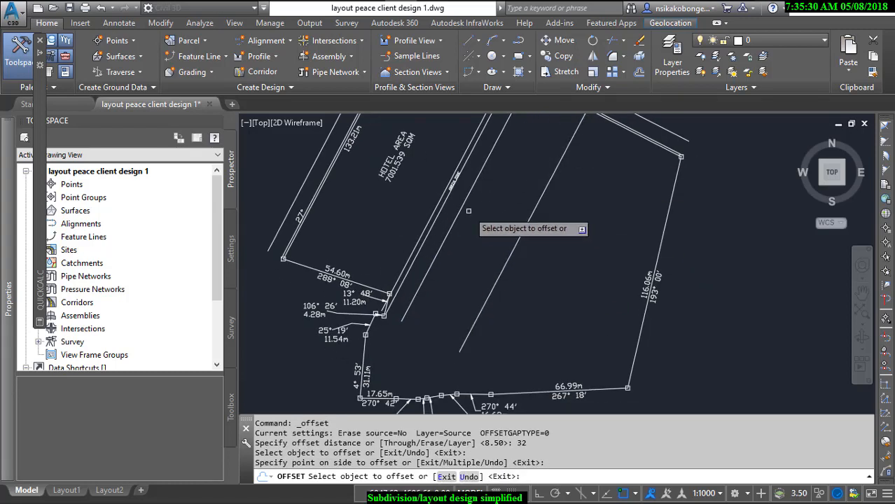
{"action": "scroll", "coordinate": [465, 200], "scroll_direction": "up", "scroll_amount": 3}
{"action": "scroll", "coordinate": [465, 201], "scroll_direction": "up", "scroll_amount": 2}
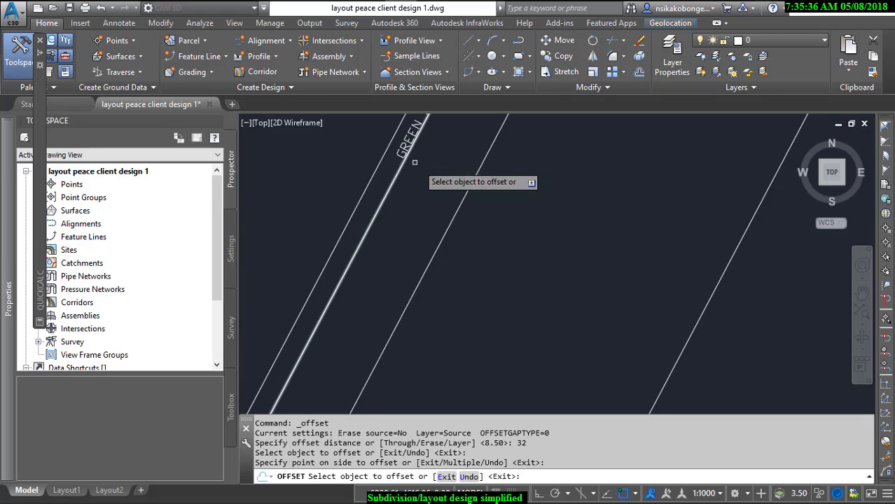
{"action": "scroll", "coordinate": [547, 208], "scroll_direction": "down", "scroll_amount": 2}
{"action": "scroll", "coordinate": [547, 208], "scroll_direction": "down", "scroll_amount": 3}
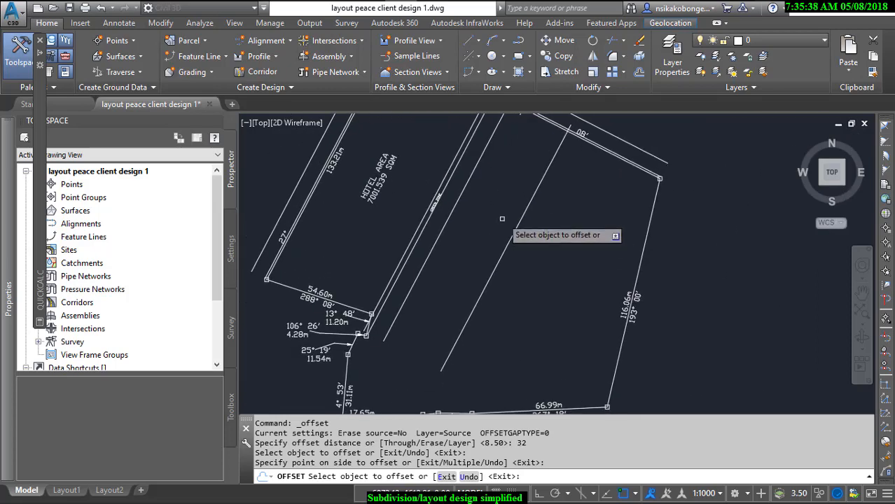
{"action": "right_click", "coordinate": [565, 208]}
{"action": "left_click", "coordinate": [576, 208]}
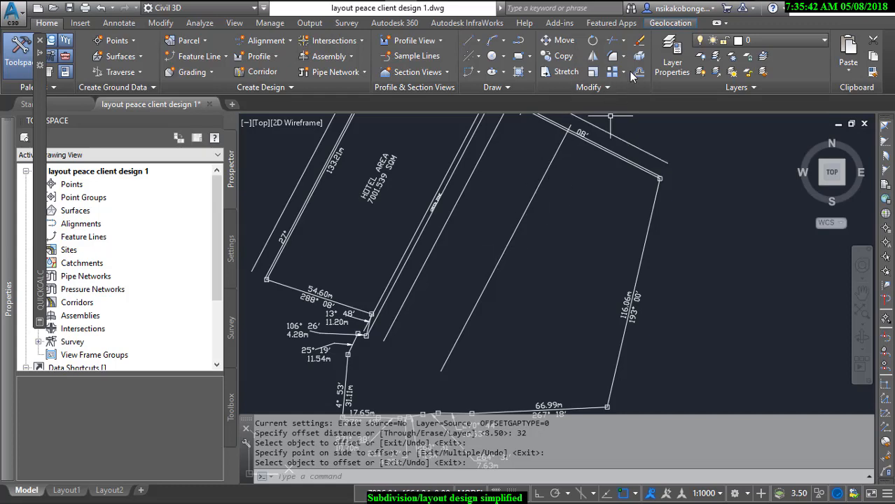
- Examine the finished reference layout, including its numbered plots, plot areas, access roads and green zone
{"action": "scroll", "coordinate": [660, 166], "scroll_direction": "down", "scroll_amount": 10}
{"action": "middle_click_drag", "start_coordinate": [685, 161], "coordinate": [508, 218]}
{"action": "scroll", "coordinate": [678, 228], "scroll_direction": "up", "scroll_amount": 5}
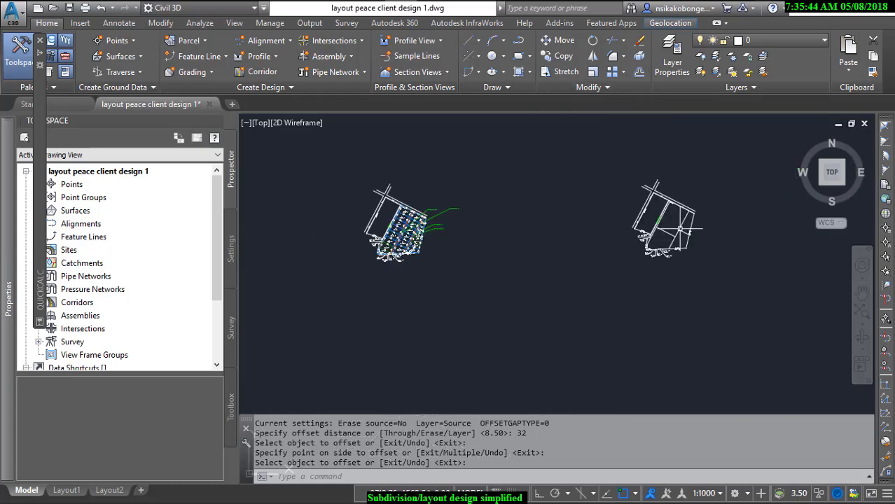
{"action": "scroll", "coordinate": [484, 245], "scroll_direction": "up", "scroll_amount": 5}
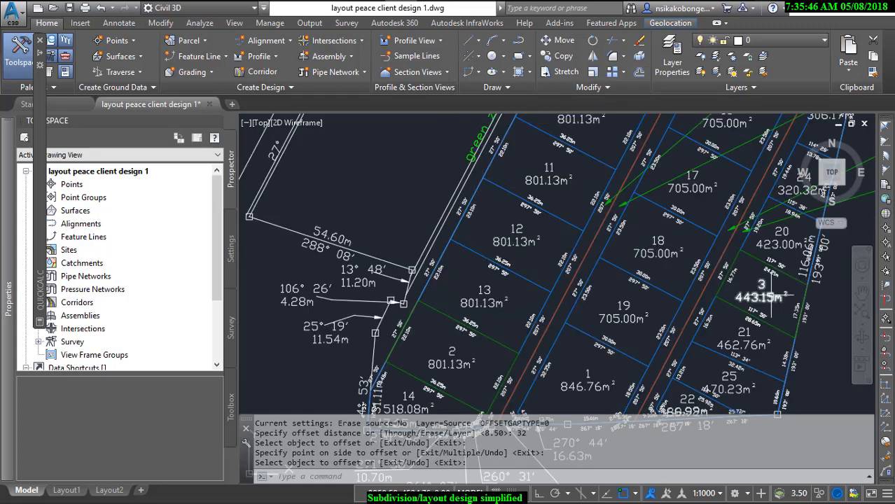
{"action": "scroll", "coordinate": [562, 204], "scroll_direction": "down", "scroll_amount": 5}
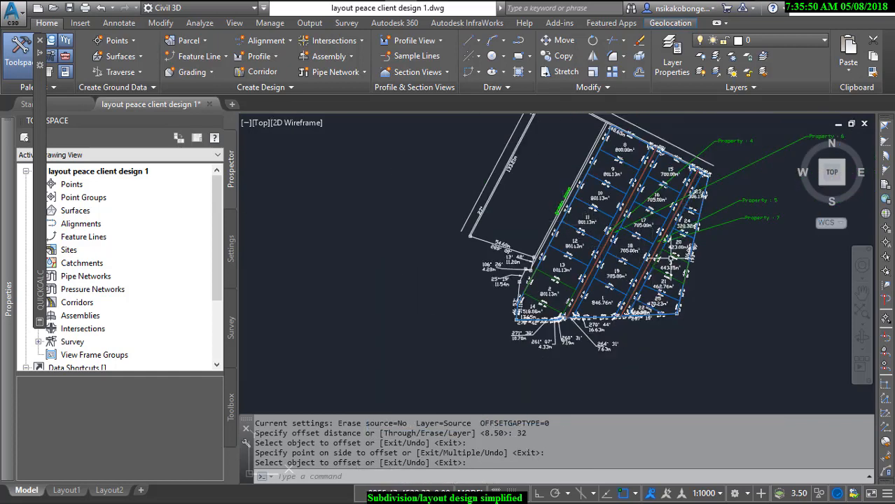
{"action": "scroll", "coordinate": [651, 267], "scroll_direction": "up", "scroll_amount": 3}
{"action": "scroll", "coordinate": [651, 266], "scroll_direction": "down", "scroll_amount": 3}
{"action": "scroll", "coordinate": [617, 301], "scroll_direction": "up", "scroll_amount": 1}
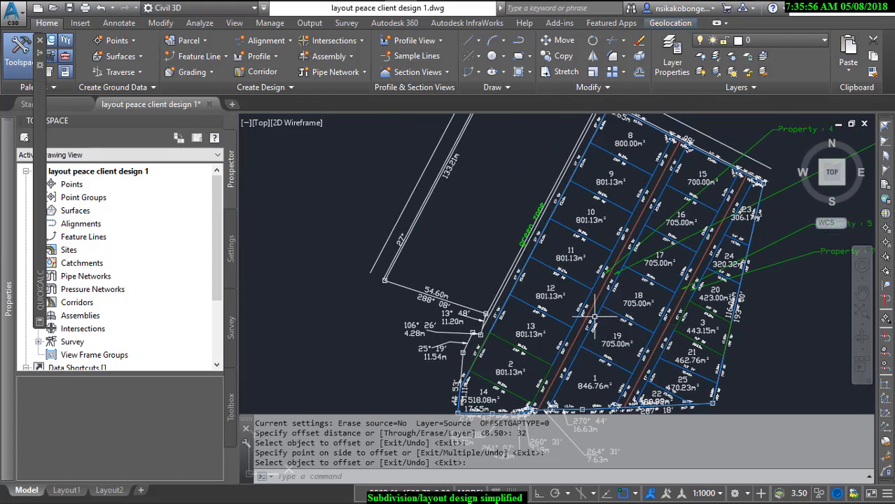
{"action": "scroll", "coordinate": [703, 307], "scroll_direction": "down", "scroll_amount": 8}
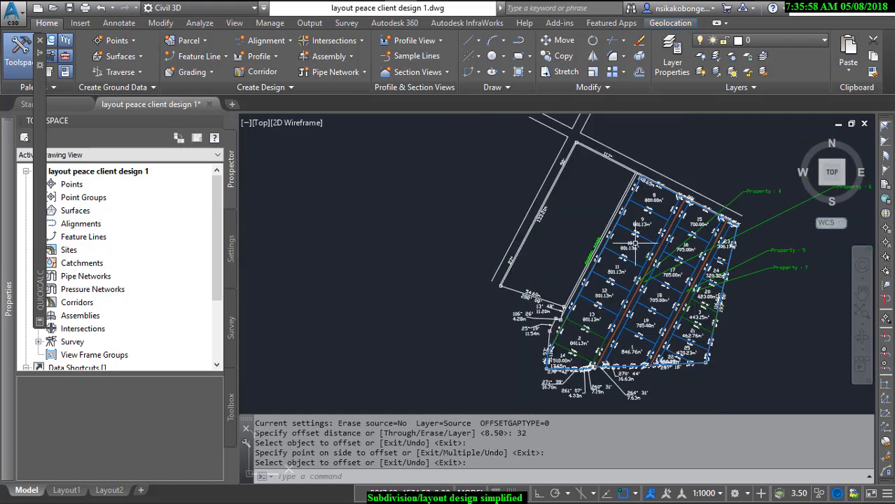
- Offset the line at the eastern edge of the 32 m strip by 8.5 m to the east
{"action": "middle_click_drag", "start_coordinate": [462, 257], "coordinate": [671, 231]}
{"action": "scroll", "coordinate": [622, 228], "scroll_direction": "down", "scroll_amount": 2}
{"action": "middle_click_drag", "start_coordinate": [477, 240], "coordinate": [665, 241]}
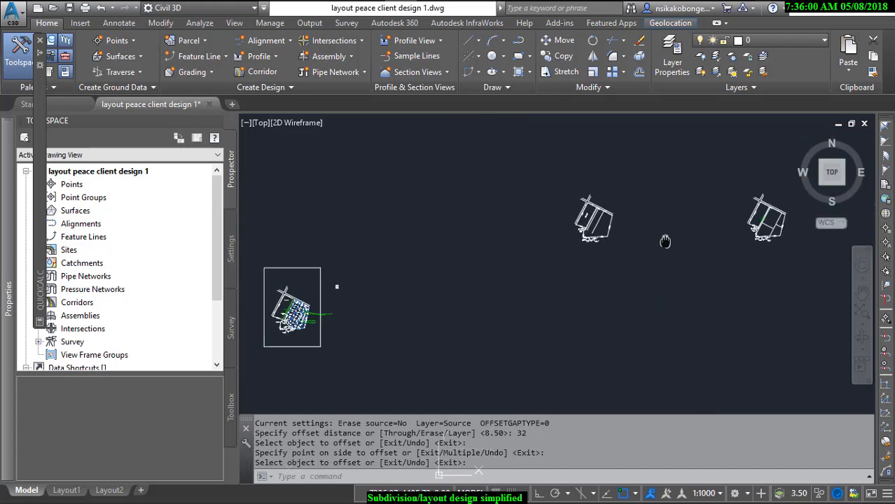
{"action": "scroll", "coordinate": [665, 242], "scroll_direction": "down", "scroll_amount": 2}
{"action": "scroll", "coordinate": [676, 233], "scroll_direction": "up", "scroll_amount": 4}
{"action": "scroll", "coordinate": [550, 211], "scroll_direction": "up", "scroll_amount": 6}
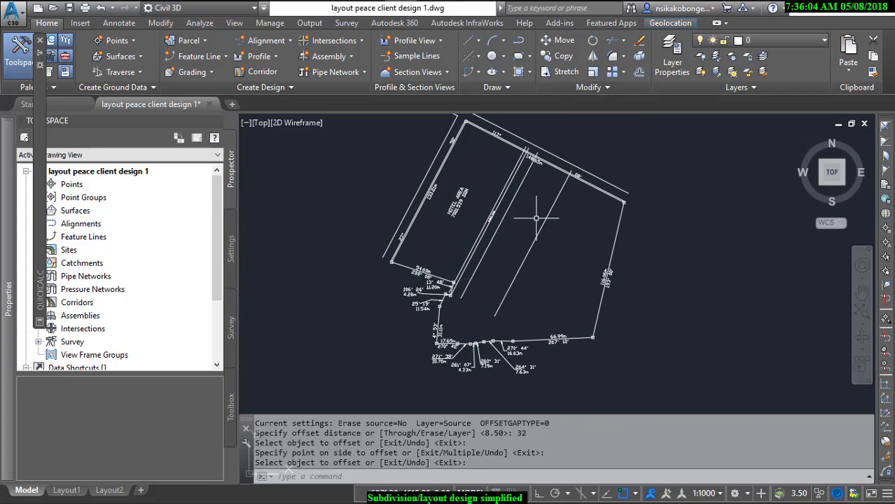
{"action": "scroll", "coordinate": [502, 225], "scroll_direction": "up", "scroll_amount": 6}
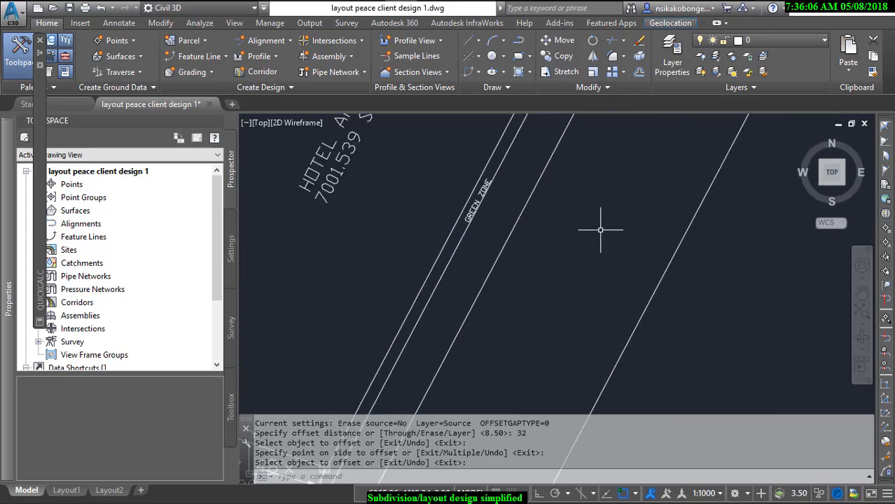
{"action": "scroll", "coordinate": [601, 230], "scroll_direction": "down", "scroll_amount": 4}
{"action": "scroll", "coordinate": [430, 246], "scroll_direction": "down", "scroll_amount": 2}
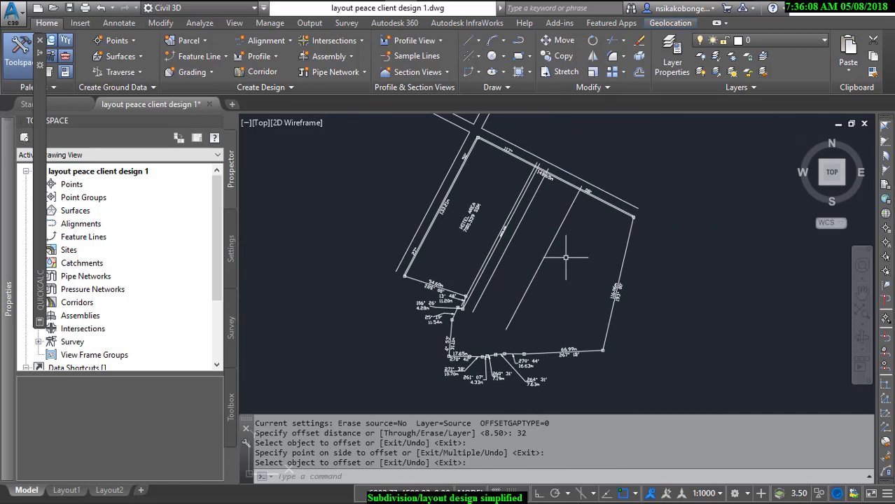
{"action": "left_click", "coordinate": [638, 73]}
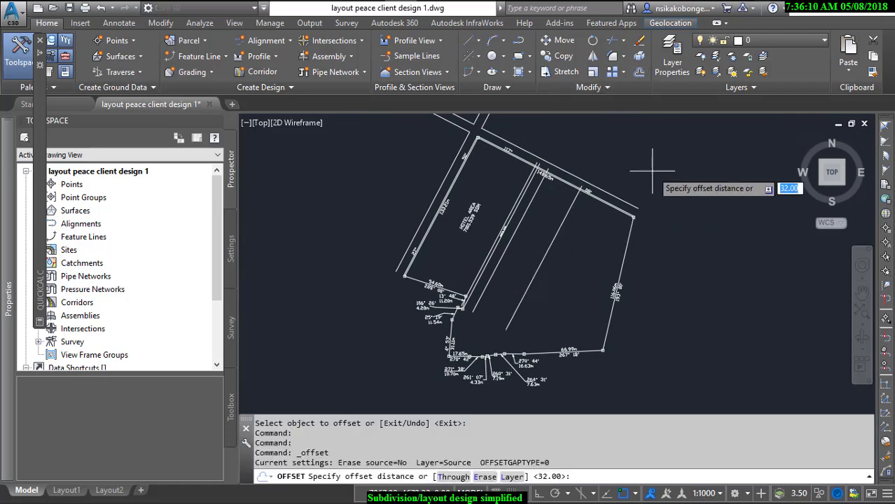
{"action": "key", "text": "Return"}
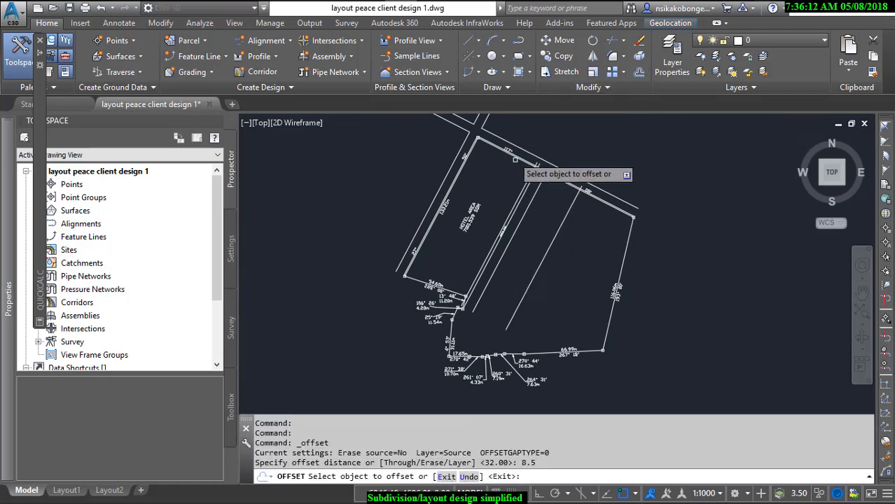
{"action": "left_click", "coordinate": [564, 226]}
{"action": "left_click", "coordinate": [603, 237]}
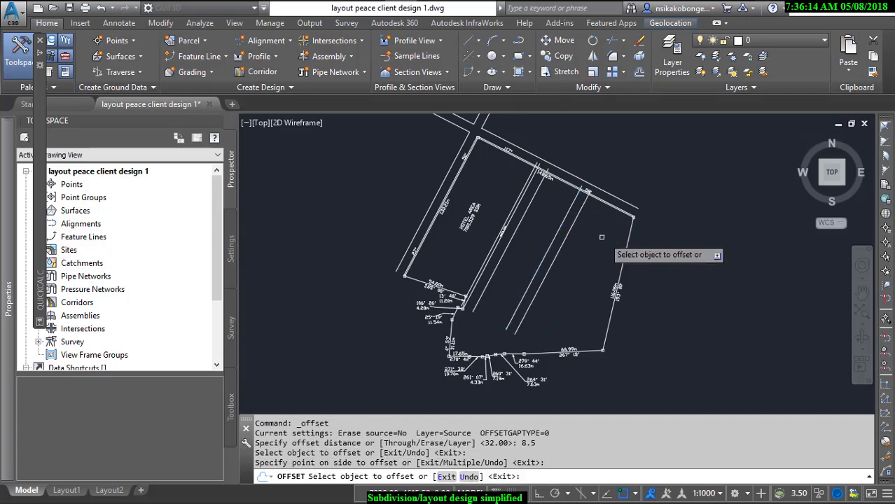
{"action": "scroll", "coordinate": [536, 208], "scroll_direction": "up", "scroll_amount": 4}
{"action": "right_click", "coordinate": [584, 143]}
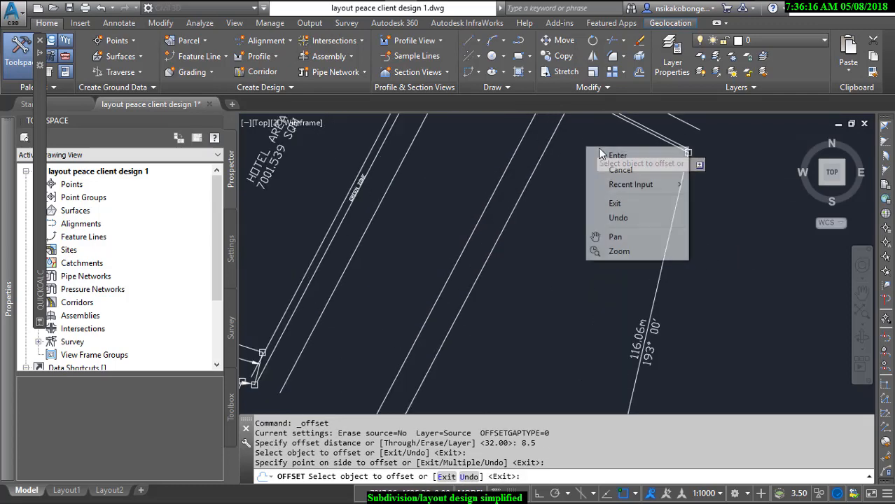
{"action": "left_click", "coordinate": [604, 151]}
- Work out trial plot areas for a 30 m depth in the calculator: 30*23.2, 30*23.4 and 30*23.5
{"action": "left_click", "coordinate": [640, 72]}
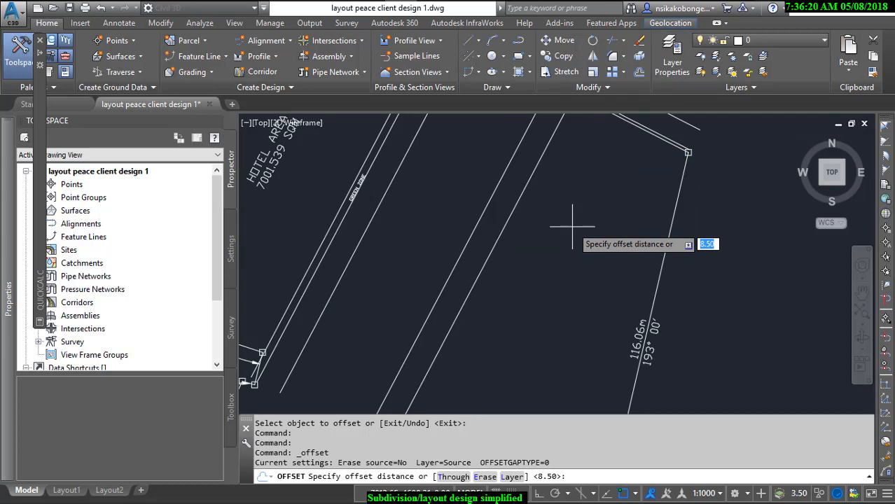
{"action": "key", "text": "Escape"}
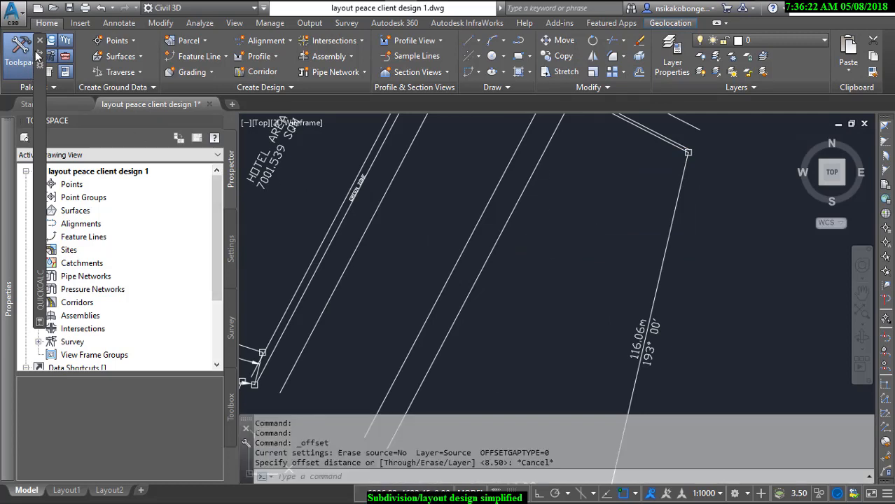
{"action": "mouse_move", "coordinate": [39, 58]}
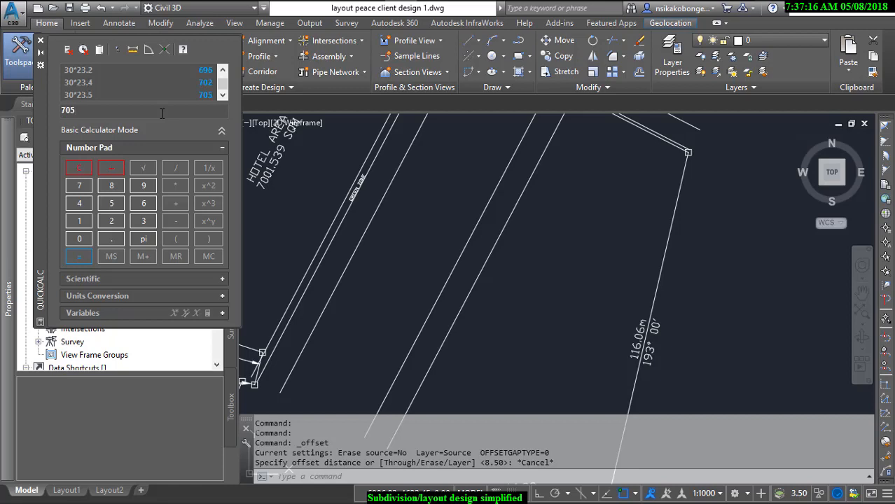
- Offset the second access road's eastern line 30 m to the east
{"action": "scroll", "coordinate": [367, 169], "scroll_direction": "down", "scroll_amount": 5}
{"action": "scroll", "coordinate": [448, 234], "scroll_direction": "up", "scroll_amount": 5}
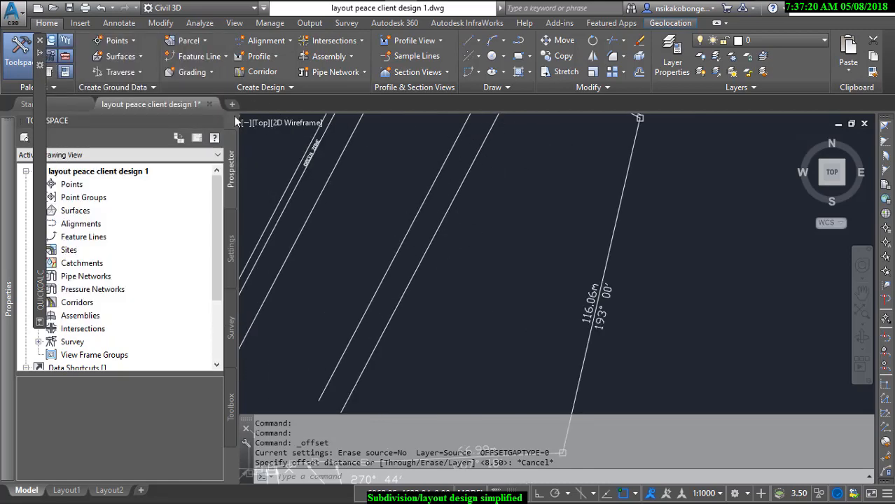
{"action": "left_click", "coordinate": [639, 72]}
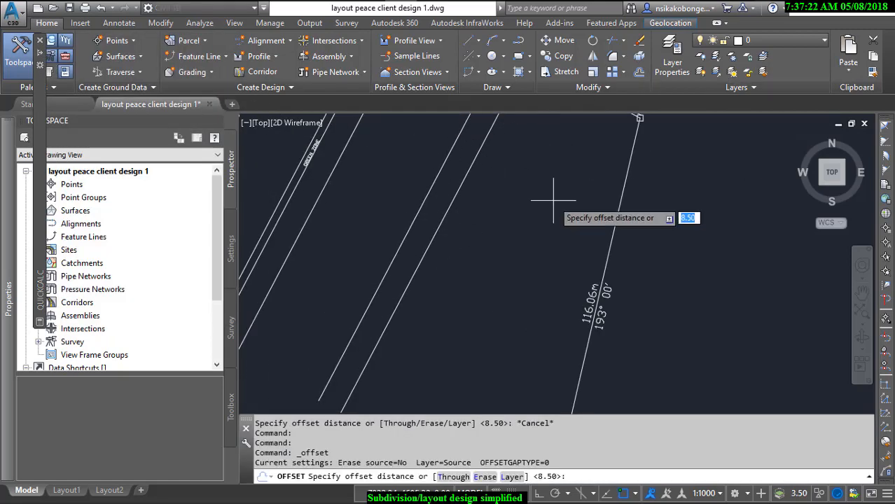
{"action": "key", "text": "Return"}
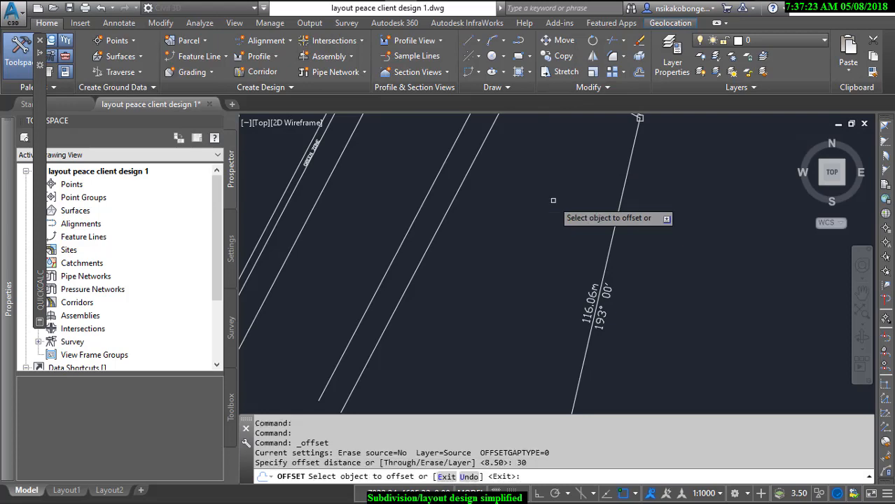
{"action": "left_click", "coordinate": [471, 169]}
{"action": "left_click", "coordinate": [476, 174]}
{"action": "scroll", "coordinate": [533, 133], "scroll_direction": "down", "scroll_amount": 3}
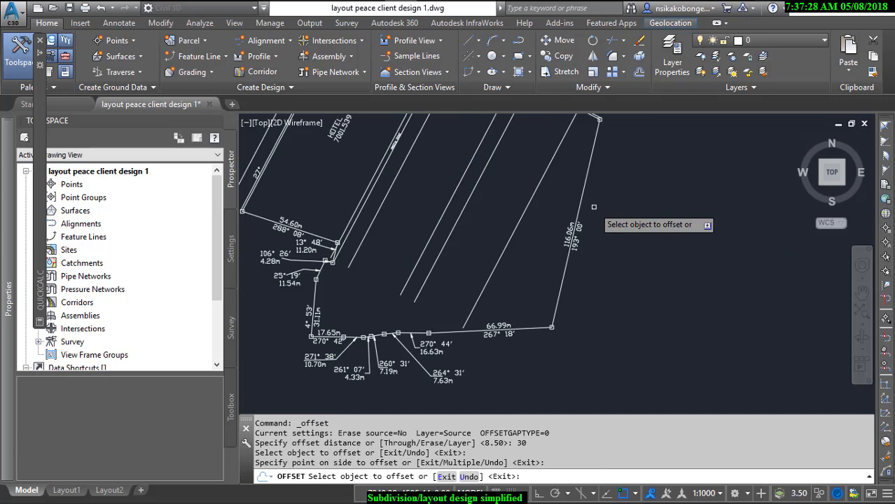
- Offset the eastern line of the 30 m plot strip by 8.5 m to the east
{"action": "middle_click_drag", "start_coordinate": [594, 207], "coordinate": [563, 321]}
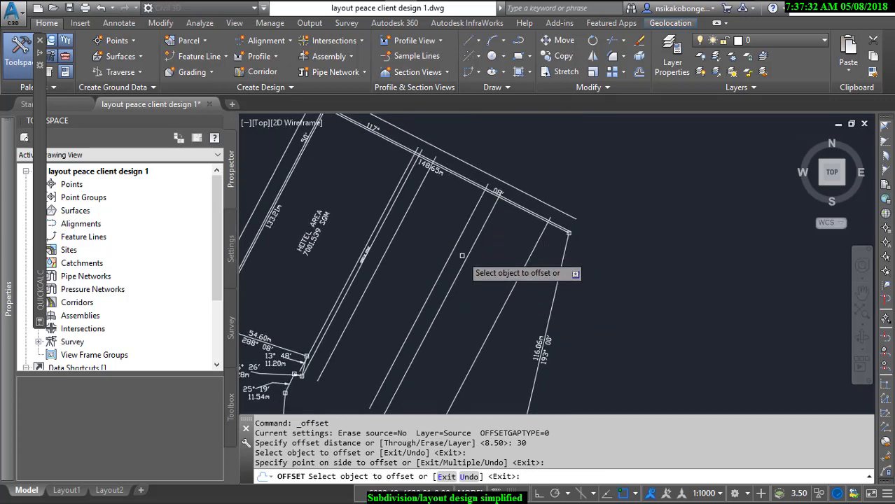
{"action": "middle_click_drag", "start_coordinate": [522, 286], "coordinate": [517, 238]}
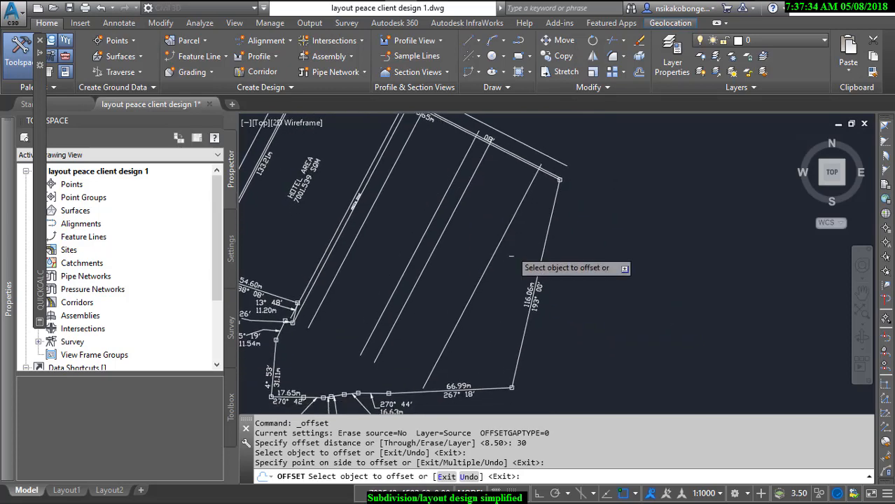
{"action": "left_click", "coordinate": [639, 72]}
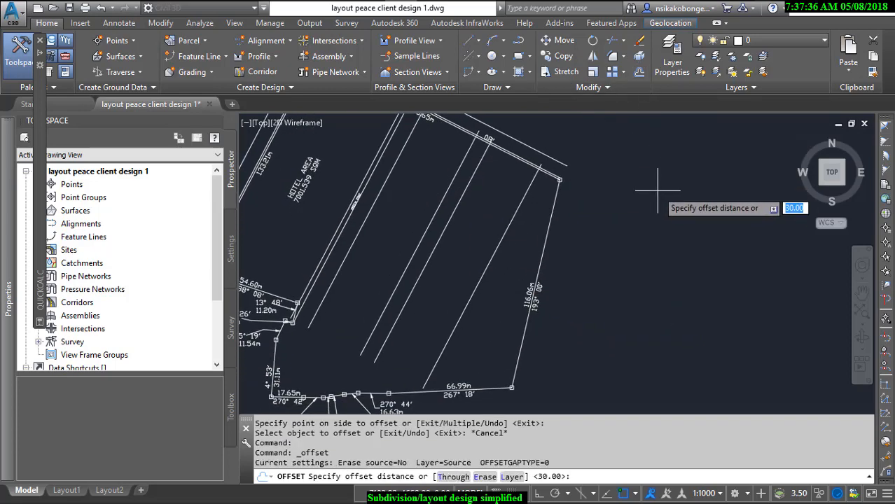
{"action": "type", "text": "8.5"}
{"action": "key", "text": "Return"}
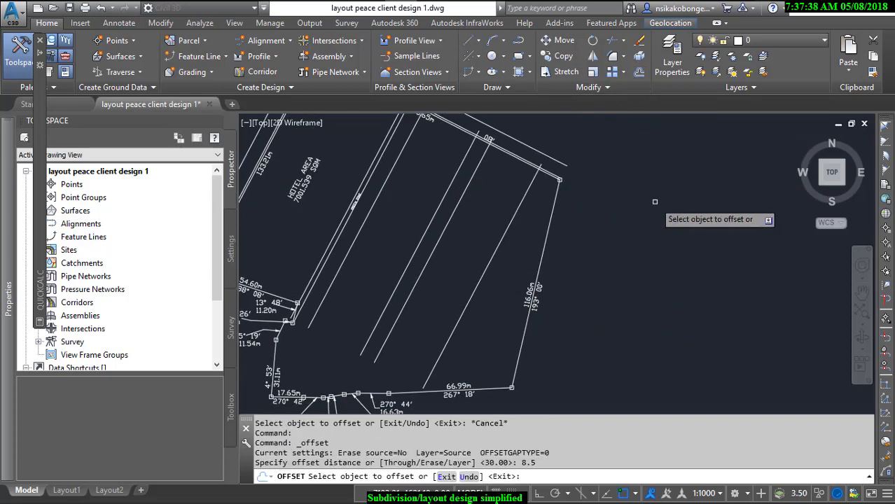
{"action": "left_click", "coordinate": [499, 245]}
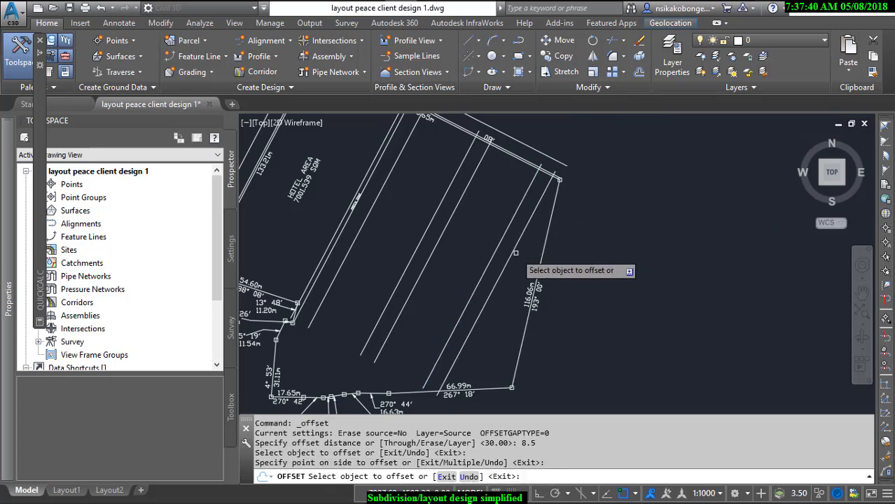
- Compare the offset road and plot strip lines with the finished reference layout and end the Offset command
{"action": "scroll", "coordinate": [527, 213], "scroll_direction": "up", "scroll_amount": 2}
{"action": "scroll", "coordinate": [523, 155], "scroll_direction": "down", "scroll_amount": 5}
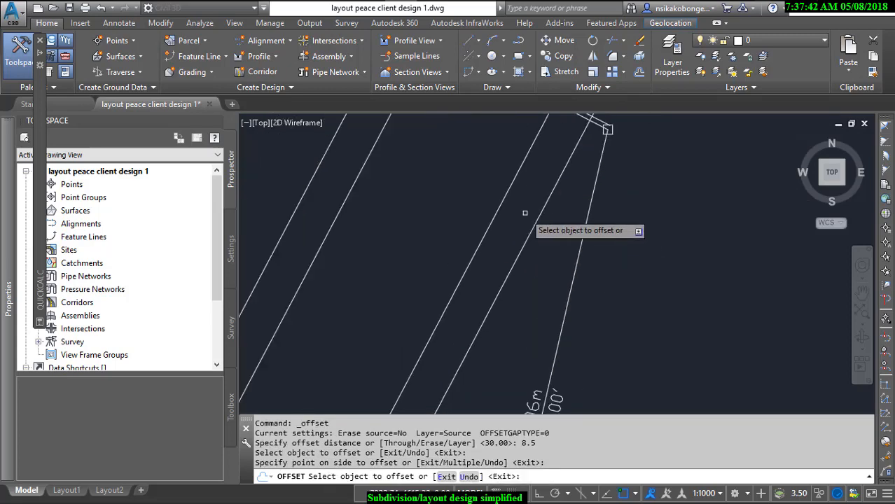
{"action": "scroll", "coordinate": [713, 202], "scroll_direction": "down", "scroll_amount": 2}
{"action": "middle_click_drag", "start_coordinate": [713, 201], "coordinate": [512, 237]}
{"action": "scroll", "coordinate": [630, 254], "scroll_direction": "up", "scroll_amount": 5}
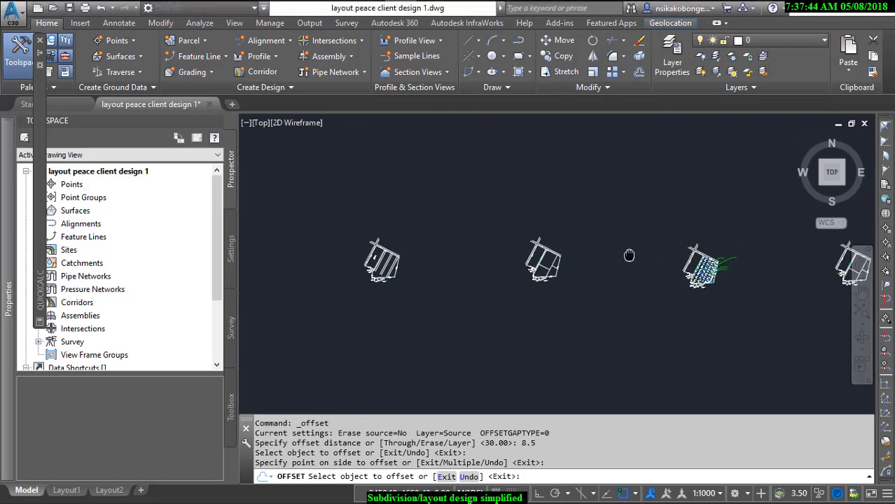
{"action": "scroll", "coordinate": [536, 147], "scroll_direction": "up", "scroll_amount": 2}
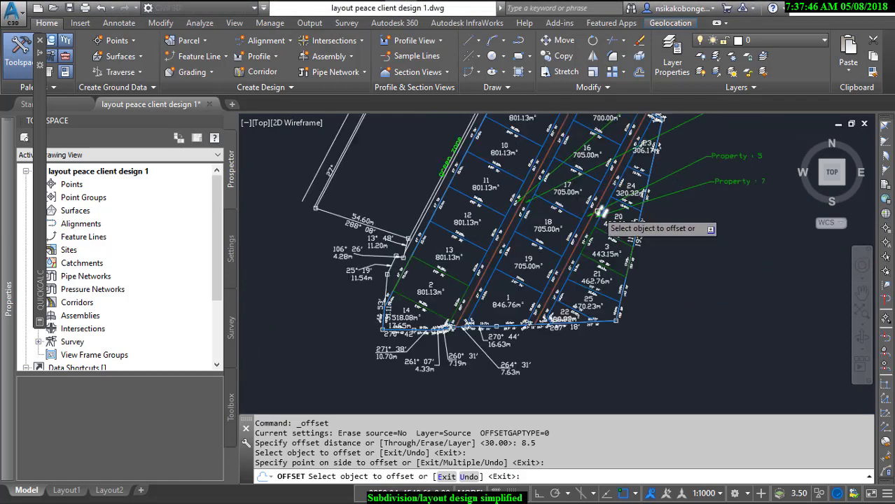
{"action": "scroll", "coordinate": [393, 267], "scroll_direction": "down", "scroll_amount": 6}
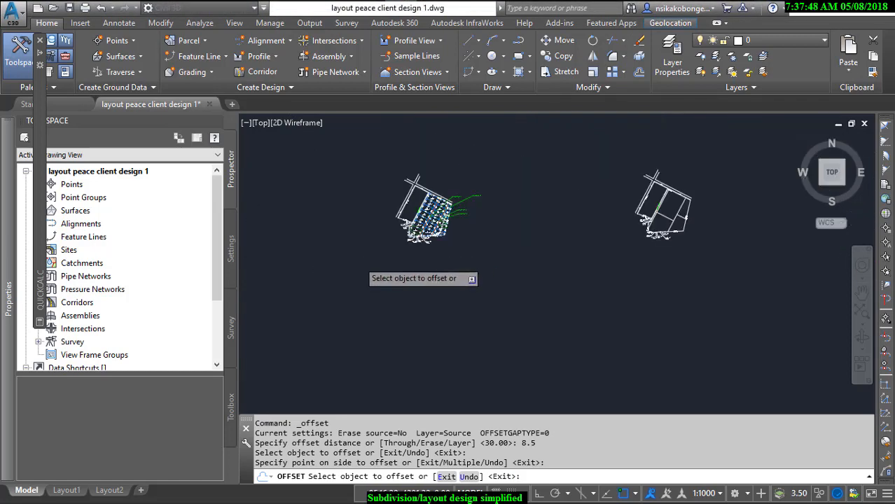
{"action": "scroll", "coordinate": [391, 193], "scroll_direction": "up", "scroll_amount": 6}
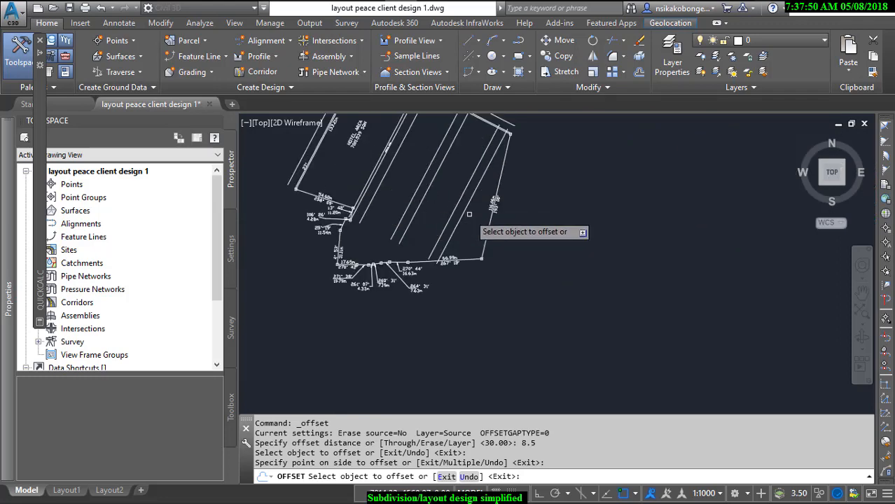
{"action": "scroll", "coordinate": [468, 214], "scroll_direction": "up", "scroll_amount": 2}
{"action": "middle_click_drag", "start_coordinate": [421, 197], "coordinate": [465, 227]}
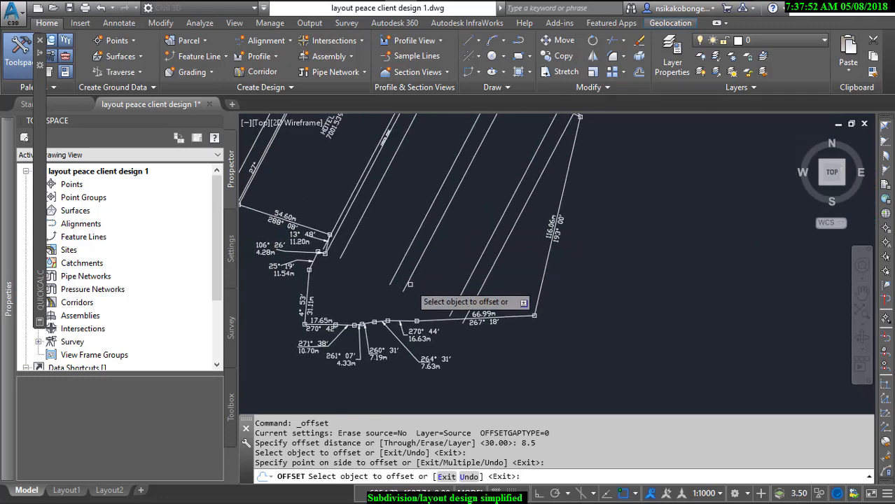
{"action": "middle_click_drag", "start_coordinate": [387, 307], "coordinate": [448, 306]}
{"action": "right_click", "coordinate": [449, 218]}
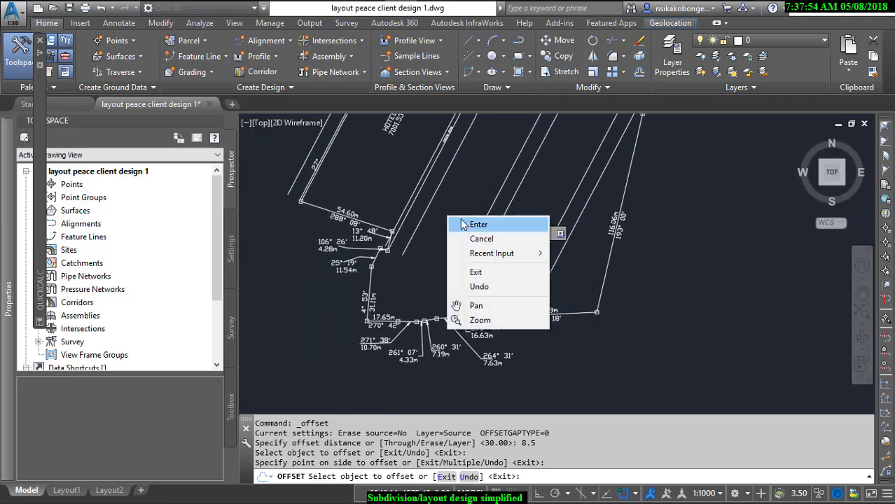
{"action": "left_click", "coordinate": [466, 222]}
- Start Extend and select the southern boundary segments from the 10.70 m to the 66.99 m one as boundary edges
{"action": "scroll", "coordinate": [492, 206], "scroll_direction": "up", "scroll_amount": 6}
{"action": "middle_click_drag", "start_coordinate": [493, 207], "coordinate": [532, 161]}
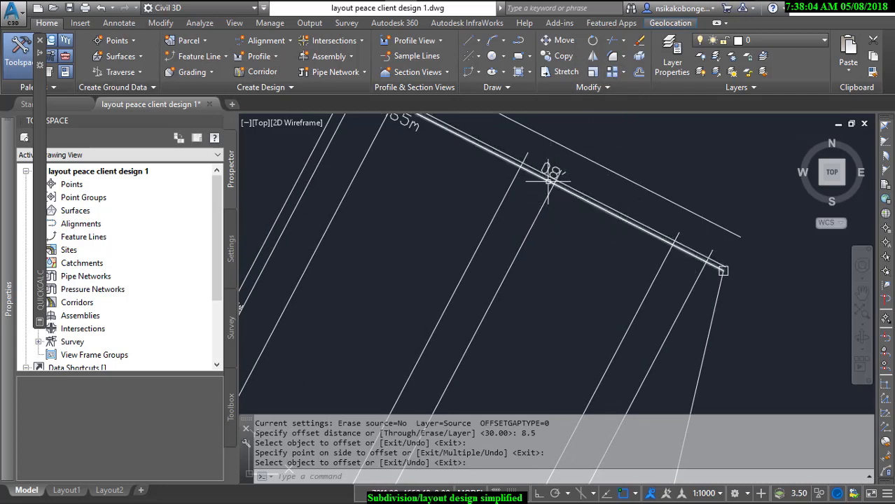
{"action": "scroll", "coordinate": [548, 180], "scroll_direction": "up", "scroll_amount": 2}
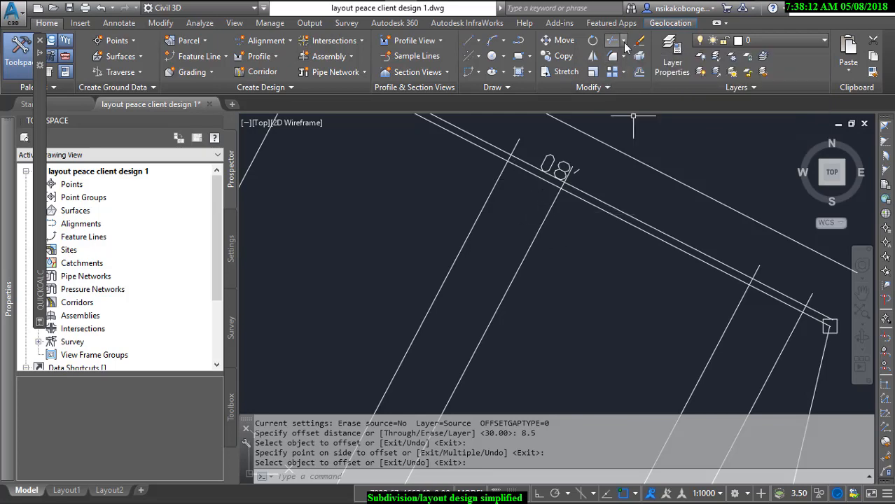
{"action": "left_click", "coordinate": [624, 43]}
{"action": "left_click", "coordinate": [625, 89]}
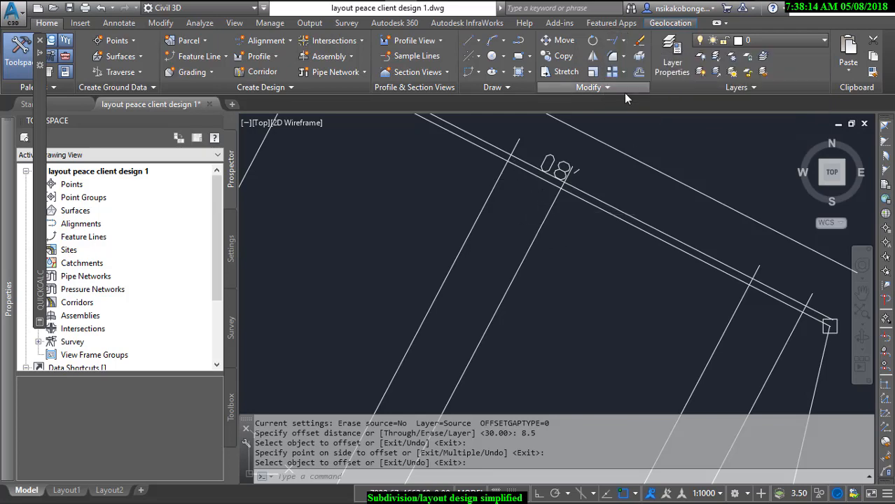
{"action": "scroll", "coordinate": [556, 280], "scroll_direction": "down", "scroll_amount": 2}
{"action": "middle_click_drag", "start_coordinate": [543, 340], "coordinate": [609, 194]}
{"action": "scroll", "coordinate": [608, 195], "scroll_direction": "down", "scroll_amount": 6}
{"action": "middle_click_drag", "start_coordinate": [585, 231], "coordinate": [564, 239]}
{"action": "scroll", "coordinate": [504, 325], "scroll_direction": "up", "scroll_amount": 6}
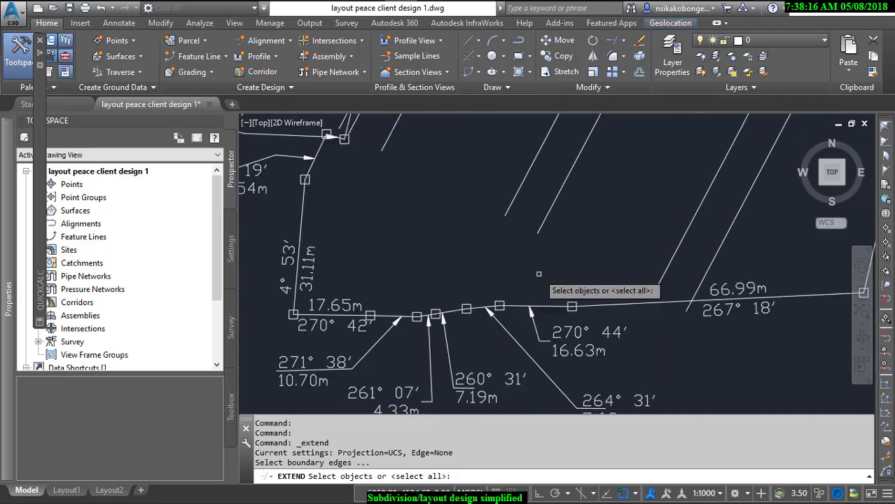
{"action": "left_click", "coordinate": [497, 263]}
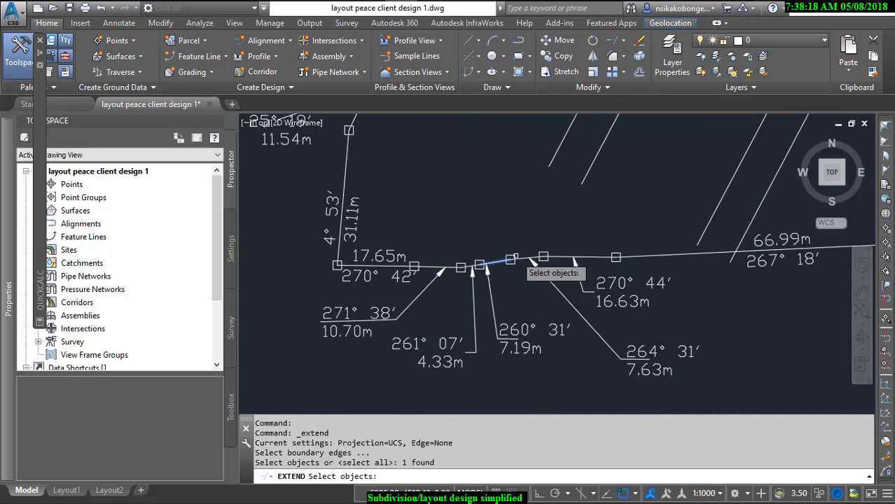
{"action": "left_click", "coordinate": [527, 258]}
{"action": "left_click", "coordinate": [576, 258]}
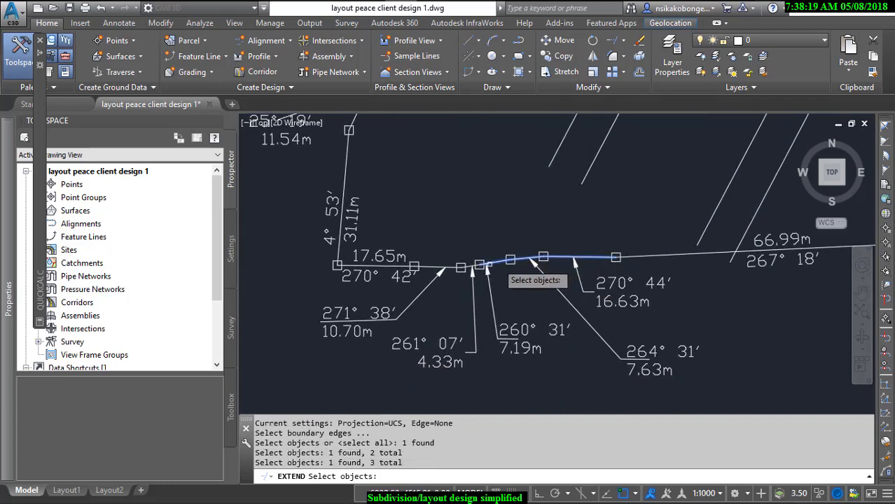
{"action": "left_click", "coordinate": [454, 267]}
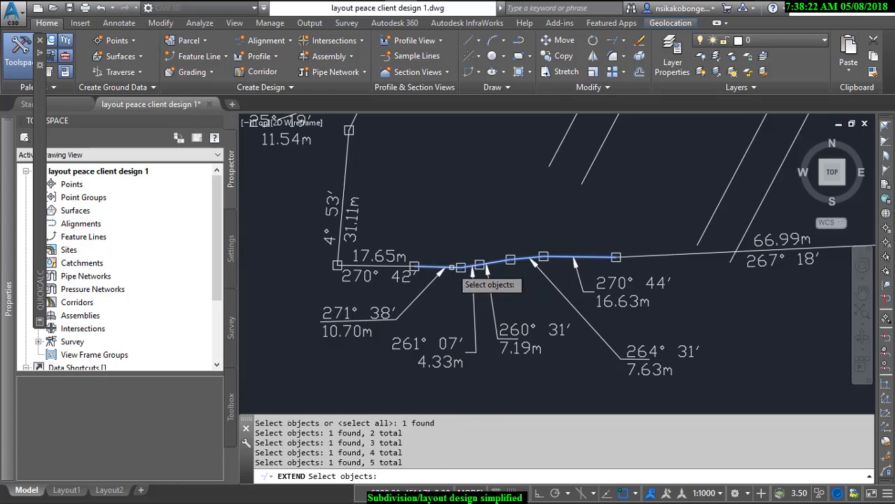
{"action": "left_click", "coordinate": [676, 255]}
{"action": "left_click", "coordinate": [676, 254]}
{"action": "scroll", "coordinate": [751, 274], "scroll_direction": "down", "scroll_amount": 2}
{"action": "middle_click_drag", "start_coordinate": [751, 274], "coordinate": [606, 294]}
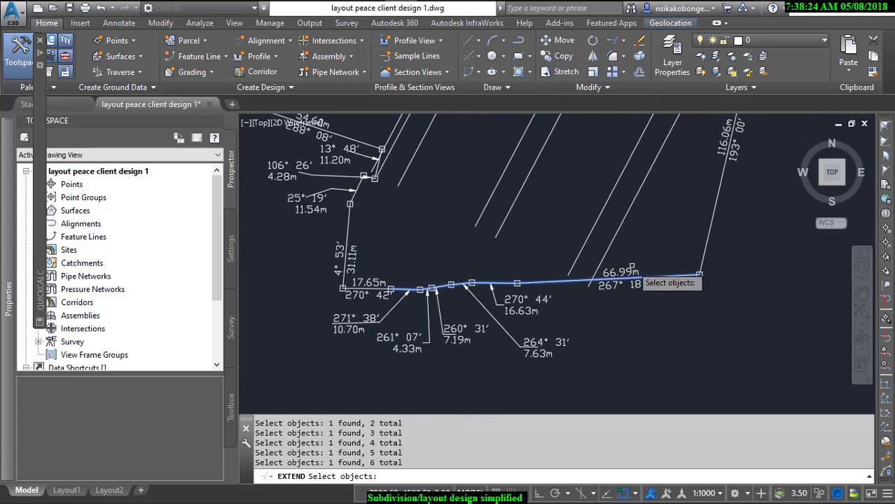
{"action": "scroll", "coordinate": [373, 283], "scroll_direction": "up", "scroll_amount": 2}
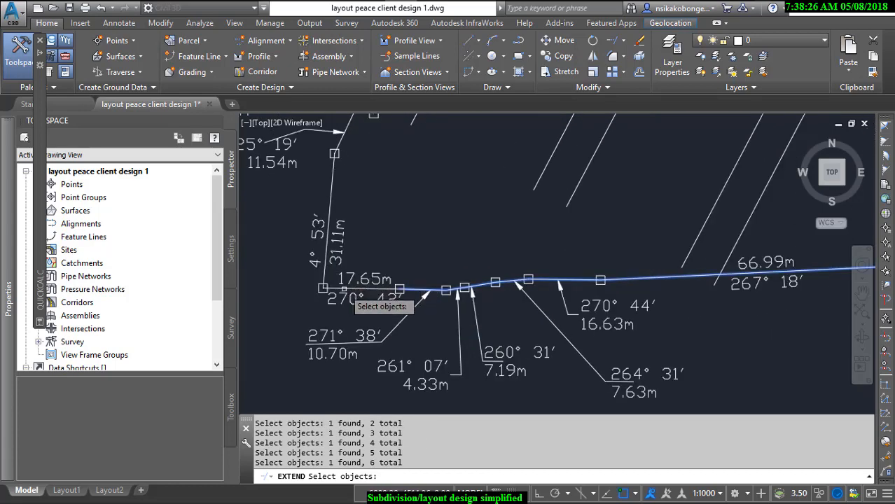
- Add the 17.65 m, 31.11 m and 11.54 m southwestern segments to the boundary edges and confirm the selection
{"action": "left_click", "coordinate": [350, 288]}
{"action": "left_click", "coordinate": [328, 267]}
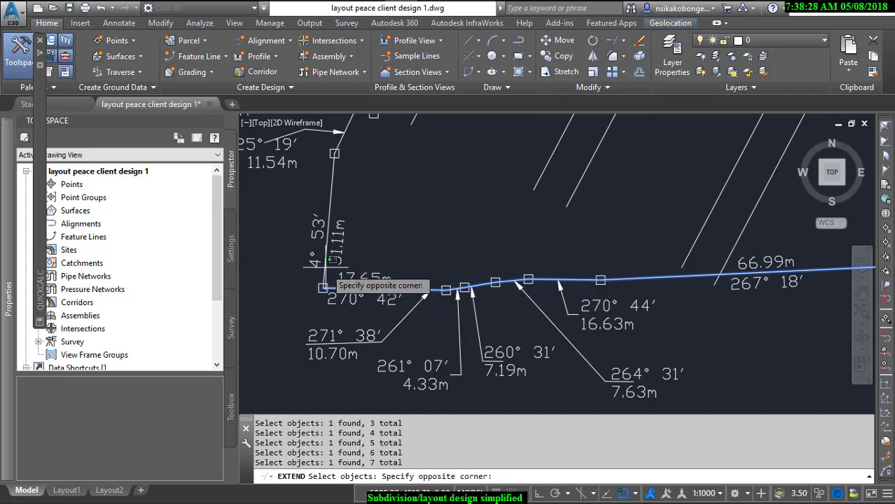
{"action": "left_click", "coordinate": [325, 264]}
{"action": "middle_click_drag", "start_coordinate": [379, 220], "coordinate": [373, 286]}
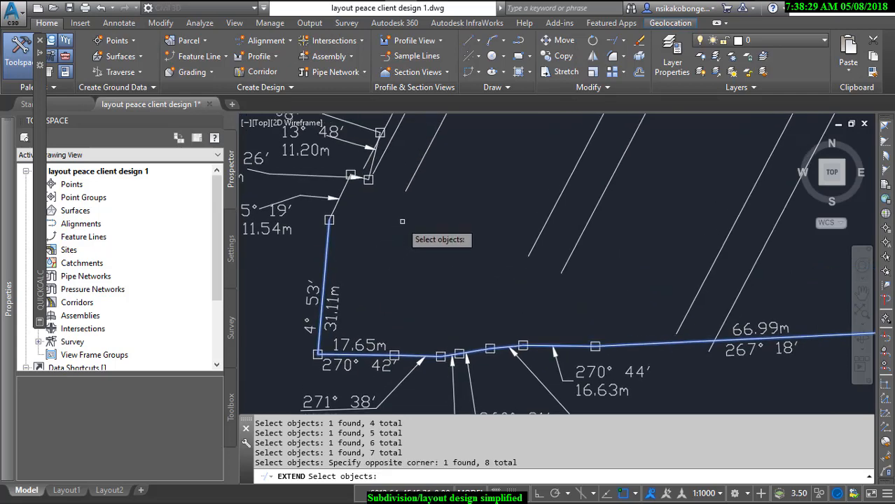
{"action": "left_click", "coordinate": [344, 192]}
{"action": "key", "text": "Return"}
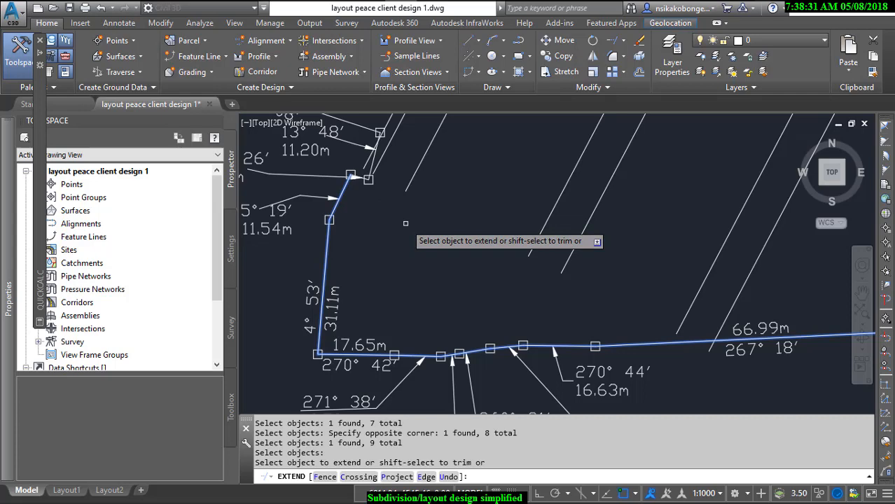
- Extend the access road and plot strip lines to the southern and southwestern boundary segments and end the Extend command
{"action": "left_click", "coordinate": [409, 188]}
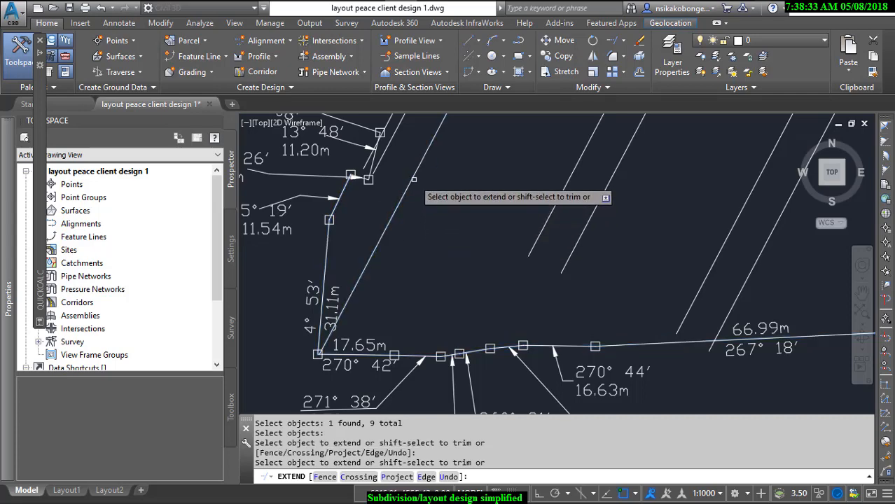
{"action": "left_click", "coordinate": [384, 149]}
{"action": "scroll", "coordinate": [398, 179], "scroll_direction": "down", "scroll_amount": 2}
{"action": "left_click", "coordinate": [492, 204]}
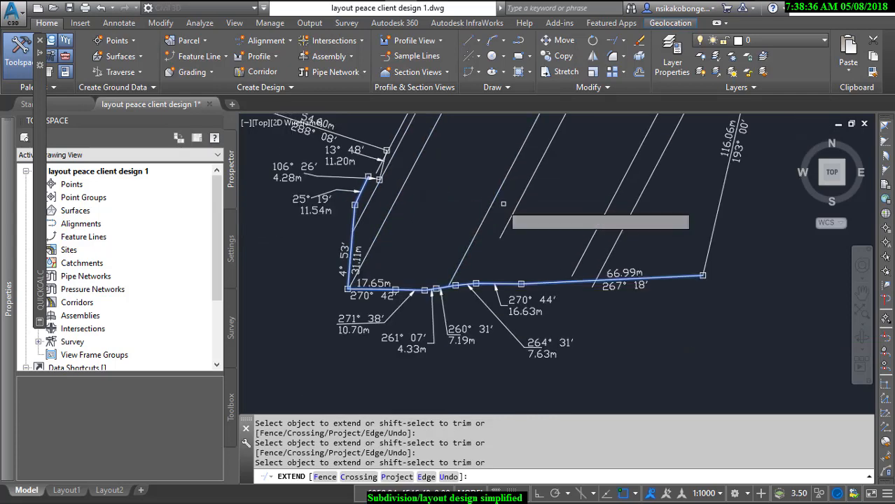
{"action": "left_click", "coordinate": [511, 216]}
{"action": "scroll", "coordinate": [627, 189], "scroll_direction": "down", "scroll_amount": 4}
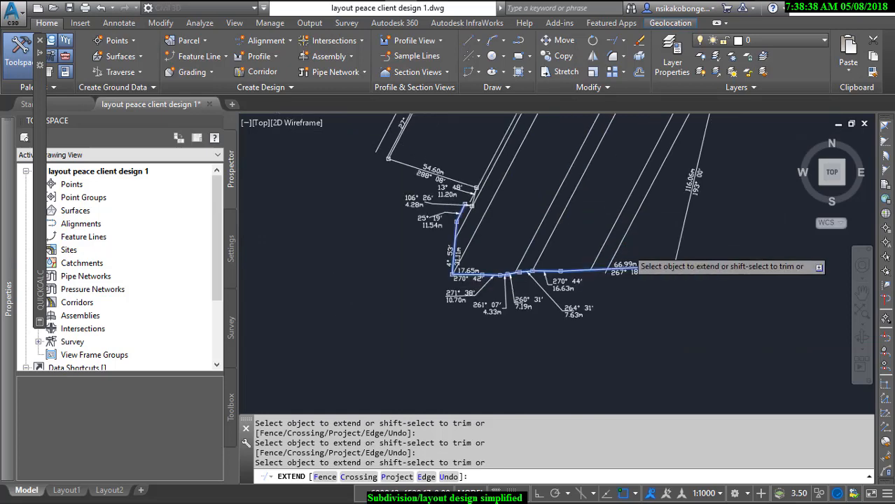
{"action": "scroll", "coordinate": [522, 308], "scroll_direction": "up", "scroll_amount": 8}
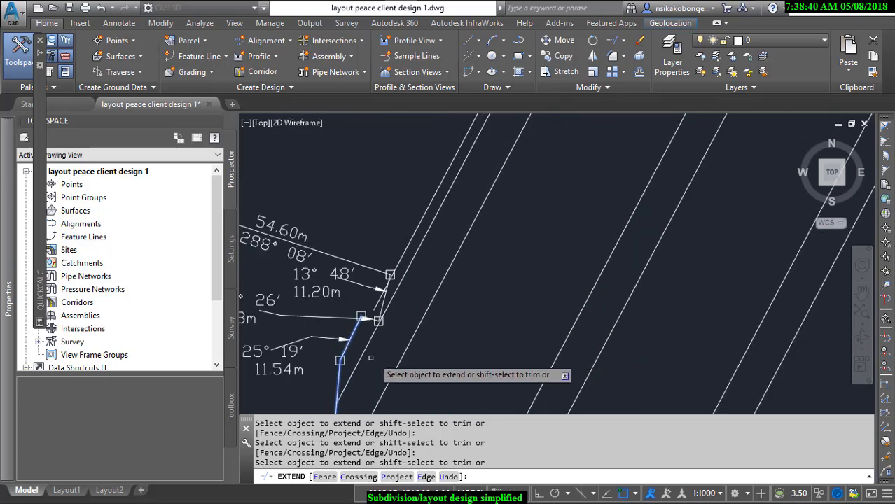
{"action": "scroll", "coordinate": [424, 265], "scroll_direction": "up", "scroll_amount": 4}
{"action": "right_click", "coordinate": [398, 253]}
{"action": "left_click", "coordinate": [420, 261]}
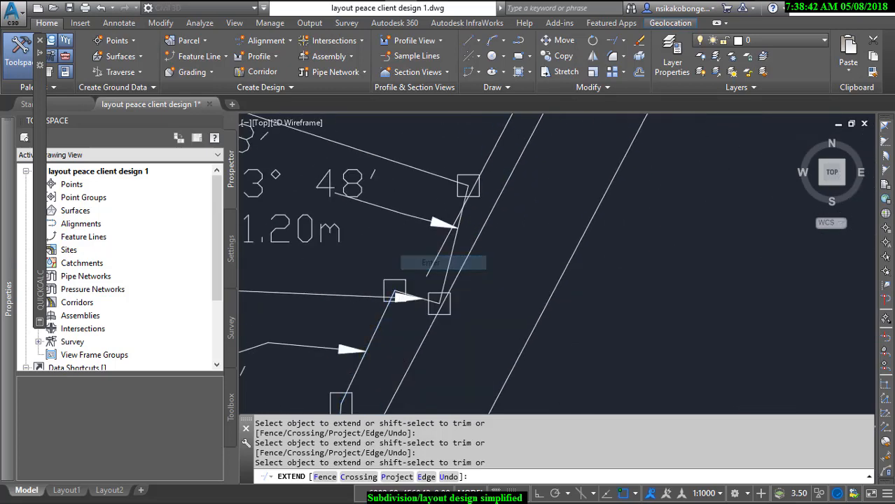
{"action": "key", "text": "Escape"}
- Start Trim and select the 11.20 m, 4.28 m, 11.54 m and 31.11 m southwestern segments as cutting edges
{"action": "left_click", "coordinate": [623, 40]}
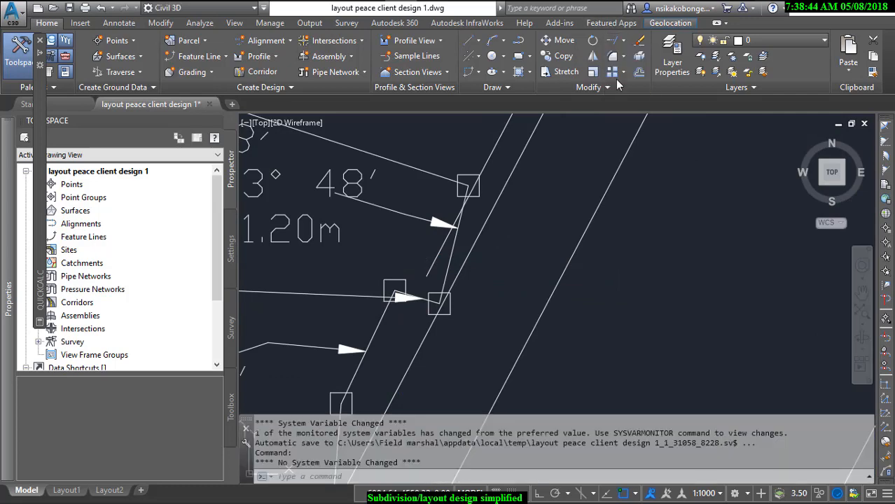
{"action": "left_click", "coordinate": [447, 272]}
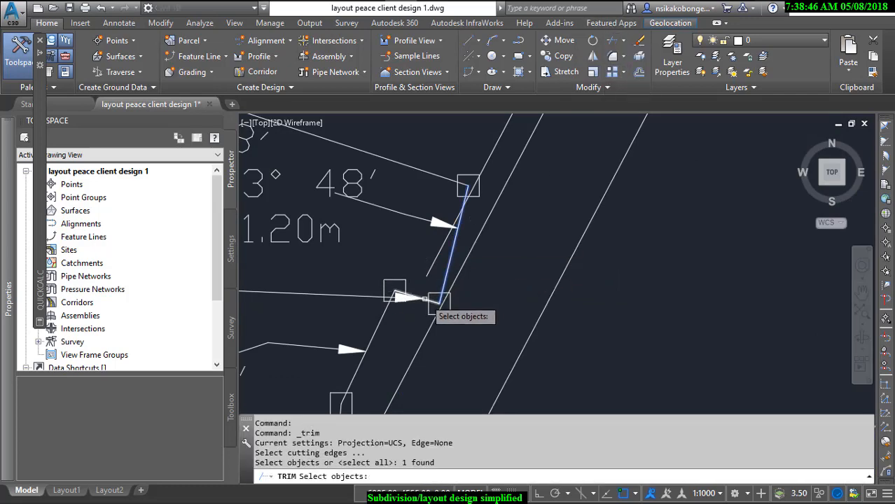
{"action": "scroll", "coordinate": [437, 300], "scroll_direction": "up", "scroll_amount": 3}
{"action": "left_click", "coordinate": [486, 280]}
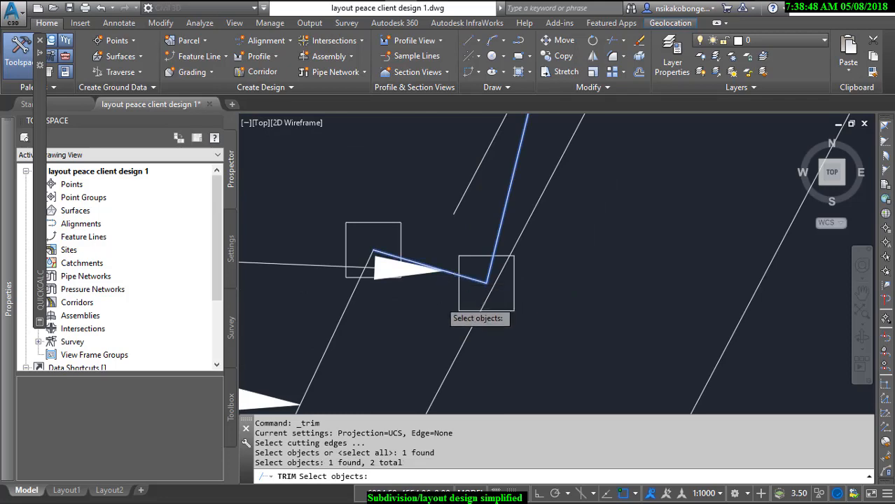
{"action": "scroll", "coordinate": [486, 283], "scroll_direction": "down", "scroll_amount": 3}
{"action": "left_click", "coordinate": [400, 307]}
{"action": "scroll", "coordinate": [435, 262], "scroll_direction": "down", "scroll_amount": 3}
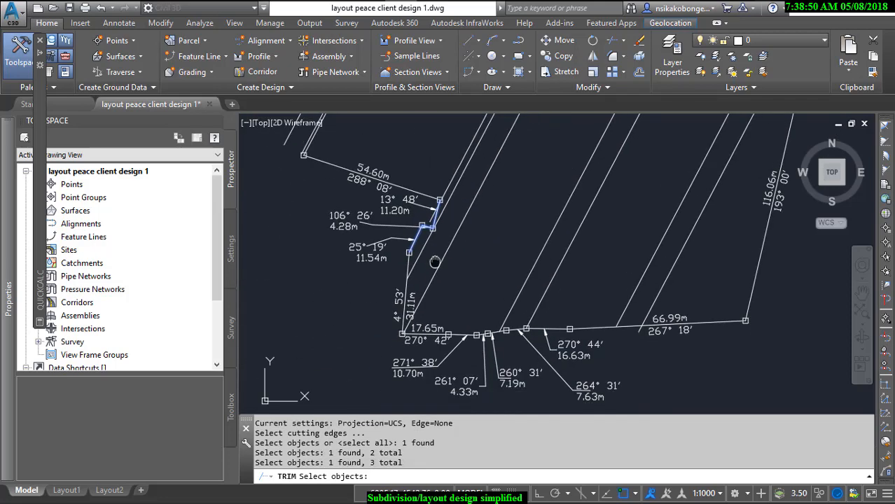
{"action": "scroll", "coordinate": [413, 252], "scroll_direction": "up", "scroll_amount": 3}
{"action": "left_click", "coordinate": [379, 245]}
{"action": "scroll", "coordinate": [435, 238], "scroll_direction": "down", "scroll_amount": 2}
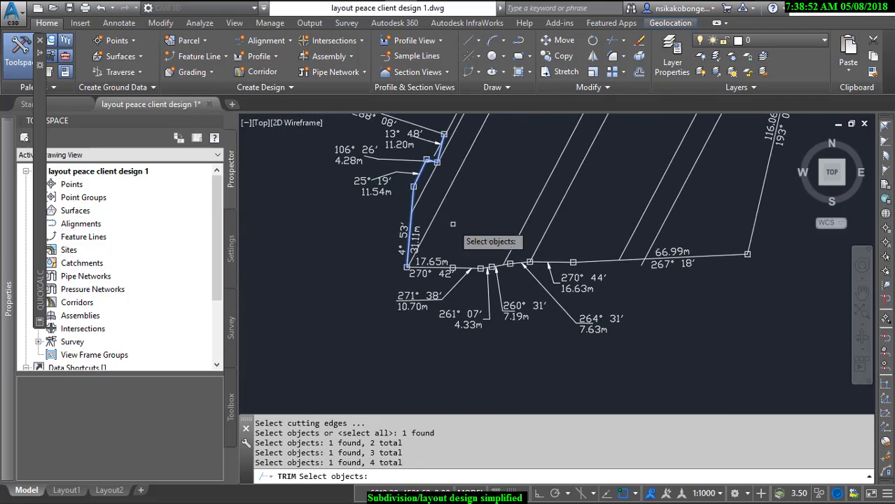
- Add the 17.65 m, 10.70 m and 66.99 m southern segments and the northern boundary line as cutting edges and confirm the selection
{"action": "scroll", "coordinate": [454, 242], "scroll_direction": "up", "scroll_amount": 5}
{"action": "left_click", "coordinate": [382, 311]}
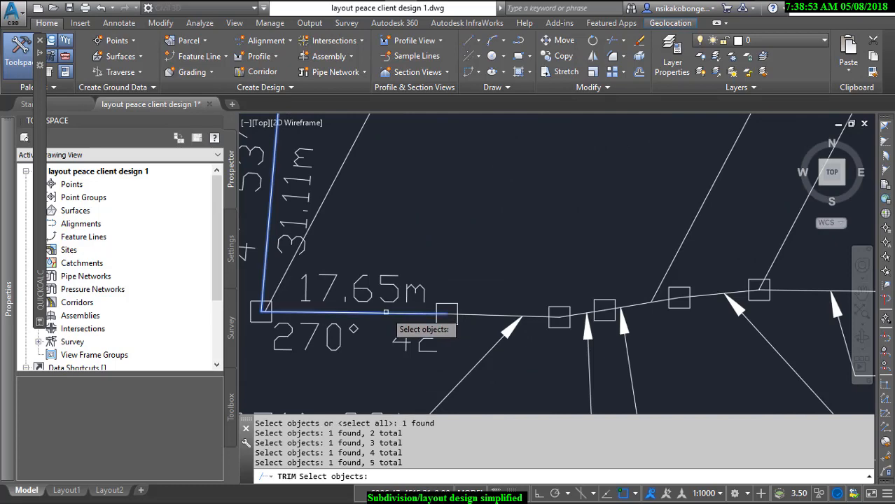
{"action": "left_click", "coordinate": [490, 315]}
{"action": "left_click", "coordinate": [511, 315]}
{"action": "scroll", "coordinate": [582, 311], "scroll_direction": "down", "scroll_amount": 2}
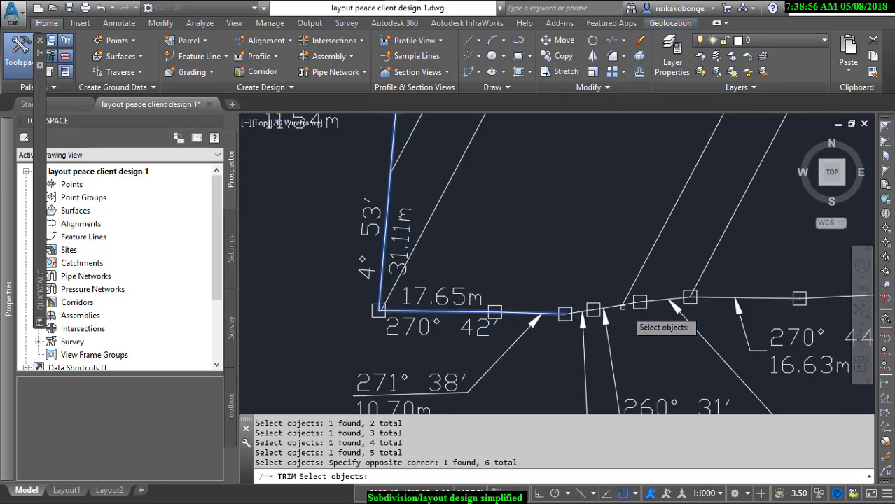
{"action": "scroll", "coordinate": [713, 294], "scroll_direction": "down", "scroll_amount": 2}
{"action": "middle_click_drag", "start_coordinate": [714, 295], "coordinate": [479, 337]}
{"action": "left_click", "coordinate": [626, 334]}
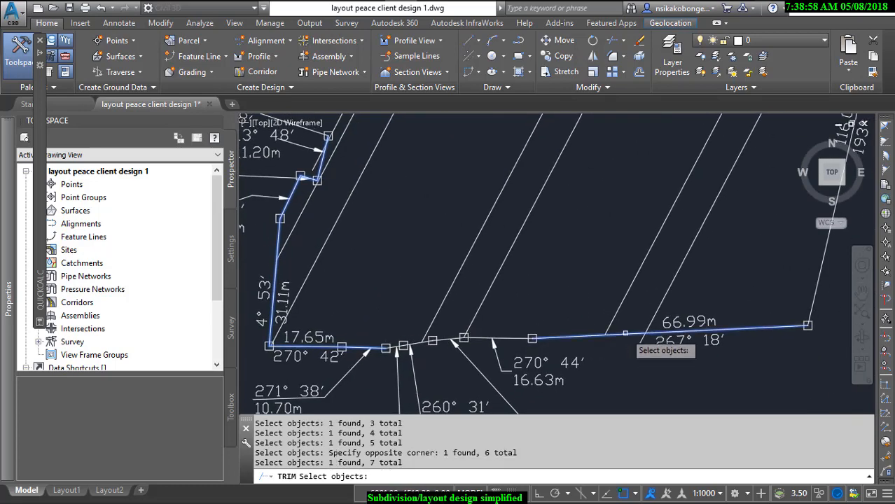
{"action": "scroll", "coordinate": [694, 279], "scroll_direction": "down", "scroll_amount": 2}
{"action": "scroll", "coordinate": [639, 256], "scroll_direction": "up", "scroll_amount": 7}
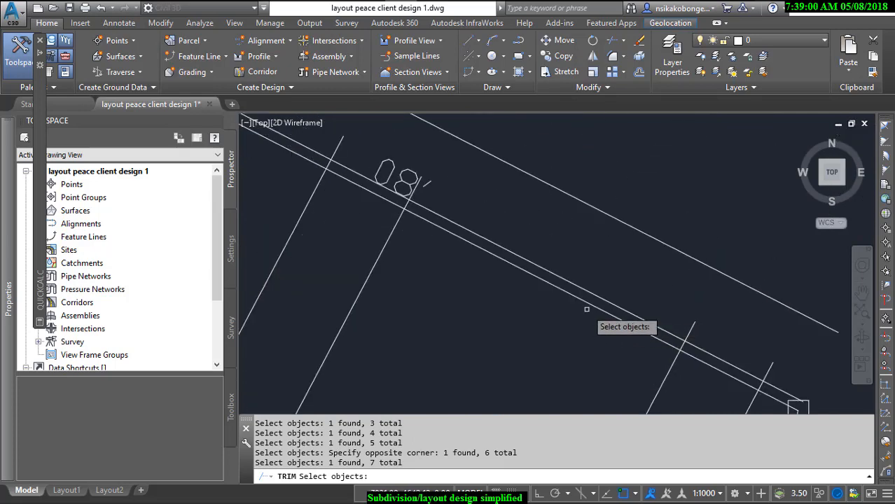
{"action": "left_click", "coordinate": [591, 303]}
{"action": "scroll", "coordinate": [580, 334], "scroll_direction": "down", "scroll_amount": 8}
{"action": "middle_click_drag", "start_coordinate": [463, 320], "coordinate": [493, 259]}
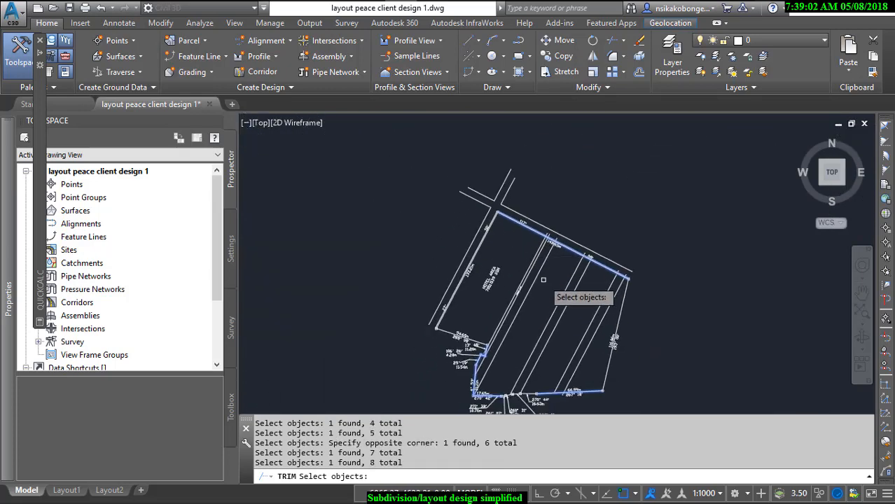
{"action": "key", "text": "Return"}
- Trim the ends of the road and plot strip lines that project beyond the northern boundary
{"action": "scroll", "coordinate": [557, 242], "scroll_direction": "up", "scroll_amount": 6}
{"action": "left_click", "coordinate": [554, 228]}
{"action": "left_click", "coordinate": [550, 221]}
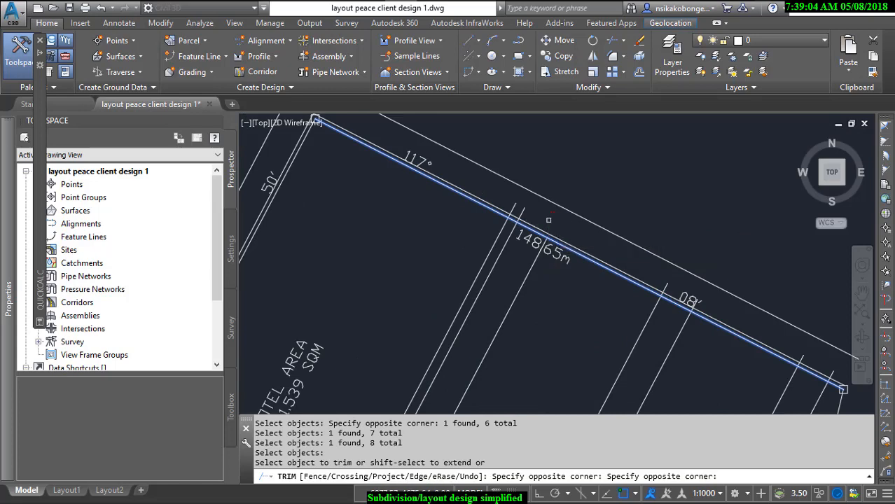
{"action": "left_click", "coordinate": [529, 206]}
{"action": "left_click", "coordinate": [668, 287]}
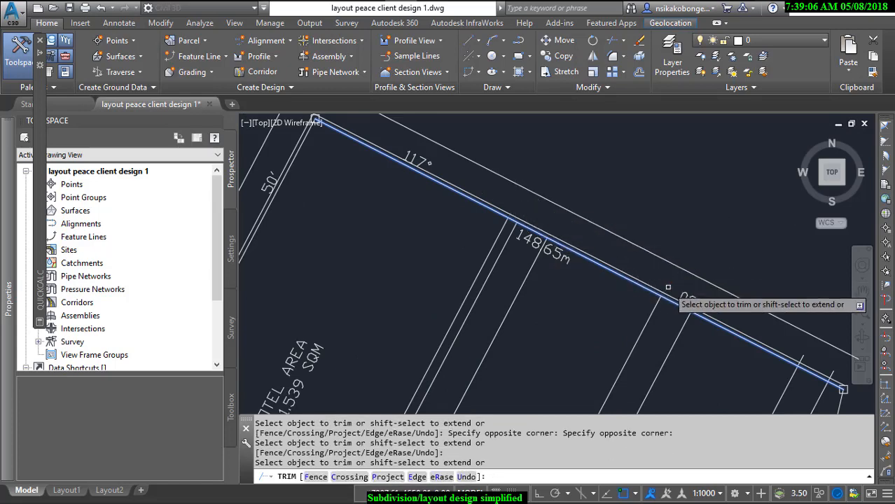
{"action": "scroll", "coordinate": [682, 297], "scroll_direction": "up", "scroll_amount": 3}
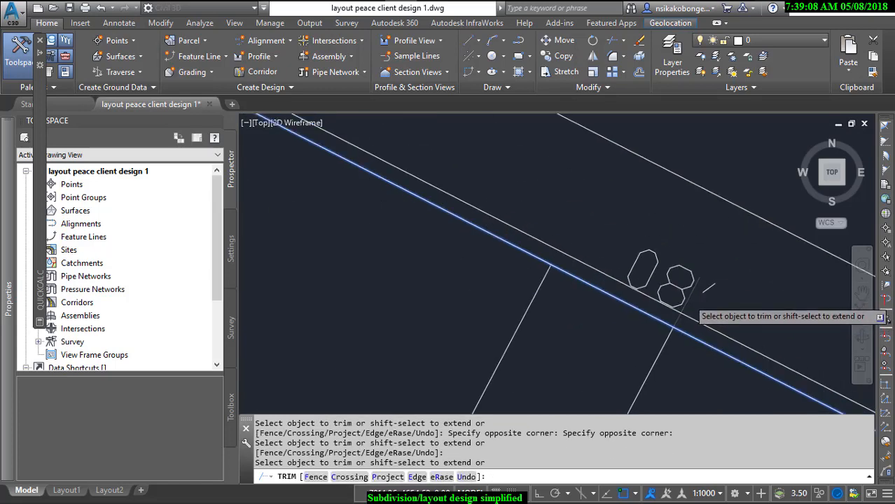
{"action": "left_click", "coordinate": [688, 299]}
{"action": "scroll", "coordinate": [693, 302], "scroll_direction": "down", "scroll_amount": 3}
{"action": "middle_click_drag", "start_coordinate": [723, 307], "coordinate": [546, 240]}
{"action": "scroll", "coordinate": [571, 253], "scroll_direction": "up", "scroll_amount": 3}
{"action": "scroll", "coordinate": [650, 328], "scroll_direction": "down", "scroll_amount": 2}
{"action": "middle_click_drag", "start_coordinate": [660, 327], "coordinate": [543, 227]}
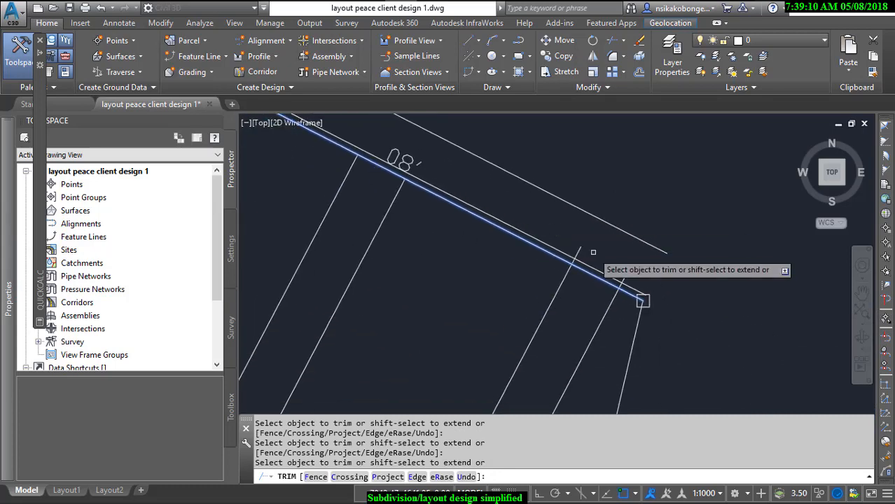
{"action": "left_click", "coordinate": [580, 253]}
{"action": "left_click", "coordinate": [623, 277]}
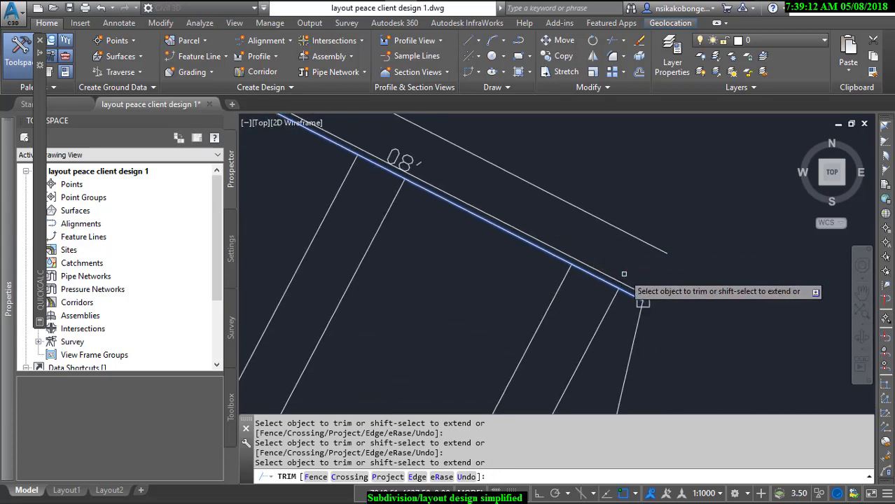
- Trim the end of the easternmost road line that projects beyond the 66.99 m southern boundary segment
{"action": "scroll", "coordinate": [624, 274], "scroll_direction": "down", "scroll_amount": 4}
{"action": "middle_click_drag", "start_coordinate": [570, 361], "coordinate": [585, 305]}
{"action": "scroll", "coordinate": [584, 304], "scroll_direction": "up", "scroll_amount": 3}
{"action": "middle_click_drag", "start_coordinate": [546, 337], "coordinate": [624, 220]}
{"action": "scroll", "coordinate": [614, 334], "scroll_direction": "up", "scroll_amount": 3}
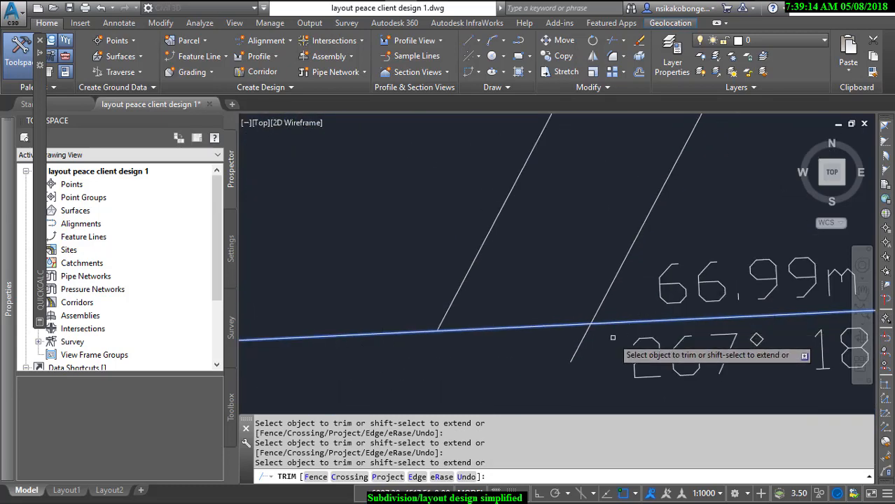
{"action": "left_click", "coordinate": [587, 336]}
{"action": "left_click", "coordinate": [575, 336]}
{"action": "scroll", "coordinate": [575, 336], "scroll_direction": "down", "scroll_amount": 5}
{"action": "middle_click_drag", "start_coordinate": [476, 324], "coordinate": [557, 257]}
{"action": "scroll", "coordinate": [492, 269], "scroll_direction": "up", "scroll_amount": 4}
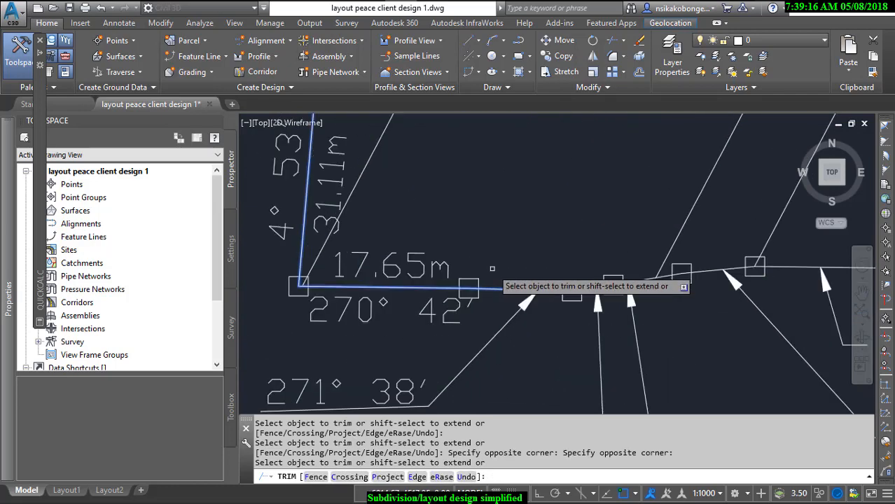
- Trim the line end that projects past the 11.20 m southwestern boundary segment
{"action": "scroll", "coordinate": [603, 267], "scroll_direction": "down", "scroll_amount": 4}
{"action": "scroll", "coordinate": [418, 246], "scroll_direction": "up", "scroll_amount": 4}
{"action": "middle_click_drag", "start_coordinate": [628, 242], "coordinate": [632, 286]}
{"action": "middle_click_drag", "start_coordinate": [599, 166], "coordinate": [497, 319]}
{"action": "mouse_move", "coordinate": [570, 189]}
{"action": "middle_mouse_down"}
{"action": "mouse_move", "coordinate": [522, 279]}
{"action": "mouse_move", "coordinate": [480, 318]}
{"action": "middle_mouse_up"}
{"action": "scroll", "coordinate": [575, 226], "scroll_direction": "down", "scroll_amount": 4}
{"action": "right_click", "coordinate": [610, 236]}
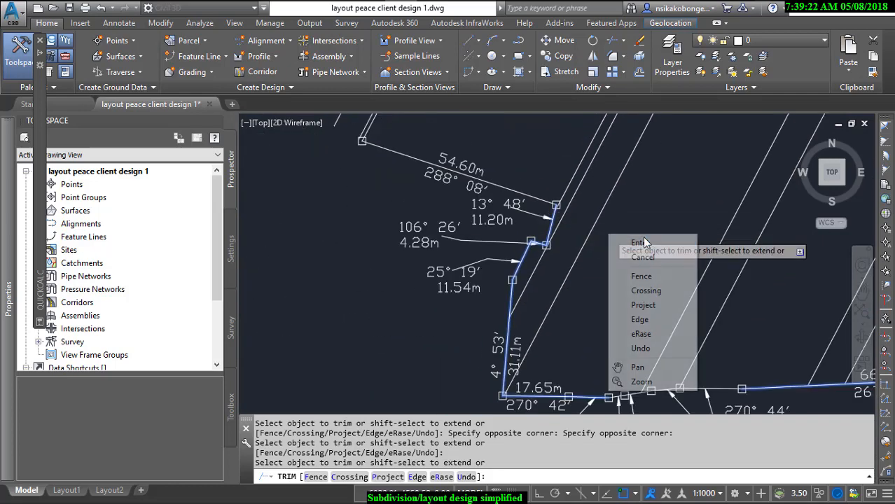
- End the Trim command and check the trimmed ends of the road and plot strip lines along the parcel boundary
{"action": "left_click", "coordinate": [640, 242]}
{"action": "scroll", "coordinate": [792, 280], "scroll_direction": "down", "scroll_amount": 5}
{"action": "scroll", "coordinate": [791, 280], "scroll_direction": "up", "scroll_amount": 10}
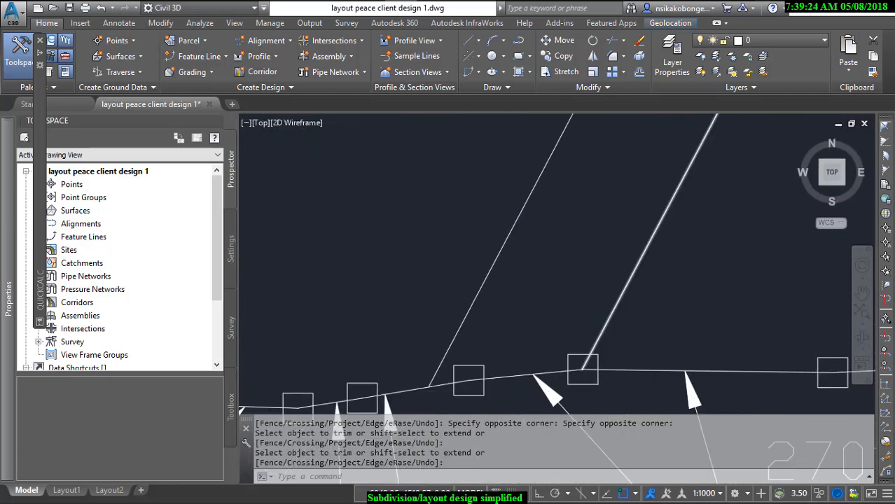
{"action": "scroll", "coordinate": [630, 210], "scroll_direction": "down", "scroll_amount": 5}
{"action": "scroll", "coordinate": [632, 208], "scroll_direction": "up", "scroll_amount": 4}
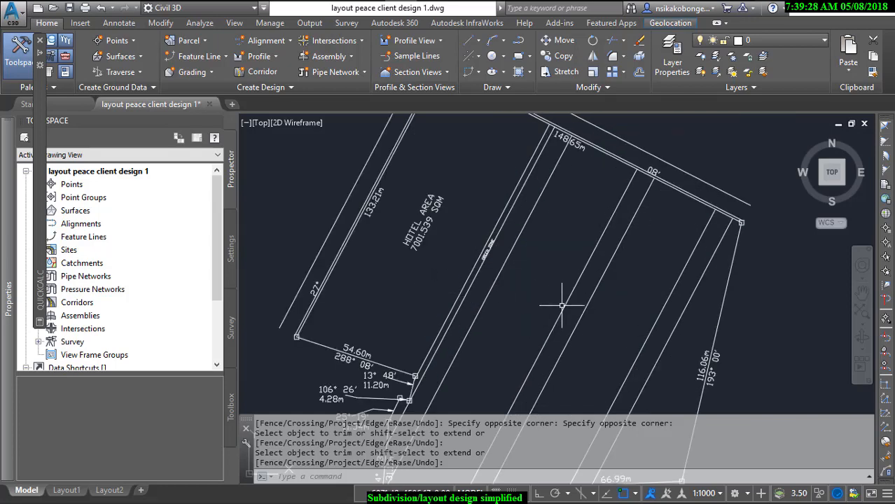
{"action": "scroll", "coordinate": [626, 221], "scroll_direction": "down", "scroll_amount": 4}
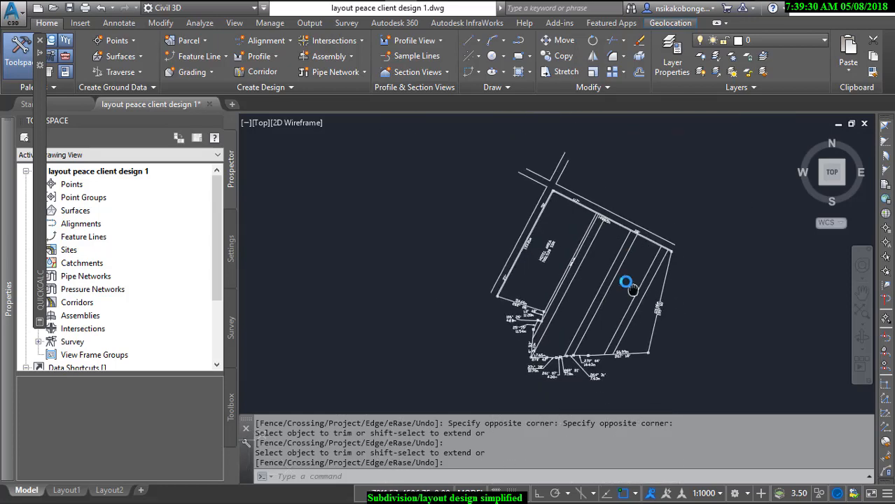
{"action": "scroll", "coordinate": [599, 212], "scroll_direction": "up", "scroll_amount": 4}
{"action": "scroll", "coordinate": [599, 212], "scroll_direction": "up", "scroll_amount": 1}
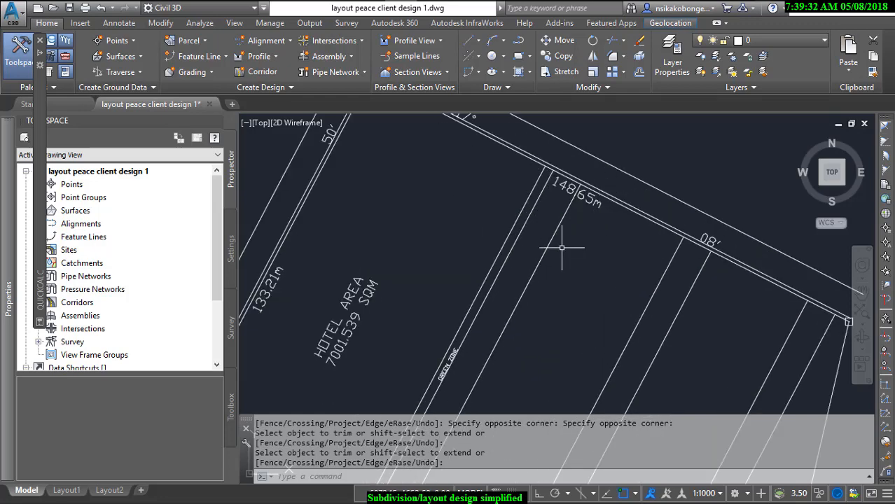
{"action": "middle_click_drag", "start_coordinate": [591, 253], "coordinate": [592, 194]}
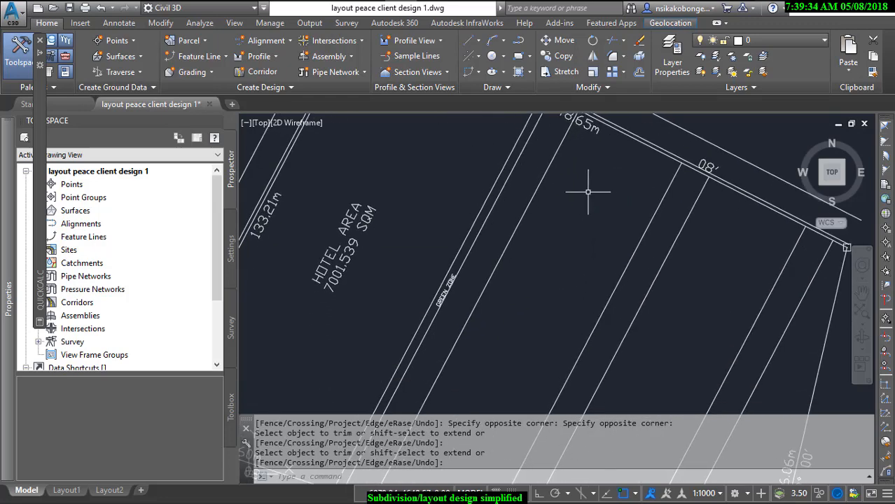
- Measure the perpendicular width of the western plot strip between its two long lines
{"action": "left_click", "coordinate": [191, 23]}
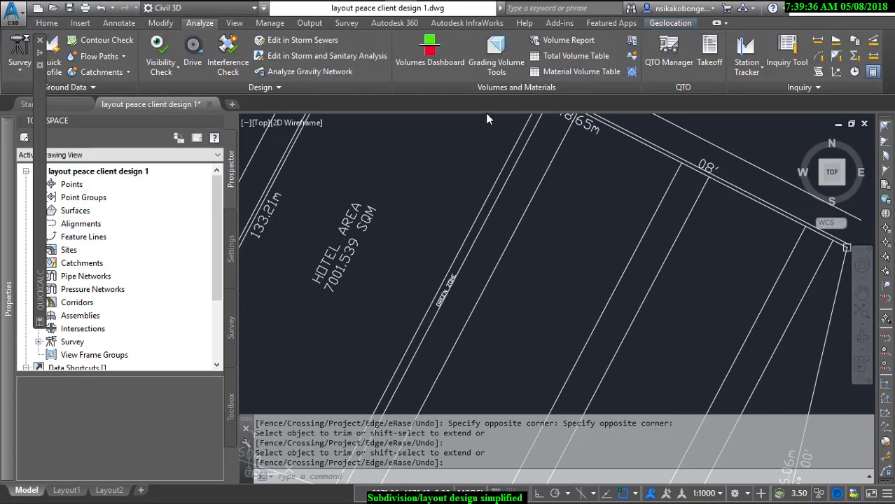
{"action": "left_click", "coordinate": [836, 42]}
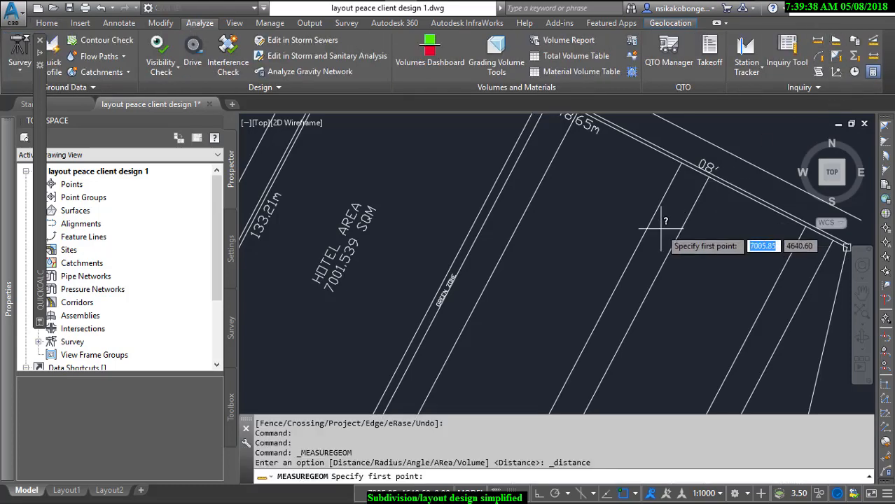
{"action": "left_click", "coordinate": [517, 224]}
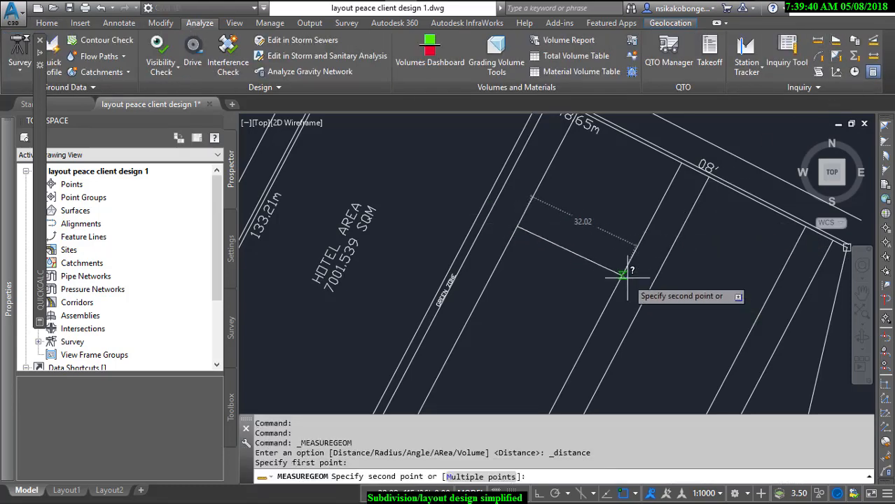
{"action": "left_click", "coordinate": [621, 279]}
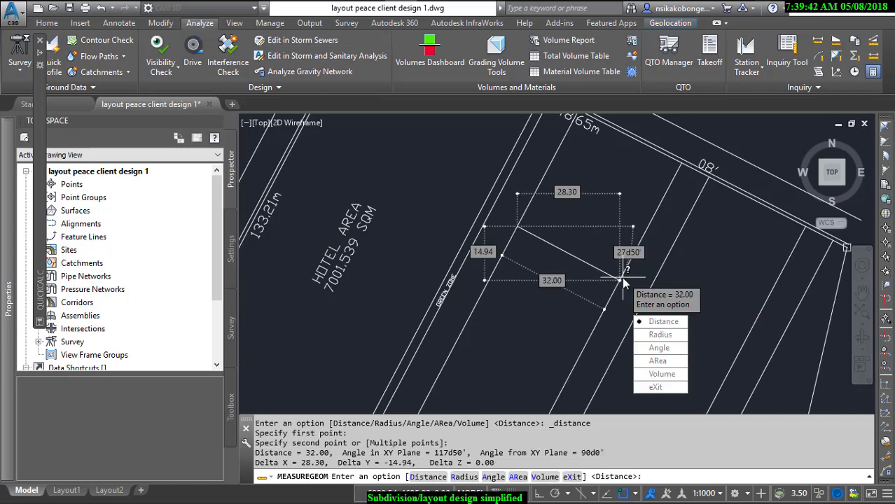
{"action": "key", "text": "Escape"}
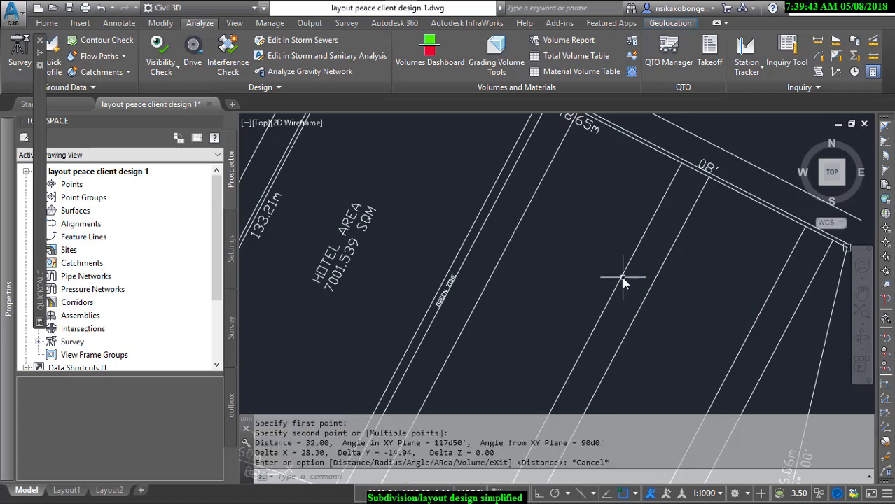
- Measure the perpendicular width of the middle plot strip between the two access roads
{"action": "right_click", "coordinate": [662, 291]}
{"action": "left_click", "coordinate": [674, 297]}
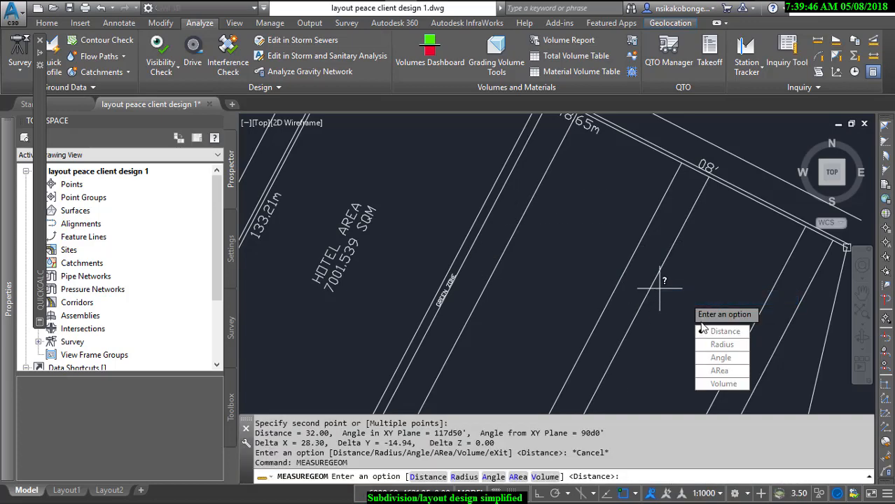
{"action": "left_click", "coordinate": [703, 330]}
{"action": "left_click", "coordinate": [651, 286]}
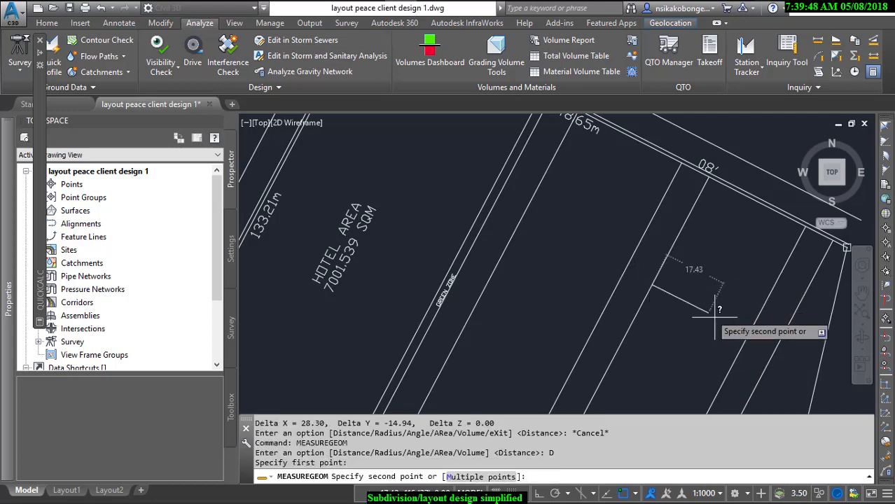
{"action": "left_click", "coordinate": [746, 330]}
{"action": "scroll", "coordinate": [762, 338], "scroll_direction": "down", "scroll_amount": 2}
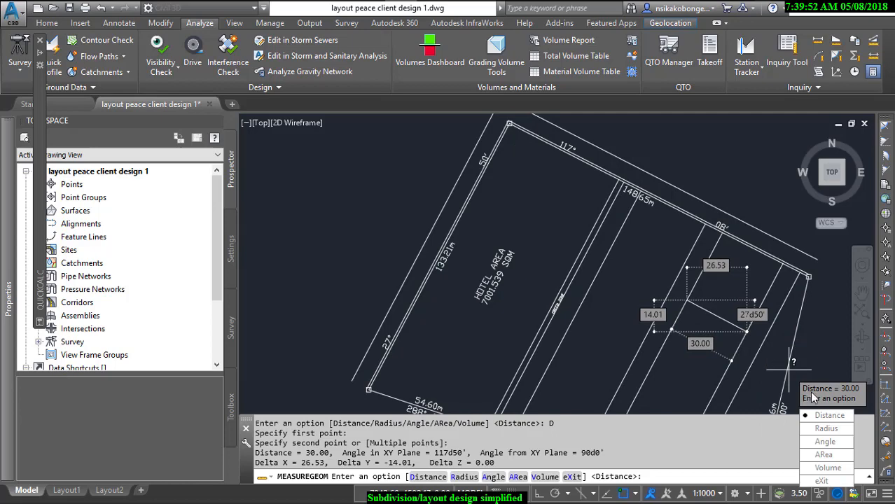
- Measure the distance from the easternmost road line to the 116.06 m eastern boundary
{"action": "left_click", "coordinate": [821, 415]}
{"action": "left_click", "coordinate": [764, 341]}
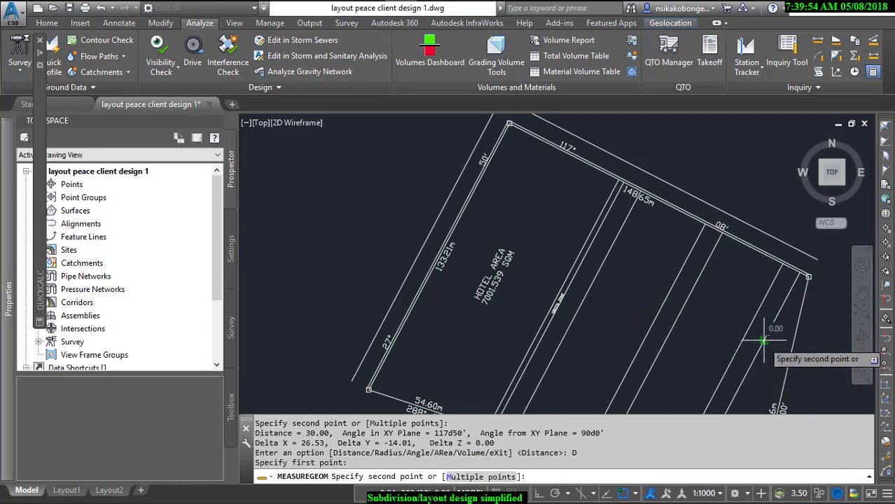
{"action": "left_click", "coordinate": [811, 380]}
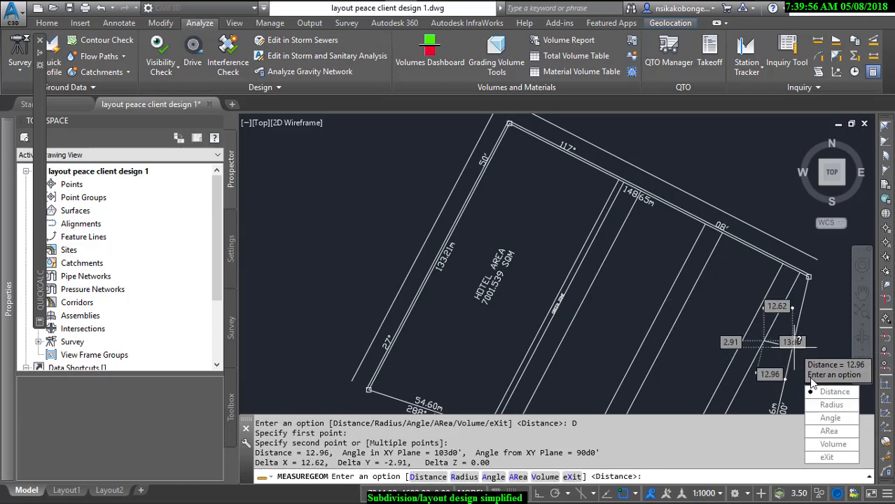
{"action": "left_click", "coordinate": [830, 393]}
{"action": "scroll", "coordinate": [741, 291], "scroll_direction": "down", "scroll_amount": 2}
{"action": "middle_click_drag", "start_coordinate": [740, 292], "coordinate": [625, 181]}
{"action": "left_click", "coordinate": [603, 166]}
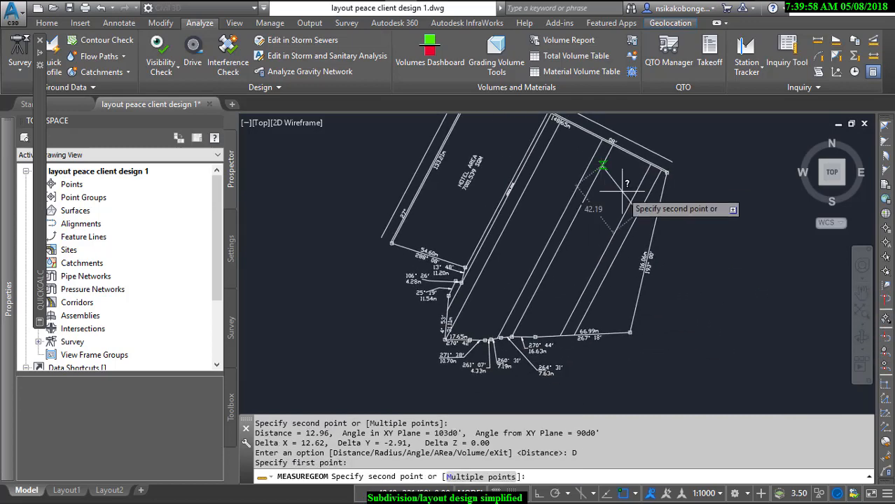
{"action": "key", "text": "Escape"}
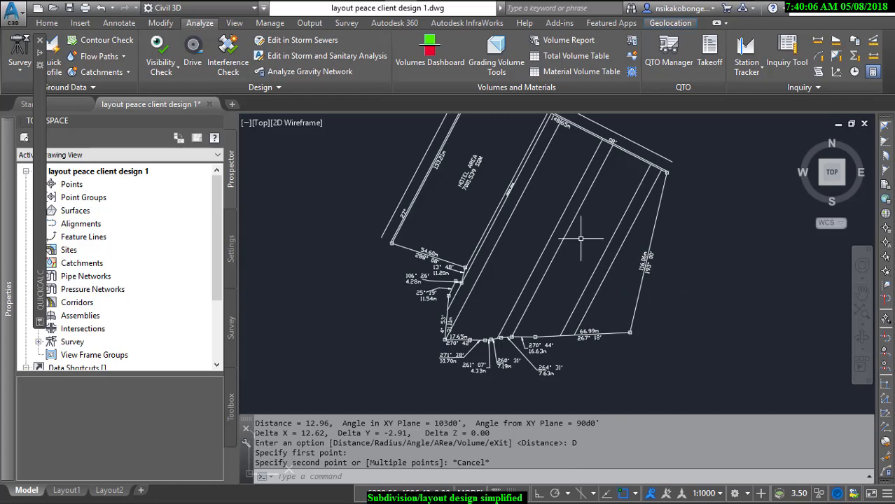
- Examine the plot strips and access roads between the southern boundary and the 148.65 m northern boundary
{"action": "scroll", "coordinate": [665, 175], "scroll_direction": "up", "scroll_amount": 2}
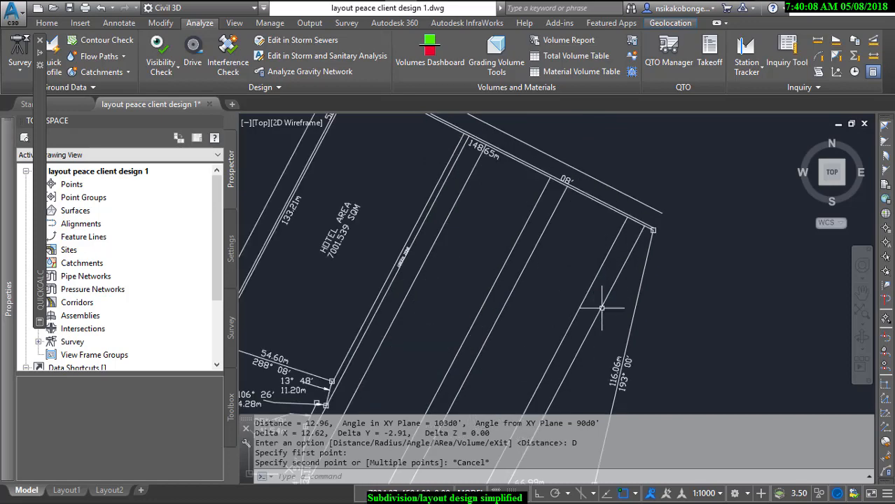
{"action": "middle_click_drag", "start_coordinate": [607, 313], "coordinate": [618, 277]}
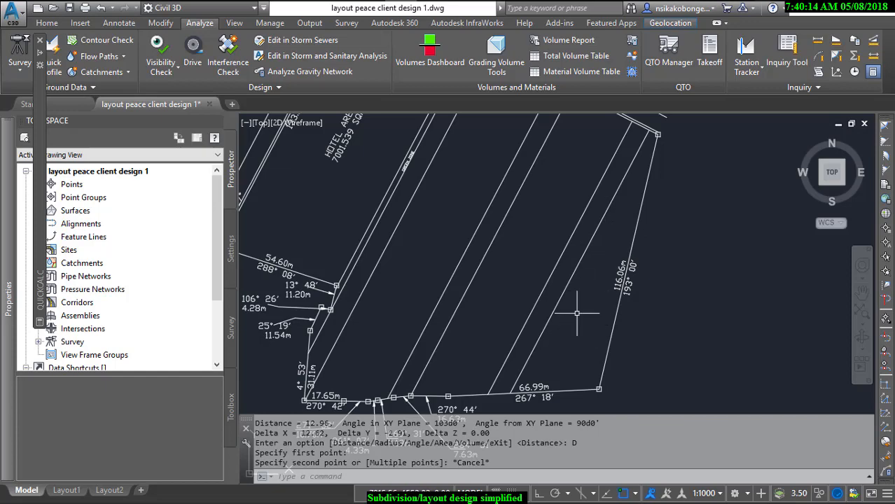
{"action": "middle_click_drag", "start_coordinate": [514, 311], "coordinate": [536, 343]}
{"action": "middle_click_drag", "start_coordinate": [455, 253], "coordinate": [483, 270]}
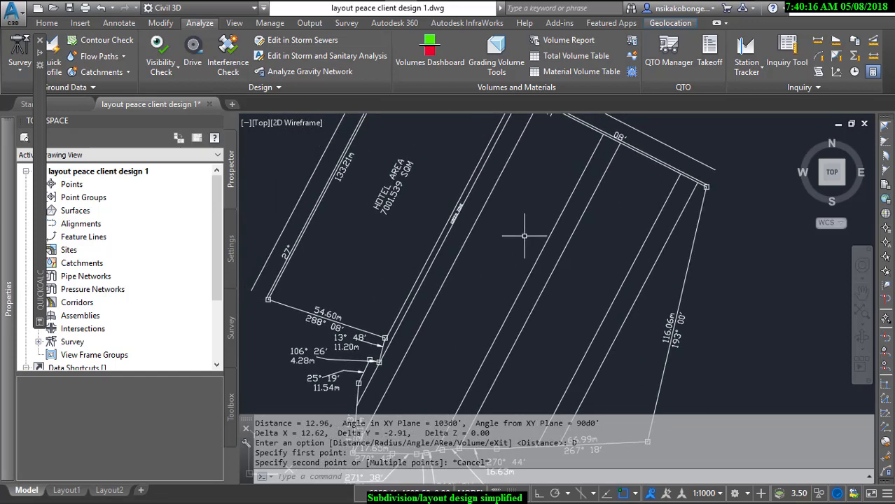
{"action": "middle_click_drag", "start_coordinate": [530, 181], "coordinate": [536, 250]}
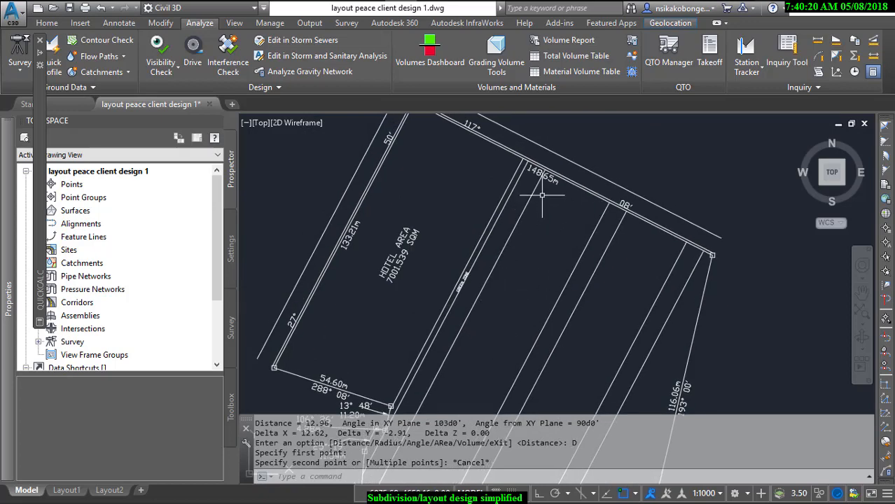
{"action": "scroll", "coordinate": [561, 196], "scroll_direction": "up", "scroll_amount": 5}
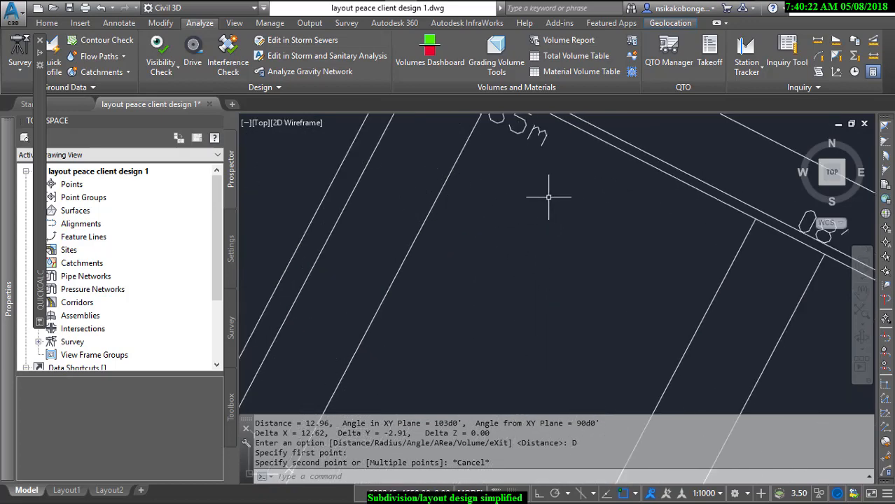
{"action": "scroll", "coordinate": [550, 194], "scroll_direction": "down", "scroll_amount": 3}
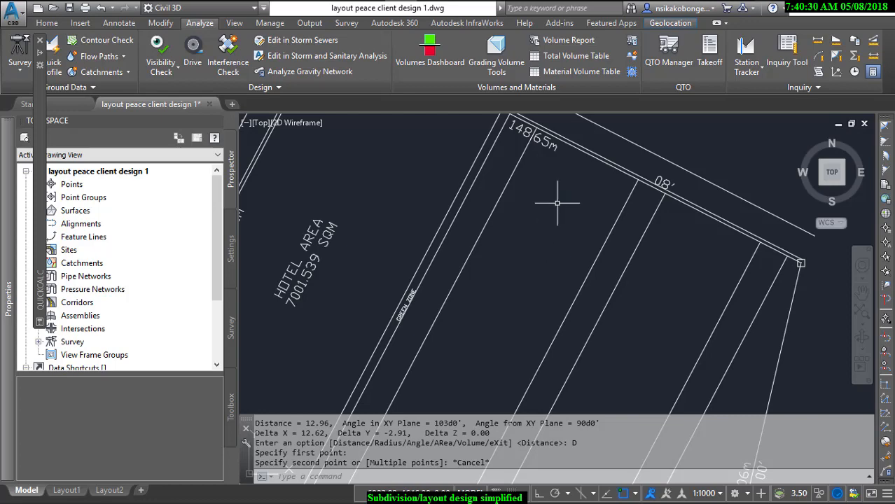
{"action": "middle_click_drag", "start_coordinate": [545, 166], "coordinate": [524, 208]}
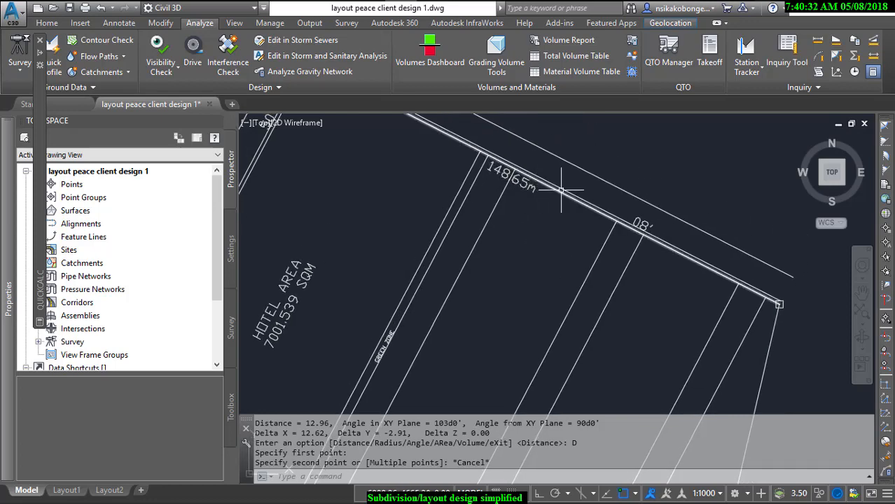
- Offset the 148.65 m northern boundary line 25 m southward into the parcel and offset that copy another 25 m
{"action": "left_click", "coordinate": [47, 22]}
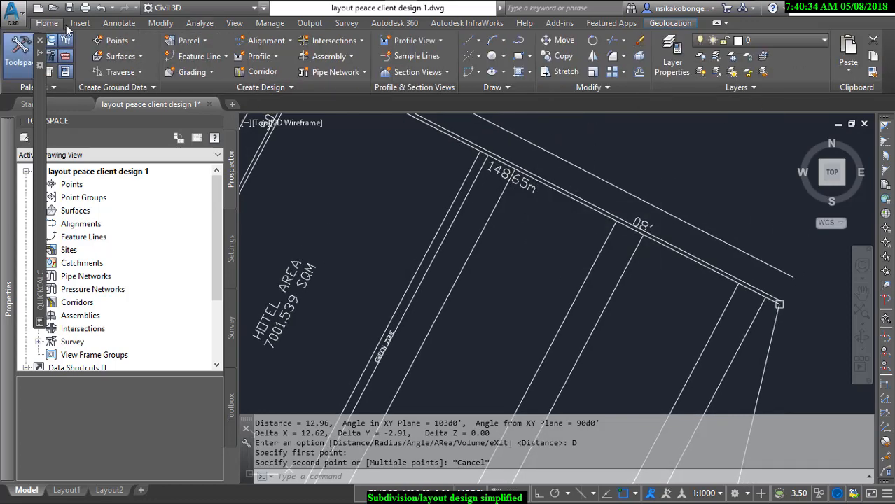
{"action": "left_click", "coordinate": [639, 72]}
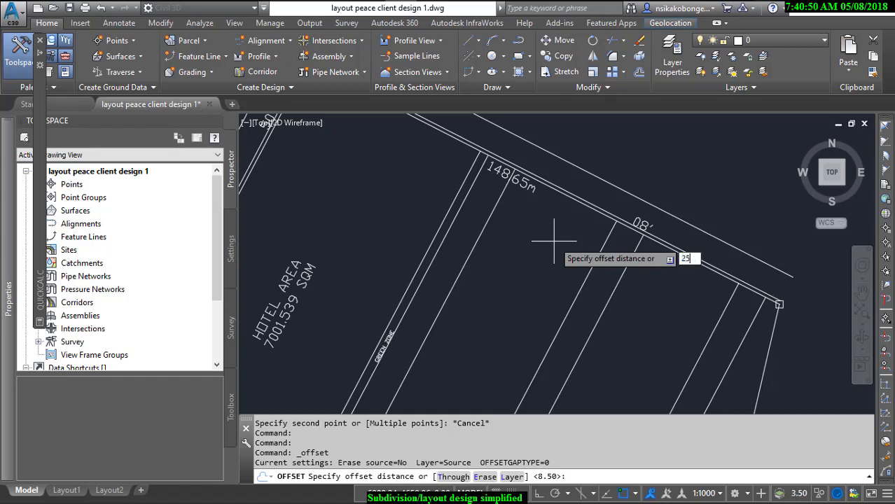
{"action": "key", "text": "Return"}
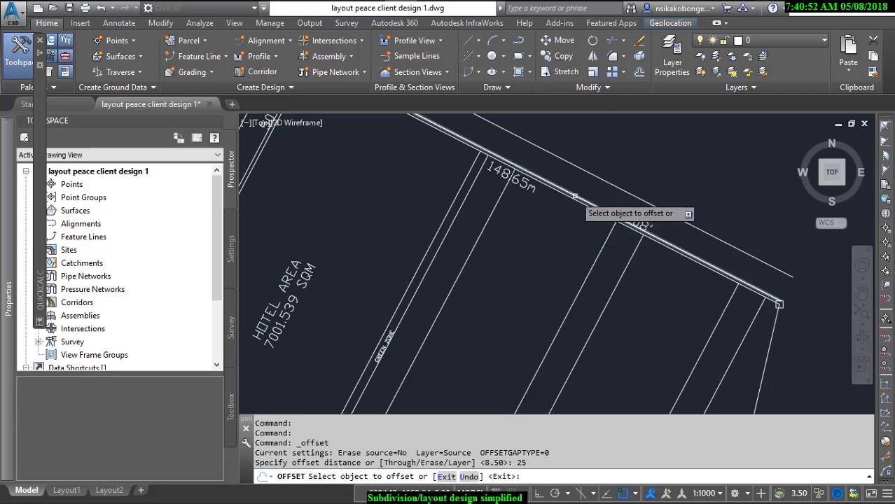
{"action": "left_click", "coordinate": [574, 198]}
{"action": "left_click", "coordinate": [540, 282]}
{"action": "middle_click_drag", "start_coordinate": [534, 286], "coordinate": [572, 193]}
{"action": "left_click", "coordinate": [573, 187]}
{"action": "left_click", "coordinate": [499, 252]}
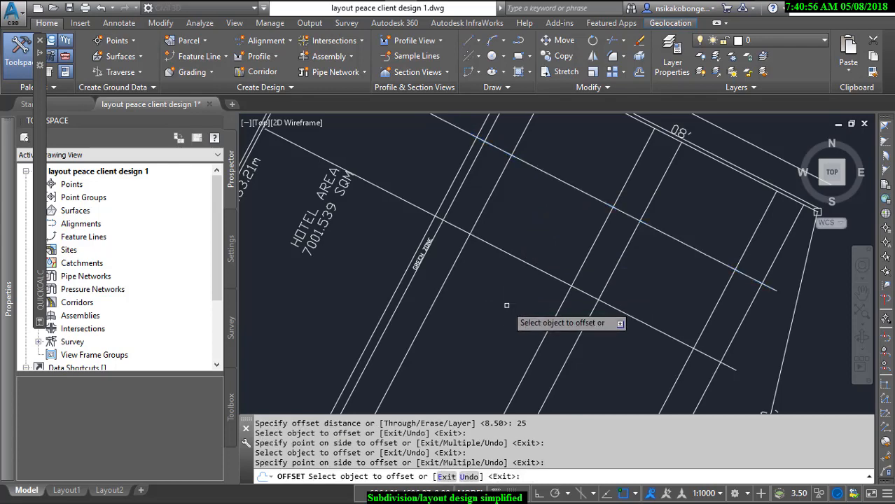
- Create the third and fourth cross lines southward, each offset 25 m from the preceding one
{"action": "middle_click_drag", "start_coordinate": [513, 256], "coordinate": [557, 208]}
{"action": "left_click", "coordinate": [554, 199]}
{"action": "left_click", "coordinate": [473, 261]}
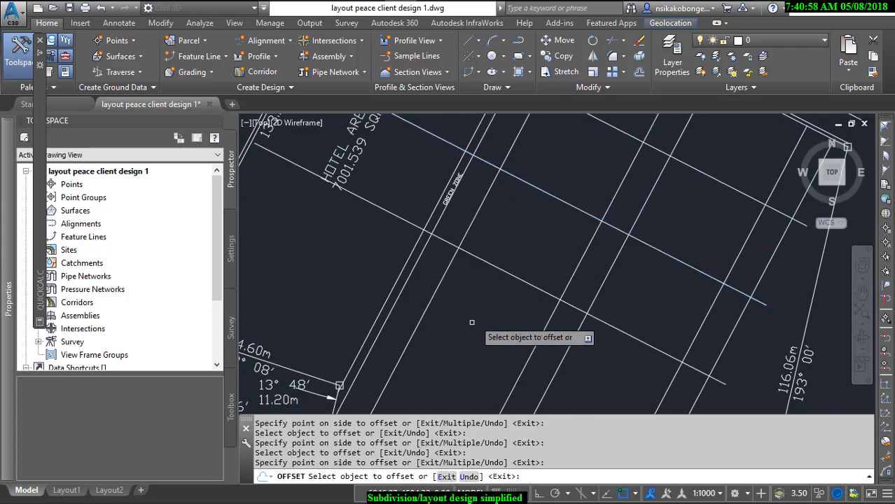
{"action": "middle_click_drag", "start_coordinate": [474, 264], "coordinate": [506, 182]}
{"action": "left_click", "coordinate": [529, 160]}
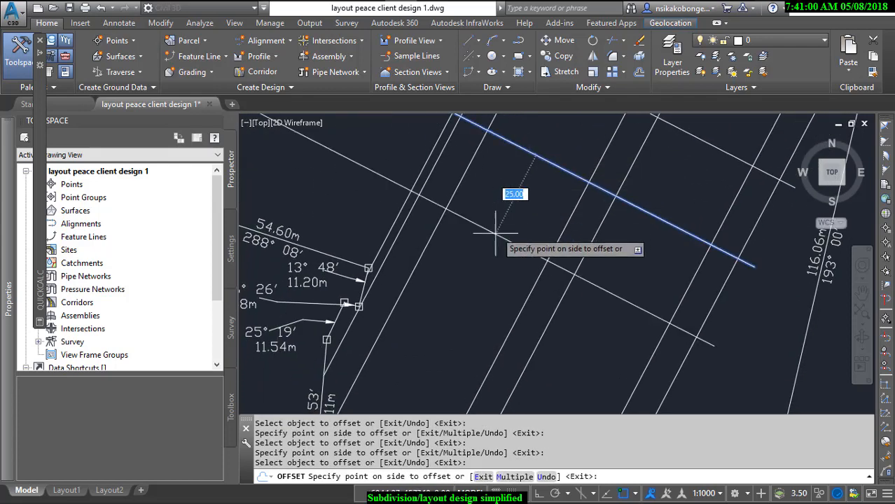
{"action": "left_click", "coordinate": [491, 238]}
- Create the fifth and sixth cross lines at 25 m offsets toward the southern boundary and end the Offset command
{"action": "middle_click_drag", "start_coordinate": [492, 241], "coordinate": [513, 177]}
{"action": "left_click", "coordinate": [519, 161]}
{"action": "left_click", "coordinate": [478, 238]}
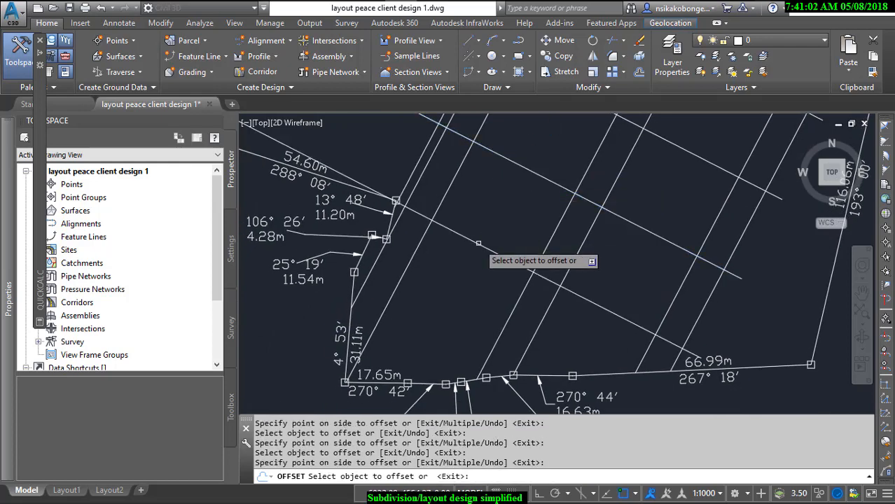
{"action": "left_click", "coordinate": [476, 241]}
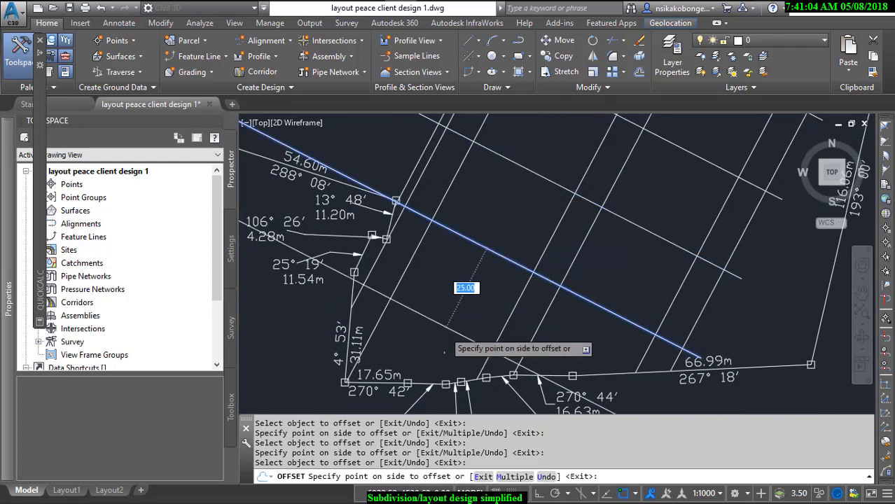
{"action": "left_click", "coordinate": [462, 290]}
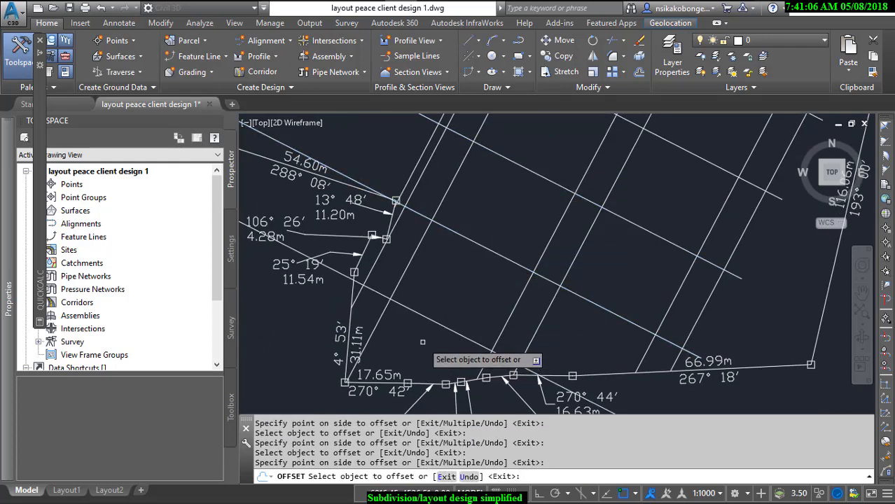
{"action": "right_click", "coordinate": [465, 297]}
{"action": "left_click", "coordinate": [468, 301]}
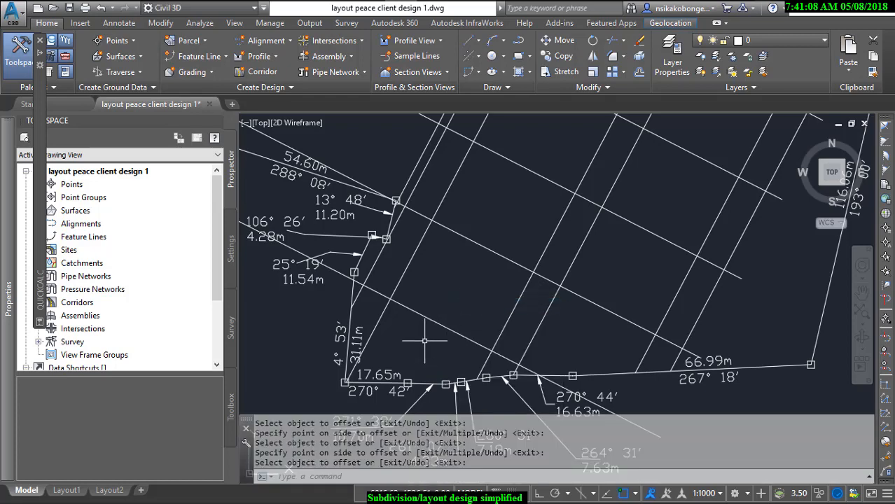
{"action": "scroll", "coordinate": [441, 280], "scroll_direction": "down", "scroll_amount": 3}
{"action": "scroll", "coordinate": [444, 271], "scroll_direction": "up", "scroll_amount": 2}
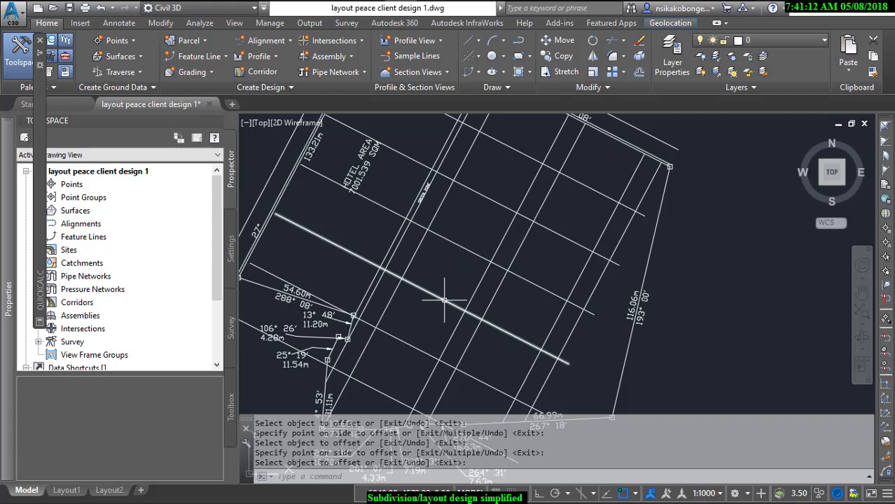
- Offset the fourth cross line from the northern boundary 8.5 m southward to form a cross road, and end the Offset command
{"action": "left_click", "coordinate": [640, 72]}
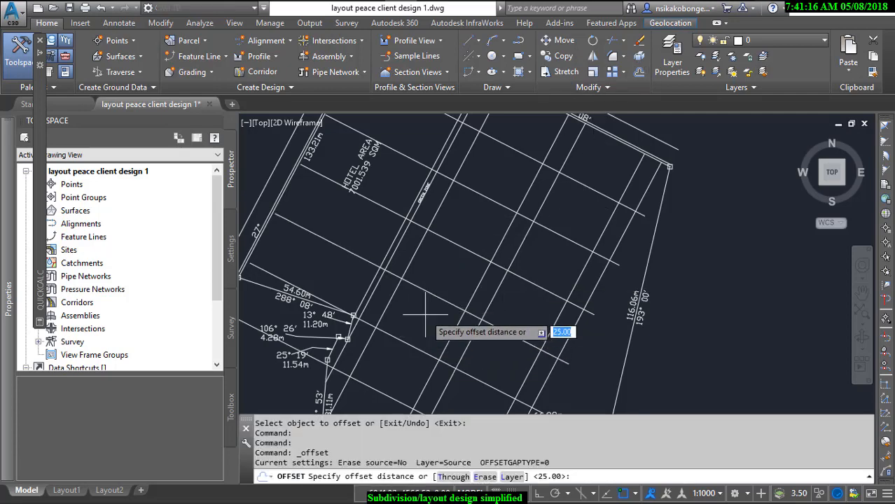
{"action": "key", "text": "Return"}
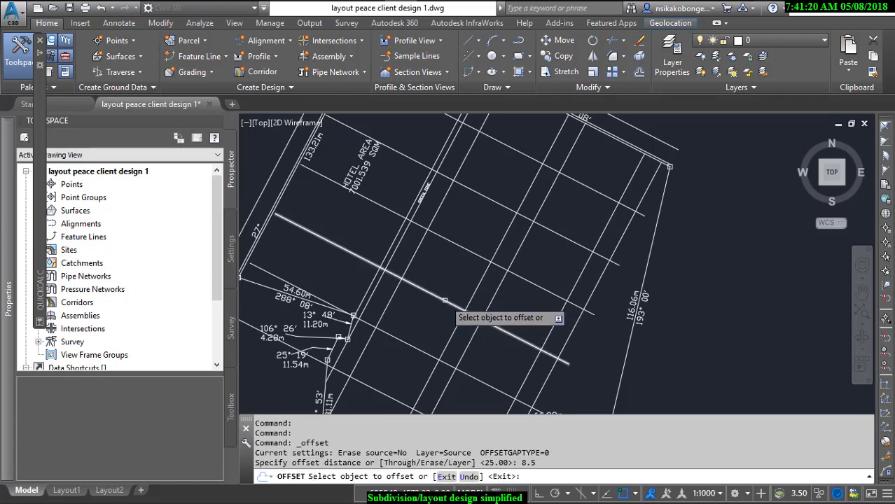
{"action": "scroll", "coordinate": [440, 245], "scroll_direction": "down", "scroll_amount": 3}
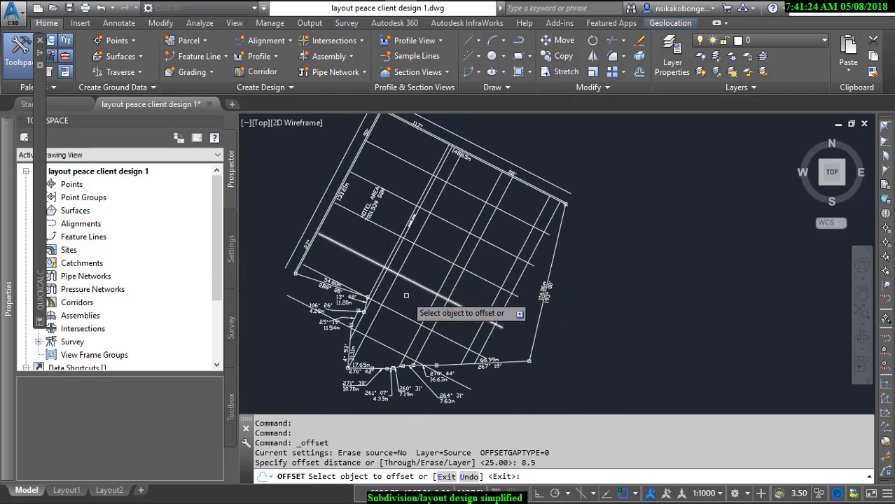
{"action": "left_click", "coordinate": [415, 227]}
{"action": "left_click", "coordinate": [405, 297]}
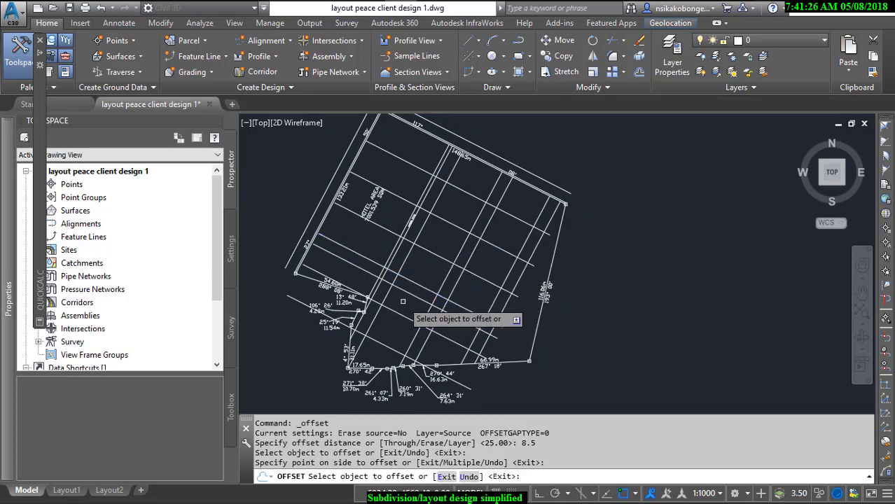
{"action": "scroll", "coordinate": [412, 298], "scroll_direction": "up", "scroll_amount": 4}
{"action": "right_click", "coordinate": [412, 298]}
{"action": "left_click", "coordinate": [423, 310]}
{"action": "scroll", "coordinate": [419, 320], "scroll_direction": "down", "scroll_amount": 4}
{"action": "middle_click_drag", "start_coordinate": [418, 320], "coordinate": [428, 261]}
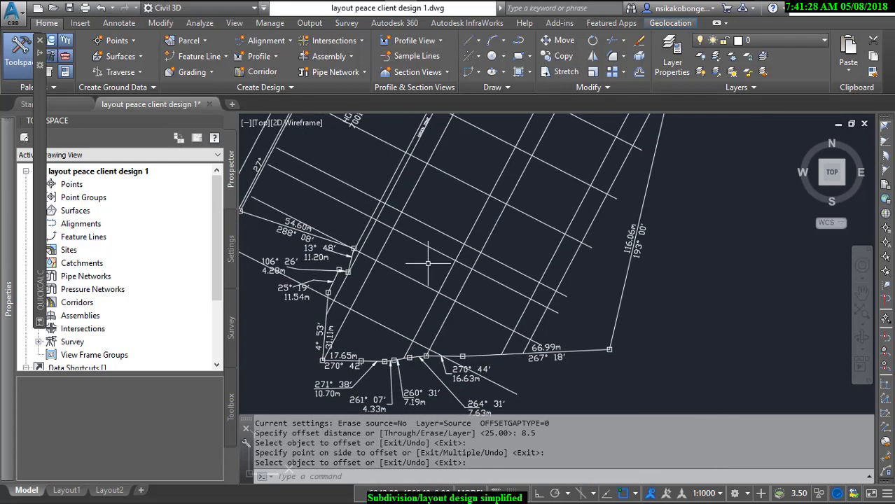
- Erase the other five cross lines, three north and two south of the 8.5 m road pair, keeping the long strip lines
{"action": "left_click", "coordinate": [424, 271]}
{"action": "left_click", "coordinate": [399, 309]}
{"action": "left_click", "coordinate": [397, 309]}
{"action": "left_click", "coordinate": [370, 322]}
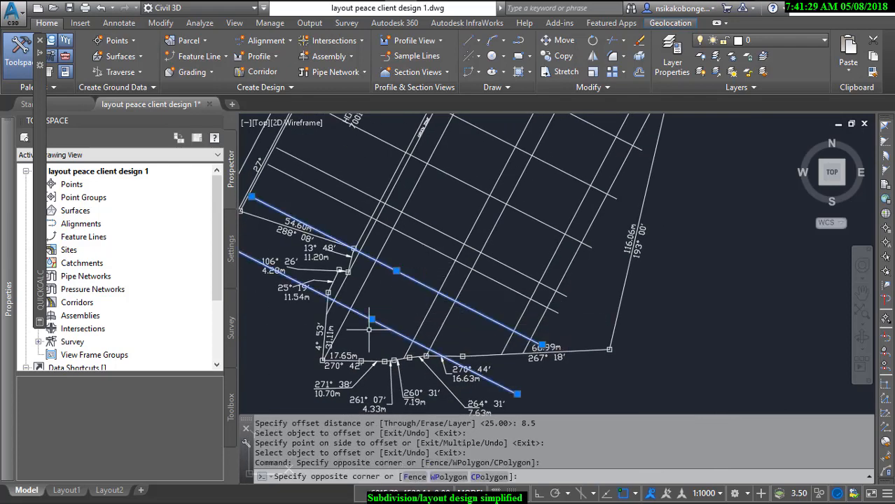
{"action": "left_click", "coordinate": [468, 165]}
{"action": "left_click", "coordinate": [457, 206]}
{"action": "middle_click_drag", "start_coordinate": [478, 166], "coordinate": [460, 213]}
{"action": "left_click", "coordinate": [476, 177]}
{"action": "left_click", "coordinate": [453, 202]}
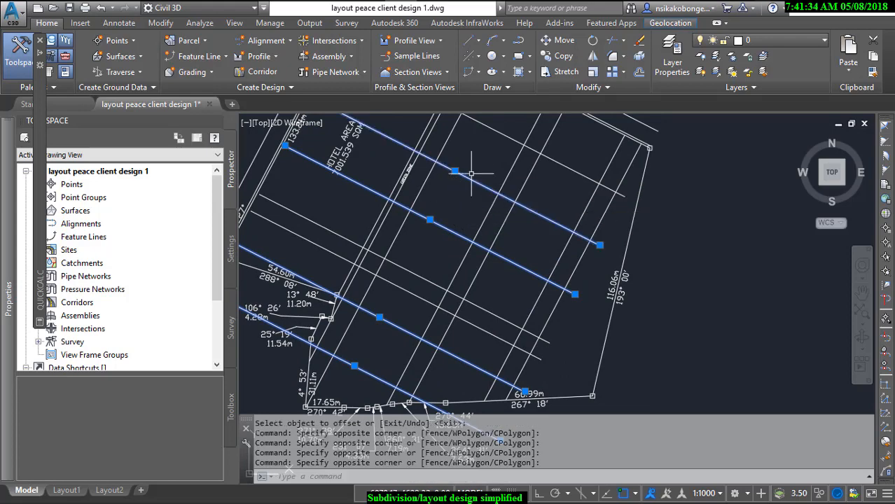
{"action": "left_click", "coordinate": [532, 126]}
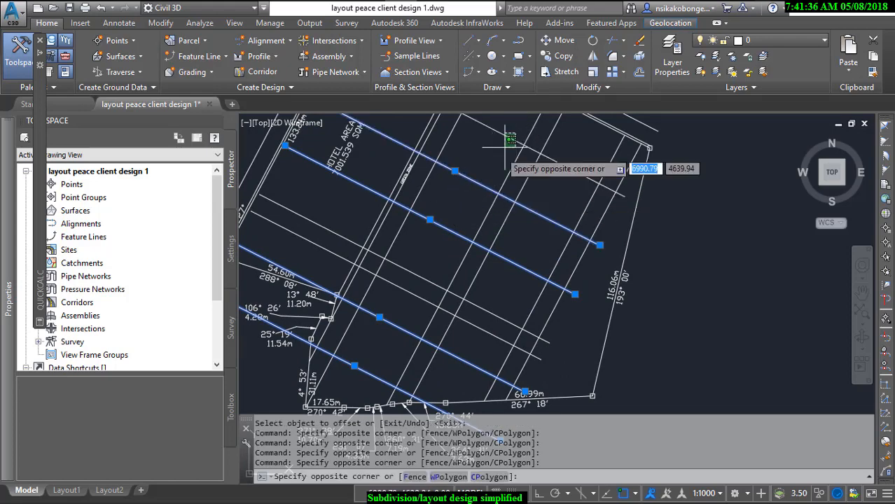
{"action": "left_click", "coordinate": [478, 155]}
{"action": "scroll", "coordinate": [478, 155], "scroll_direction": "down", "scroll_amount": 2}
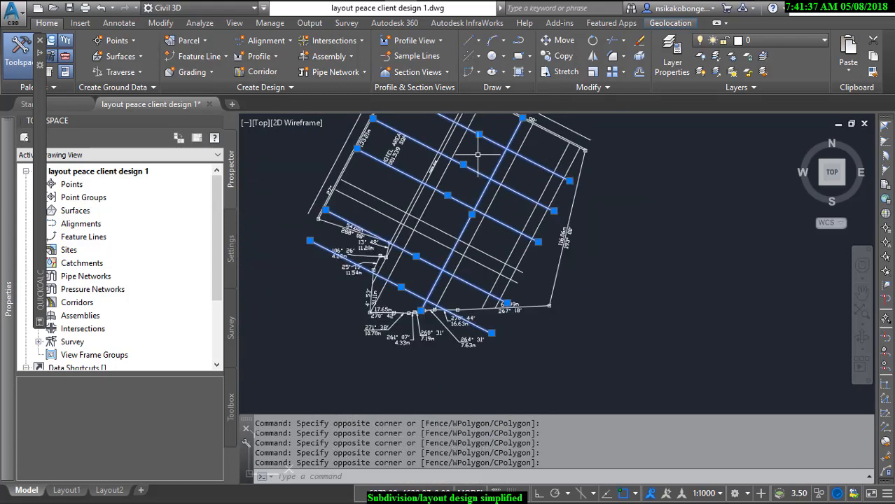
{"action": "left_click", "coordinate": [484, 189], "text": "shift"}
{"action": "middle_click_drag", "start_coordinate": [485, 149], "coordinate": [468, 187]}
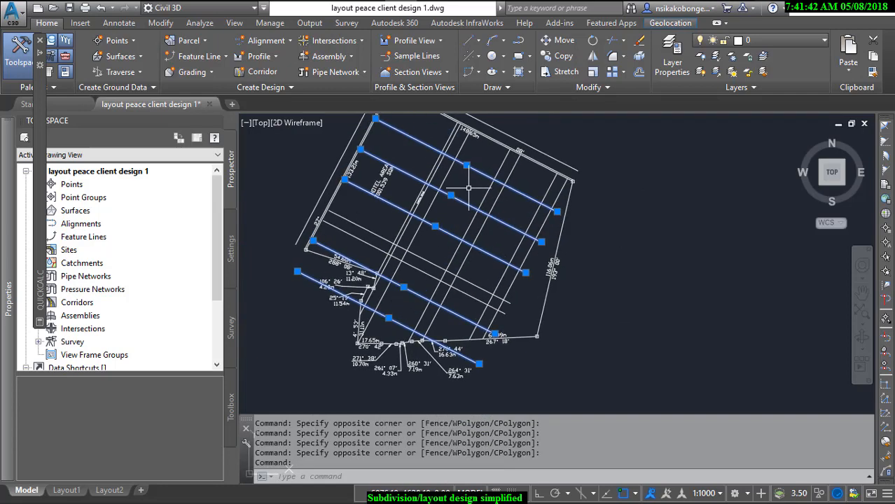
{"action": "key", "text": "Delete"}
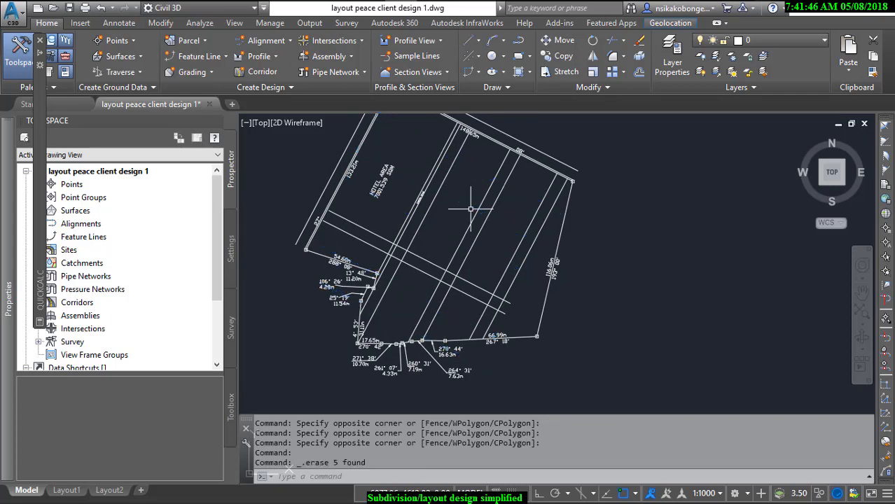
- Trim both cross-road lines at the long strip line just east of the green zone, removing their western parts across the hotel area
{"action": "scroll", "coordinate": [430, 264], "scroll_direction": "up", "scroll_amount": 4}
{"action": "mouse_move", "coordinate": [431, 263]}
{"action": "middle_mouse_down"}
{"action": "mouse_move", "coordinate": [420, 256]}
{"action": "mouse_move", "coordinate": [434, 238]}
{"action": "middle_mouse_up"}
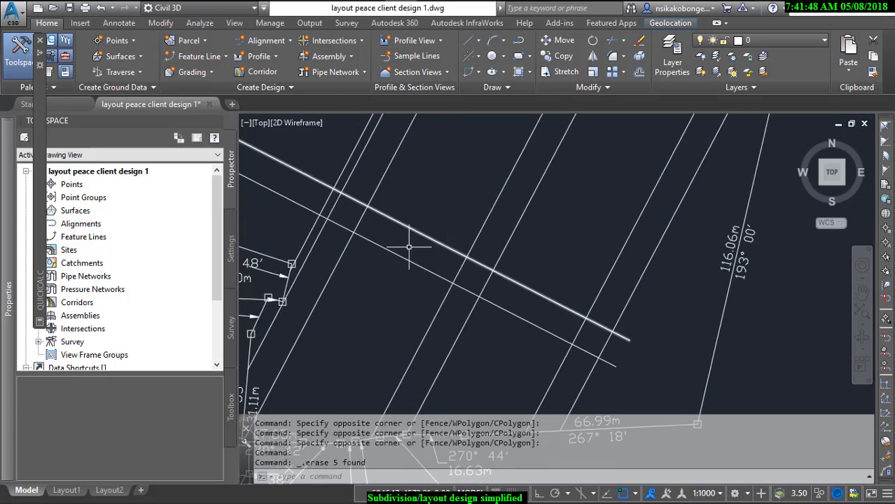
{"action": "scroll", "coordinate": [400, 239], "scroll_direction": "down", "scroll_amount": 2}
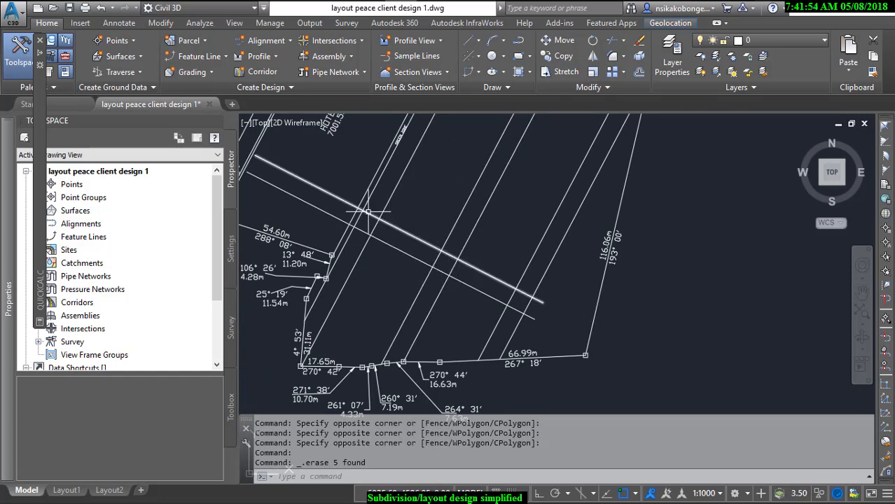
{"action": "scroll", "coordinate": [341, 269], "scroll_direction": "down", "scroll_amount": 2}
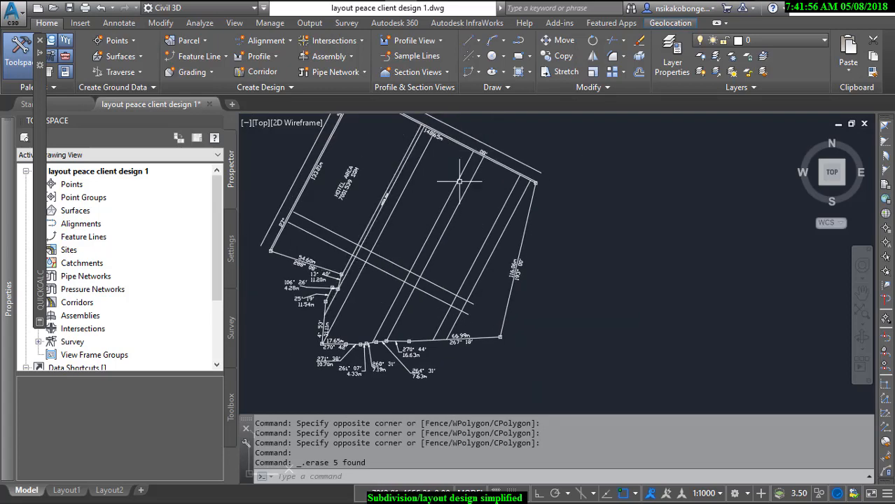
{"action": "middle_click_drag", "start_coordinate": [354, 263], "coordinate": [380, 248]}
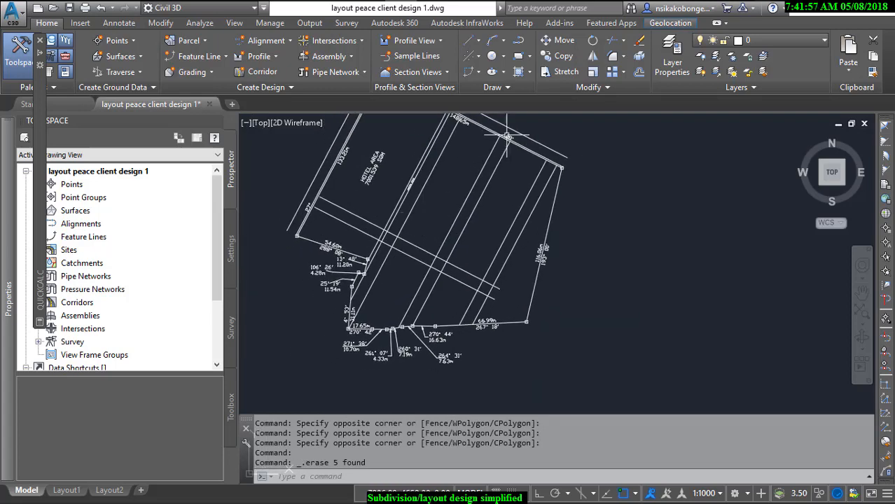
{"action": "left_click", "coordinate": [624, 40]}
{"action": "left_click", "coordinate": [634, 63]}
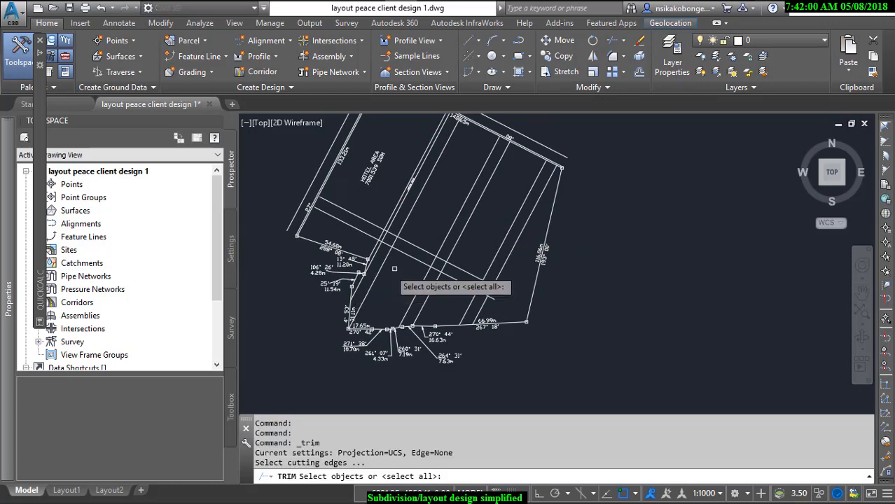
{"action": "left_click", "coordinate": [386, 258]}
{"action": "key", "text": "Return"}
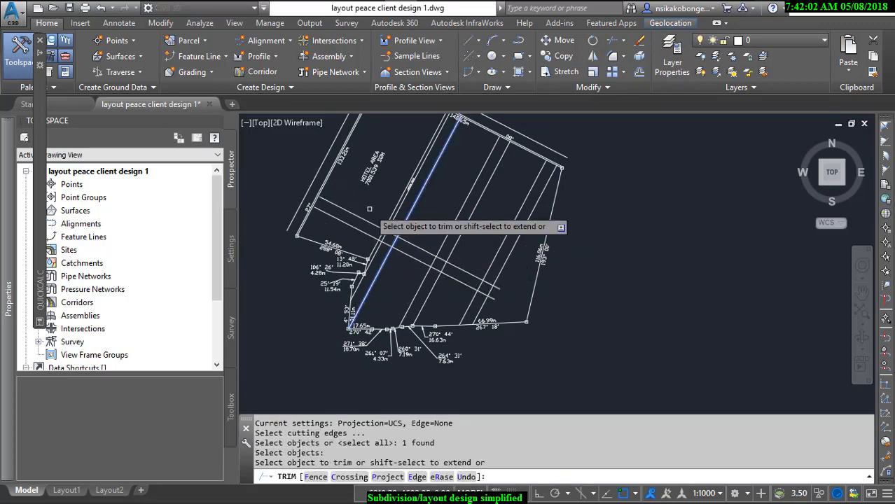
{"action": "left_click", "coordinate": [375, 213]}
{"action": "left_click", "coordinate": [405, 237]}
{"action": "scroll", "coordinate": [409, 252], "scroll_direction": "up", "scroll_amount": 3}
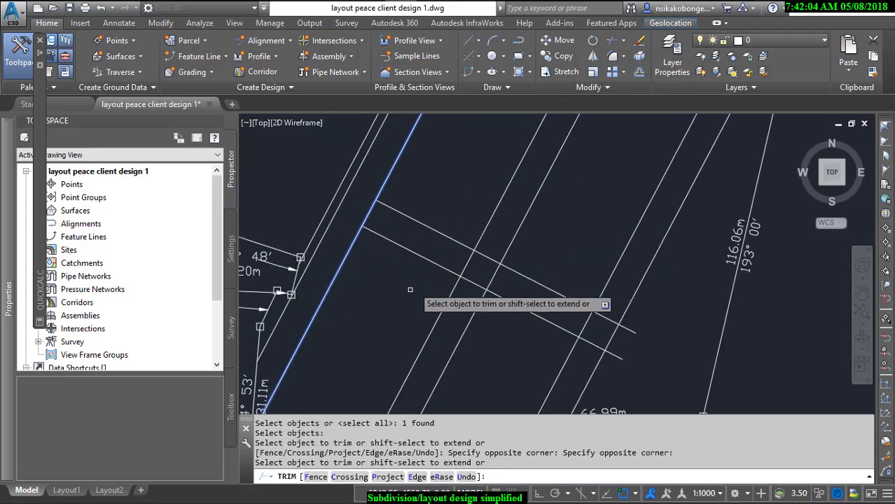